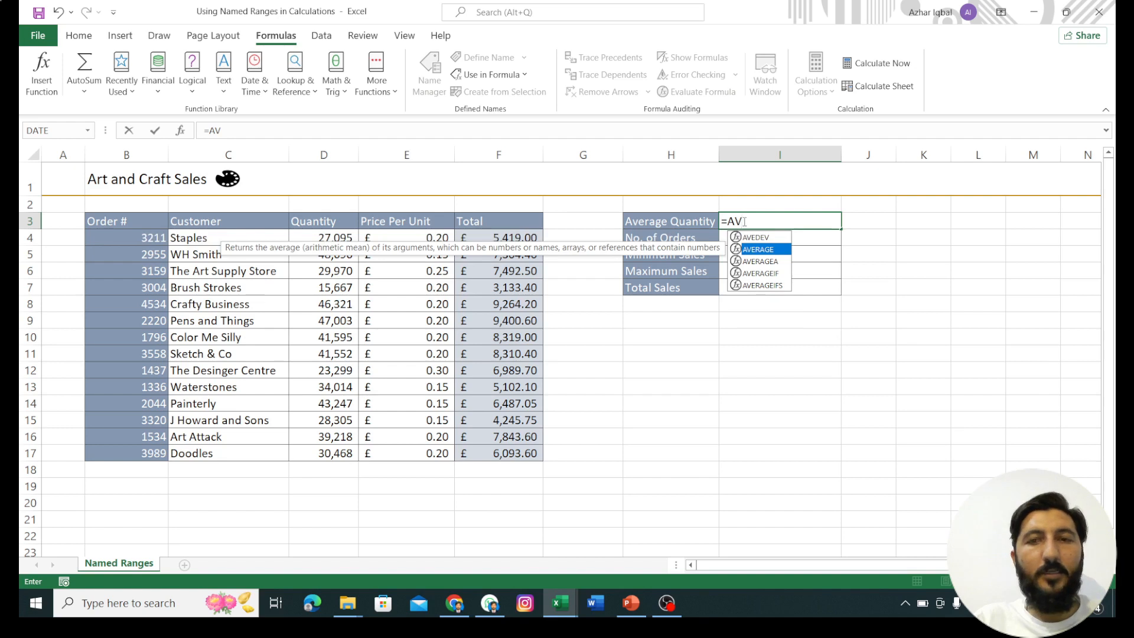
Step: Complete the Average Quantity formula in I3 as =AVERAGE(Quantity), using the Quantity named range
key(Tab)
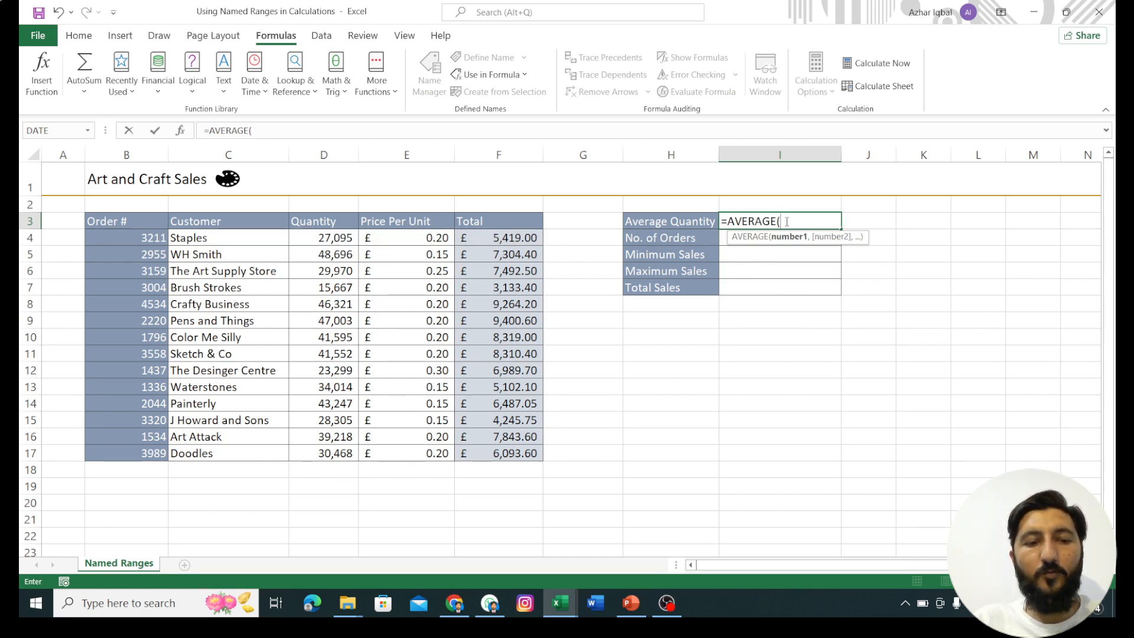
text(Q)
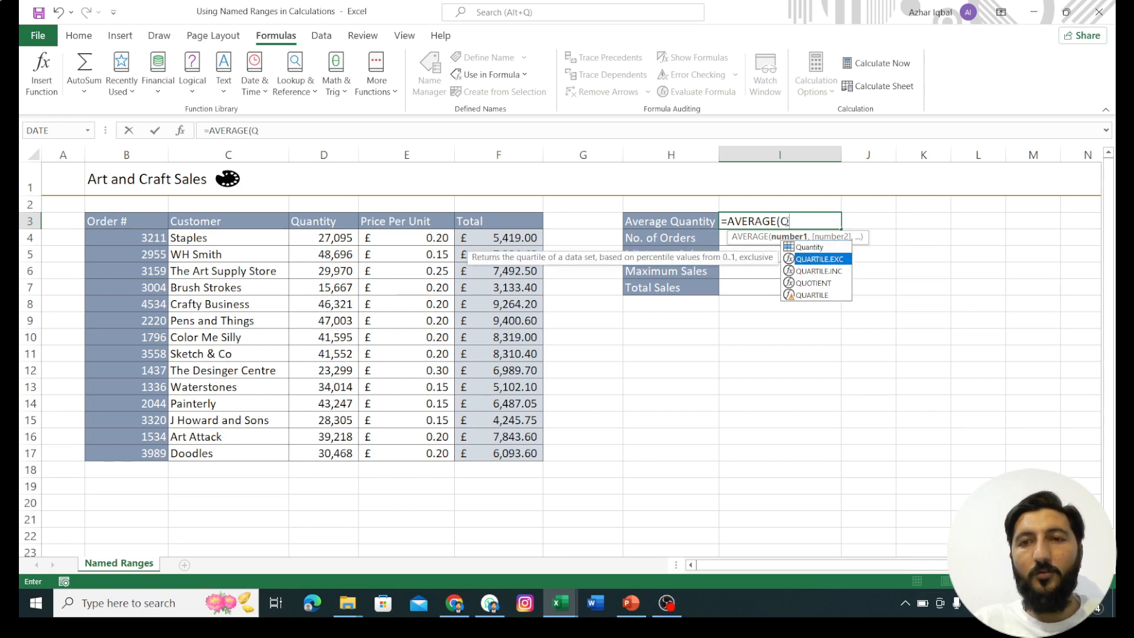
key(Tab)
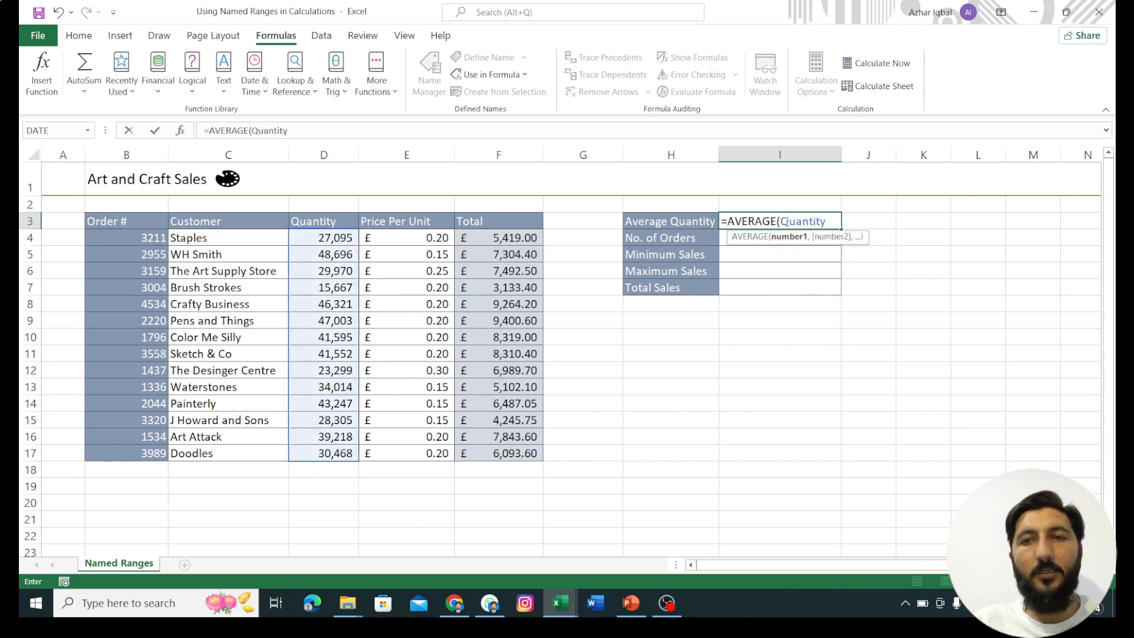
text())
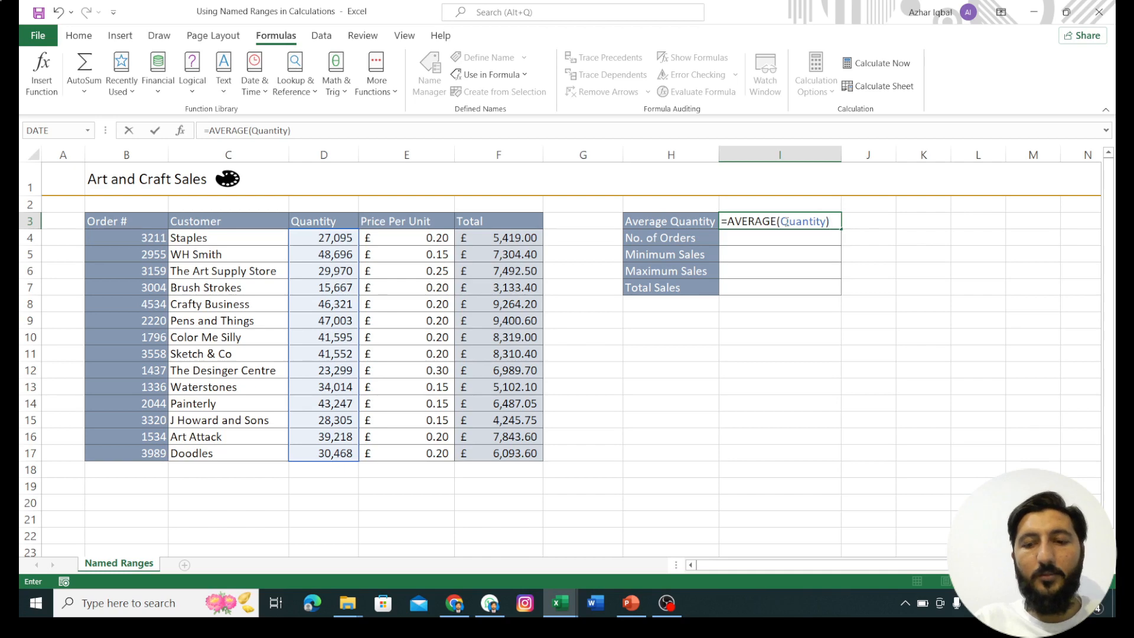
key(Return)
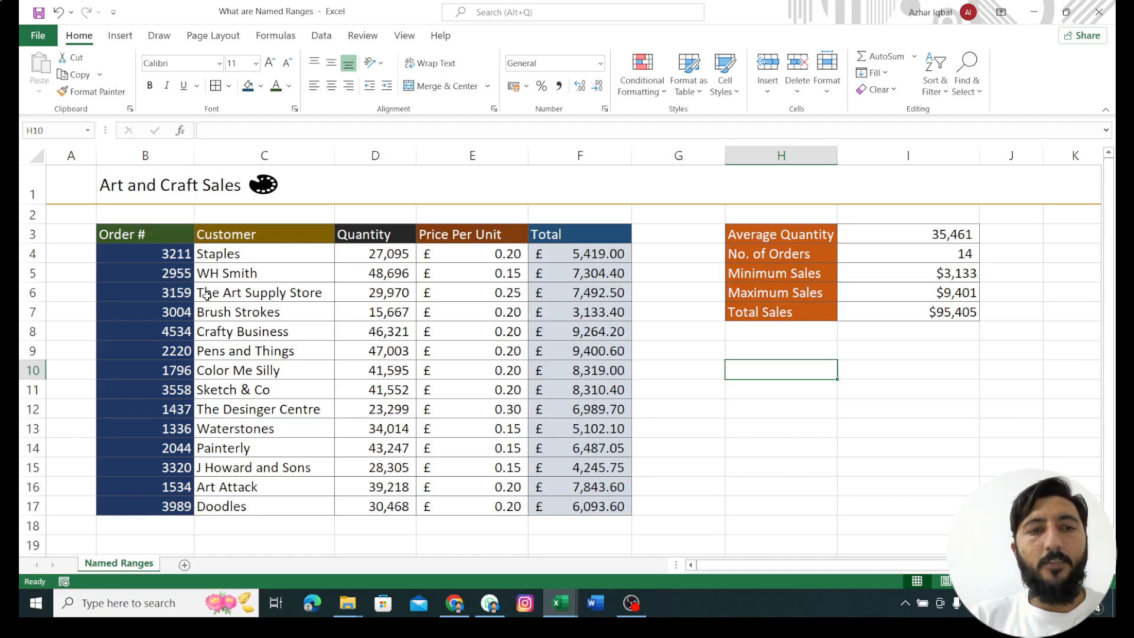
drag(206, 295, 487, 409)
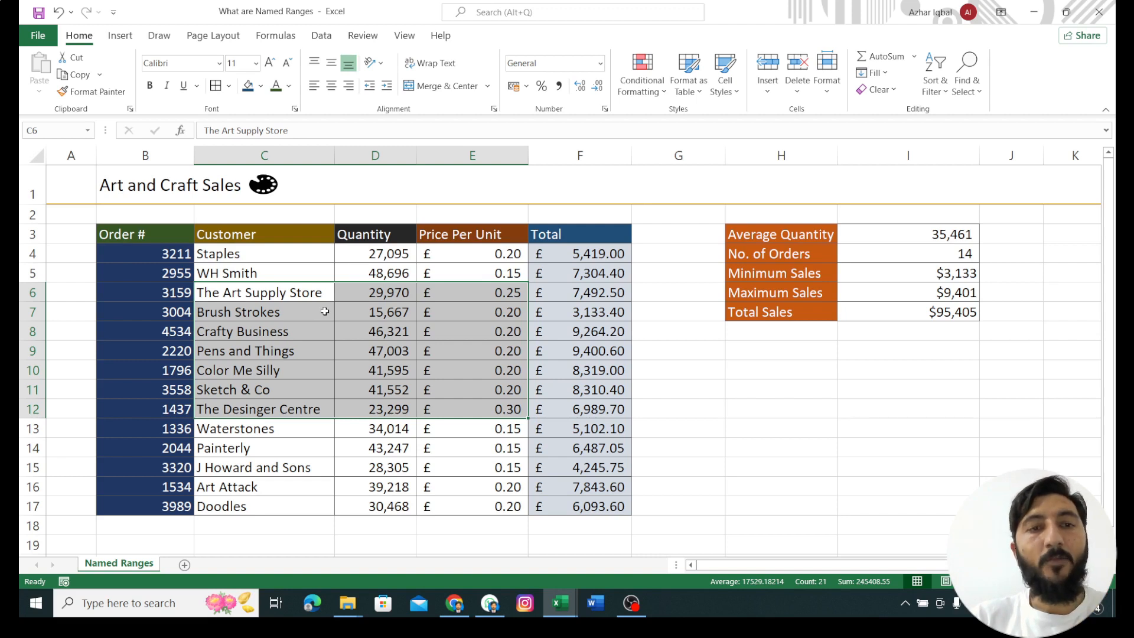
click(308, 296)
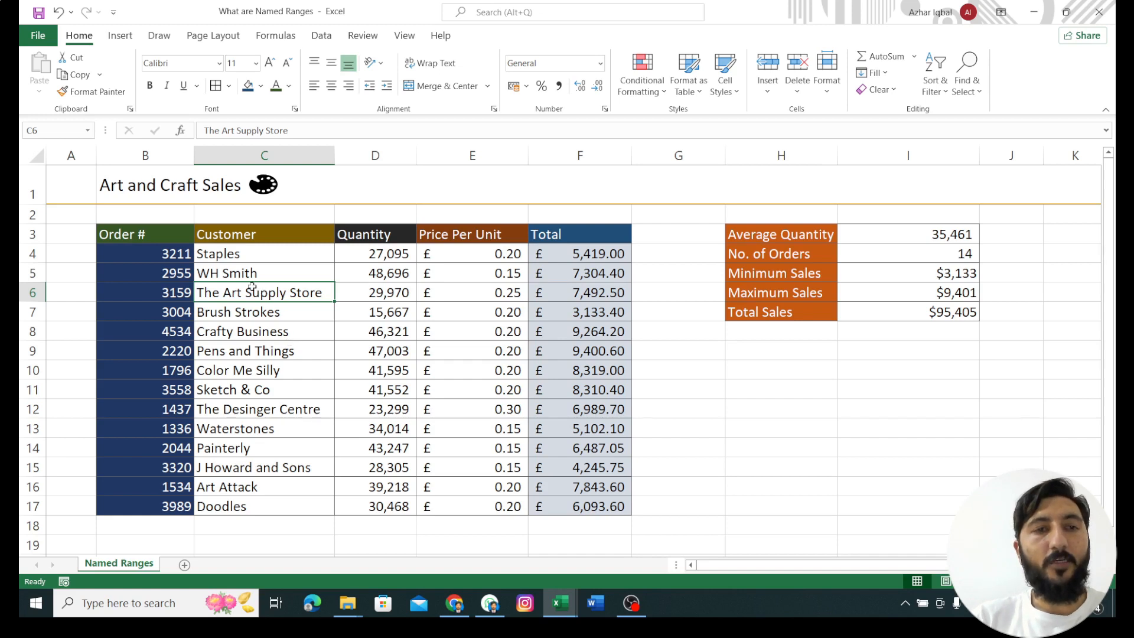
click(230, 260)
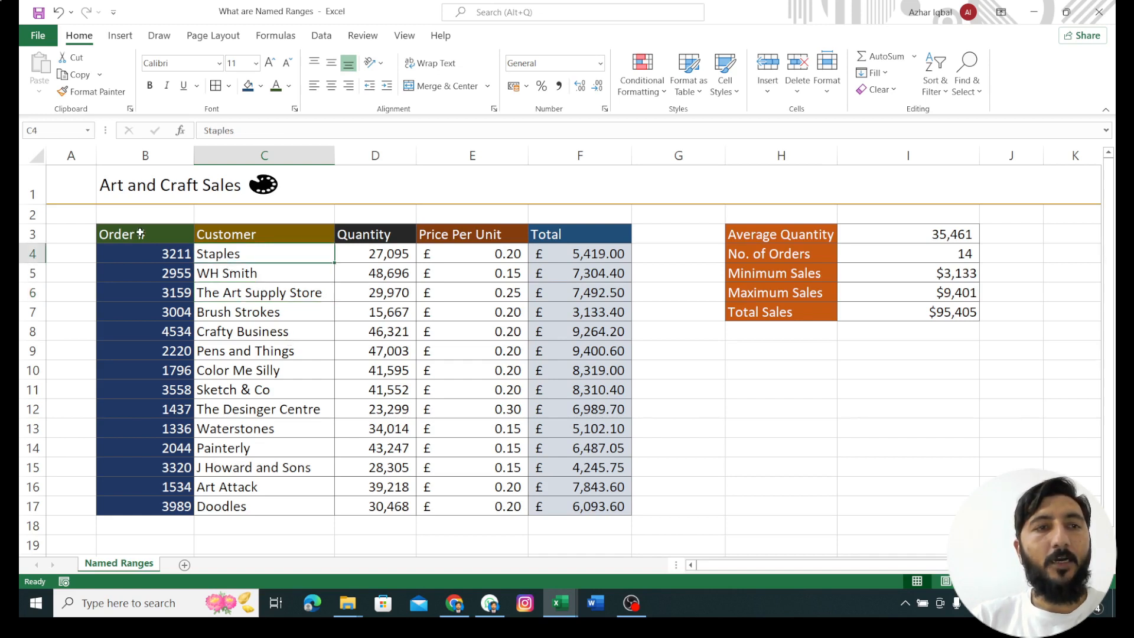
Step: List the workbook's named ranges and go to the Quantity range
click(88, 133)
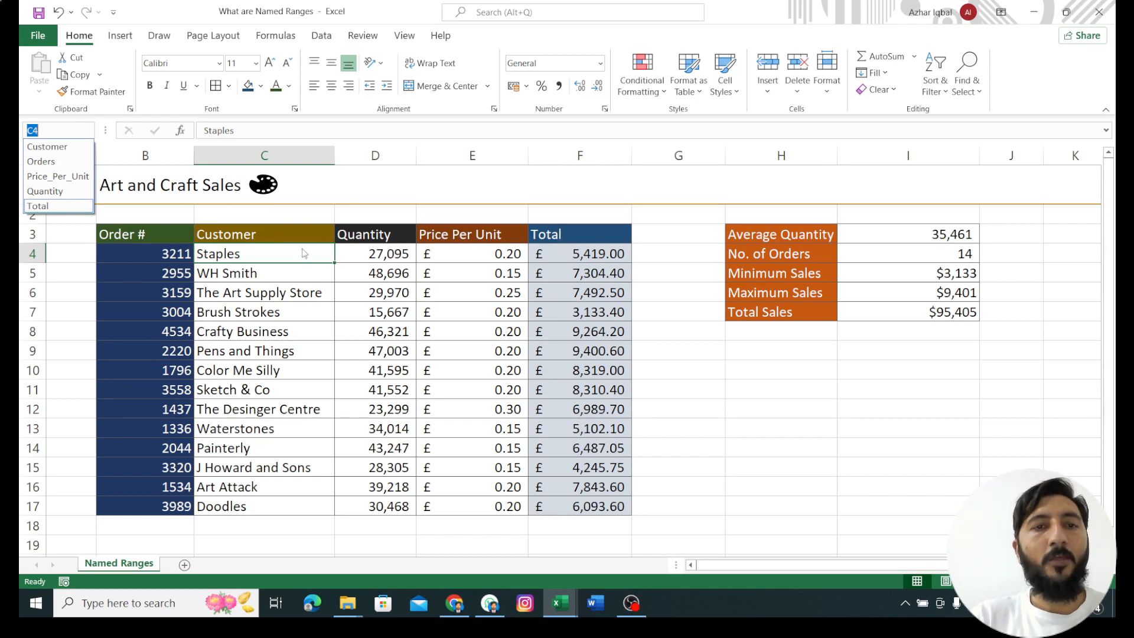
key(Escape)
click(55, 135)
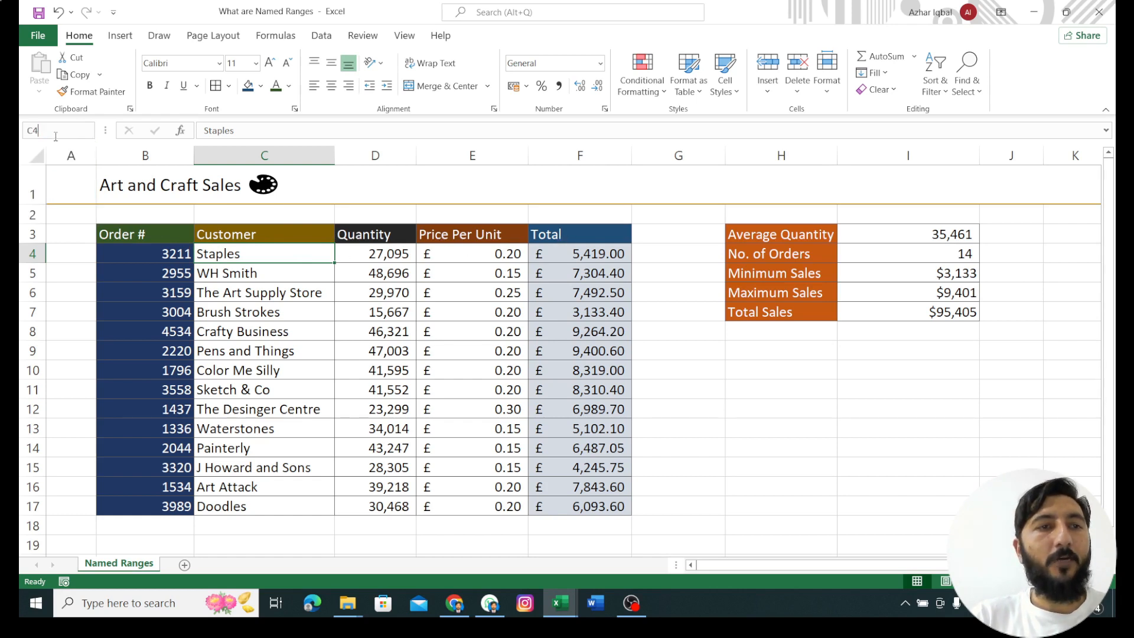
click(90, 130)
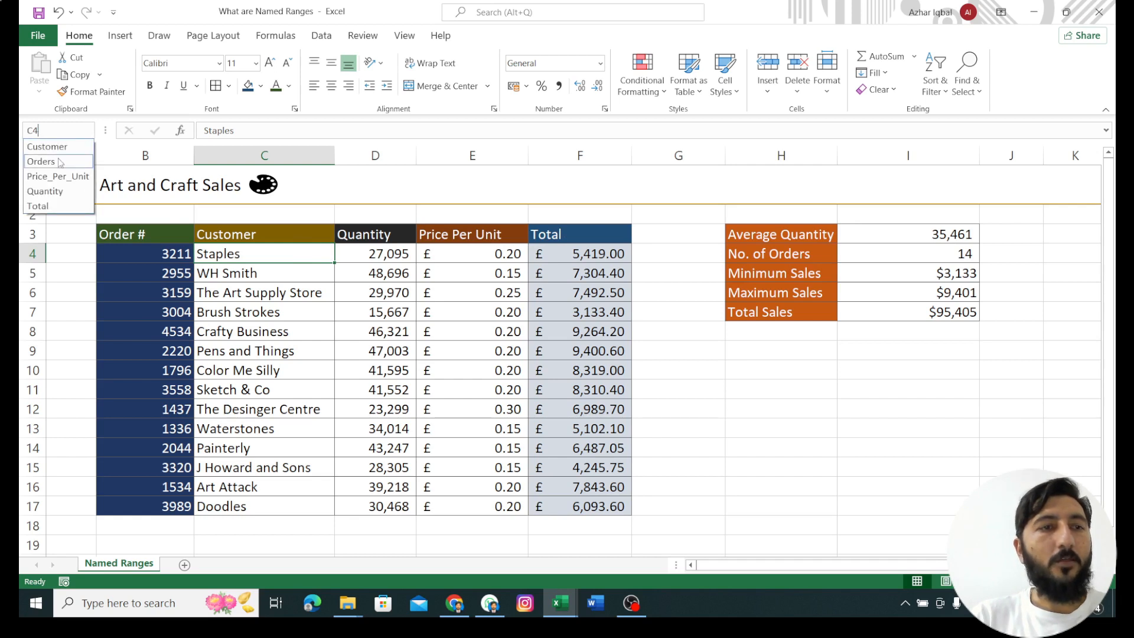
click(46, 193)
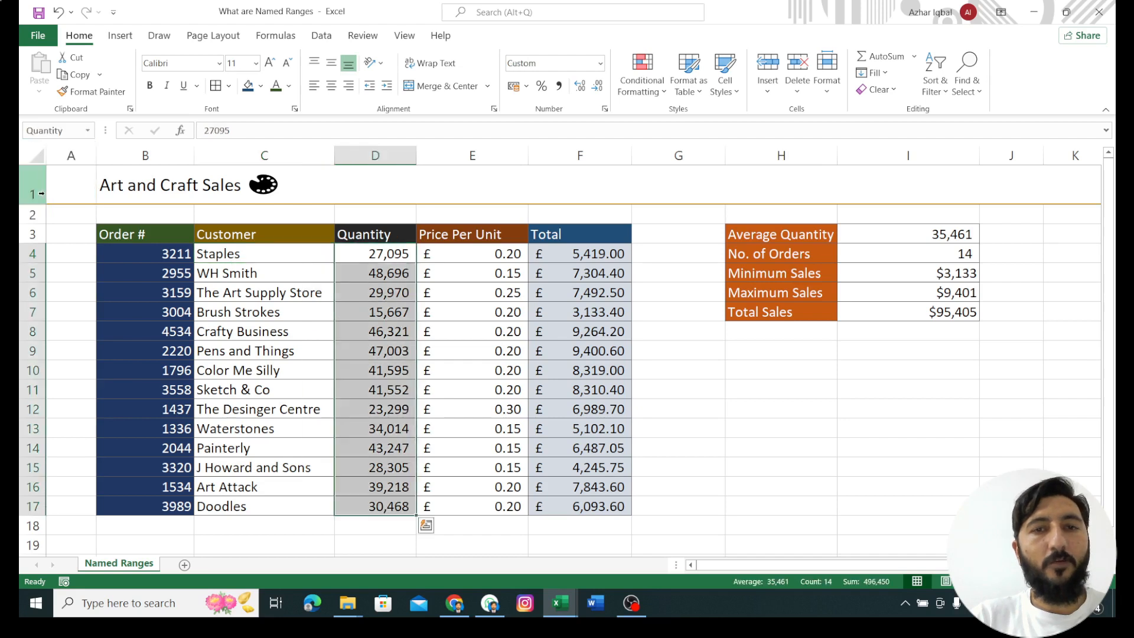
Step: Select the quantity cells D4:D17 by hand to check their range name, and go to the Customer named range
click(359, 254)
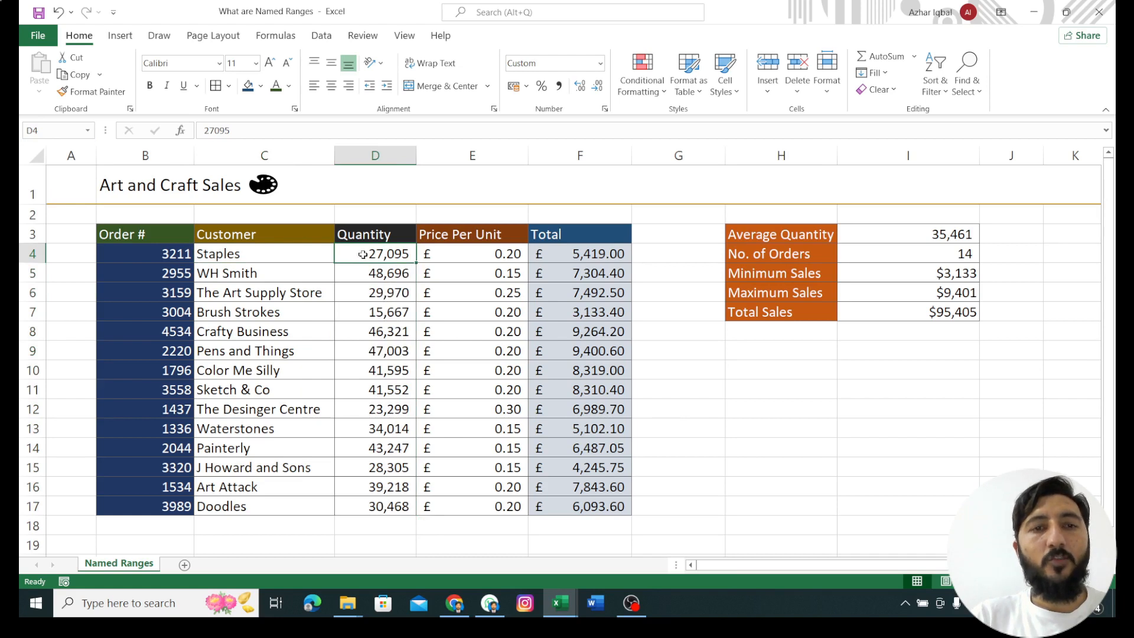
drag(362, 254, 382, 506)
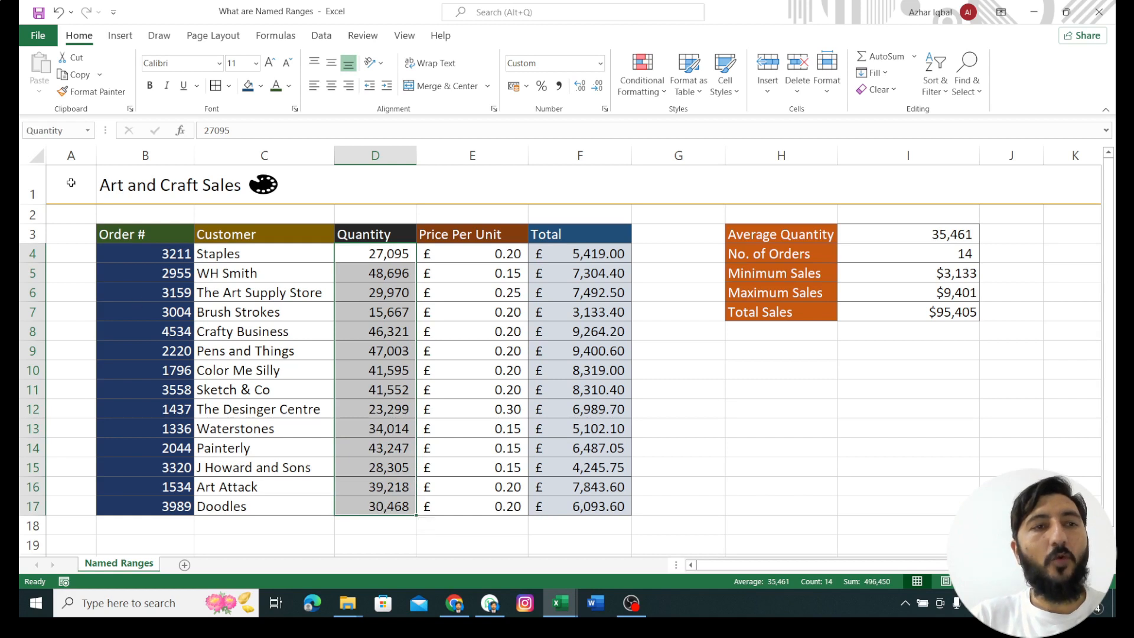
click(87, 131)
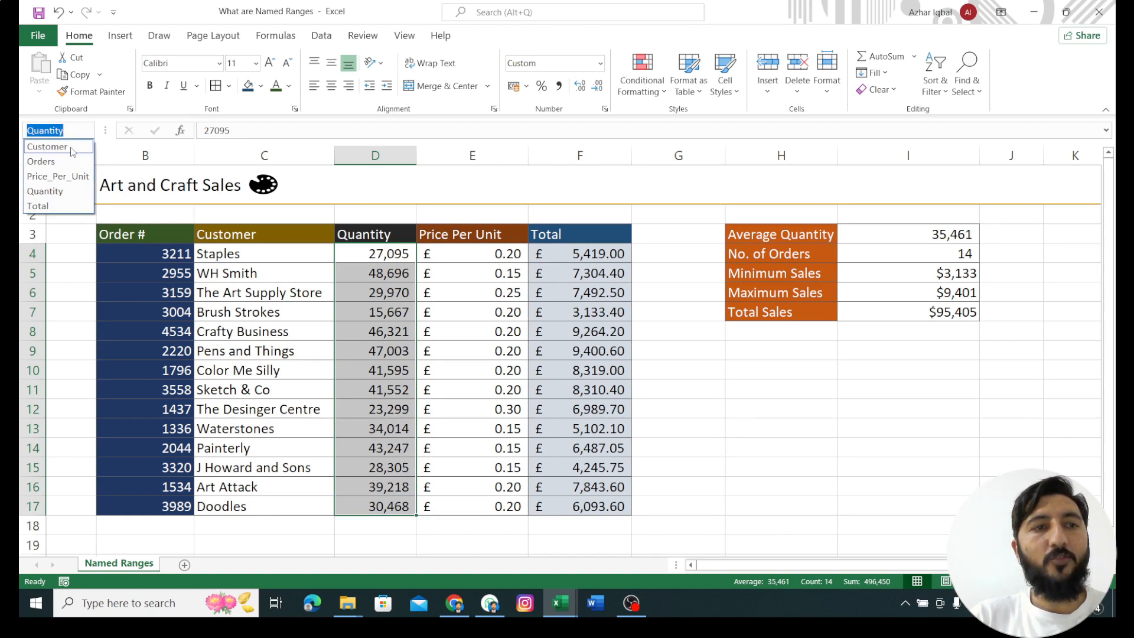
click(72, 152)
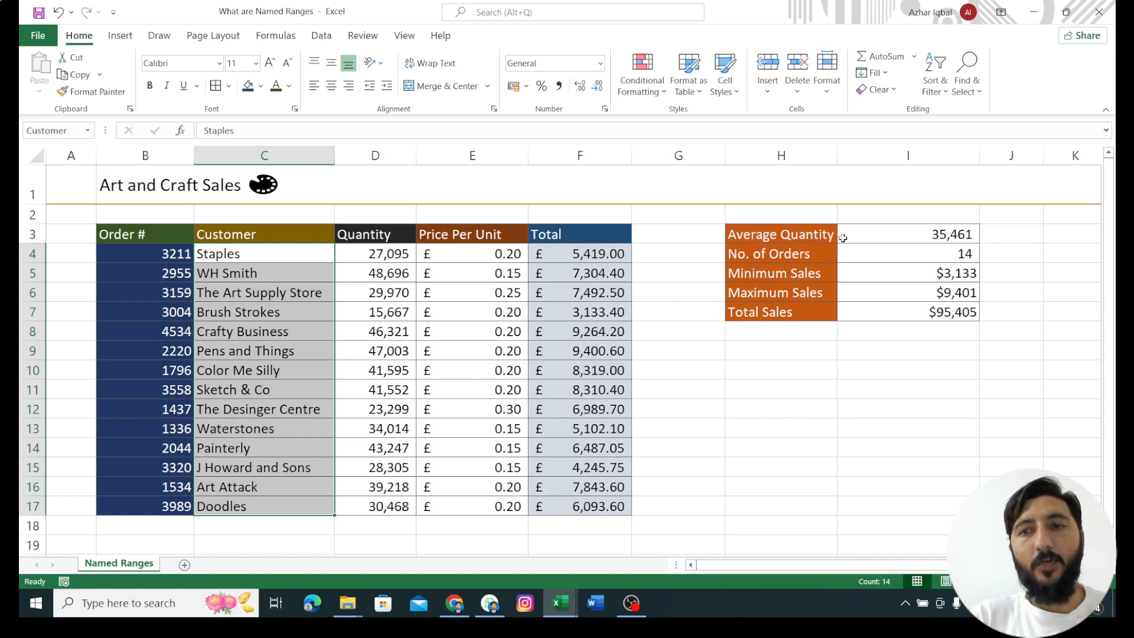
Step: Examine how the summary formulas in I3:I7 and the Total formula in F4 use the named ranges
click(869, 236)
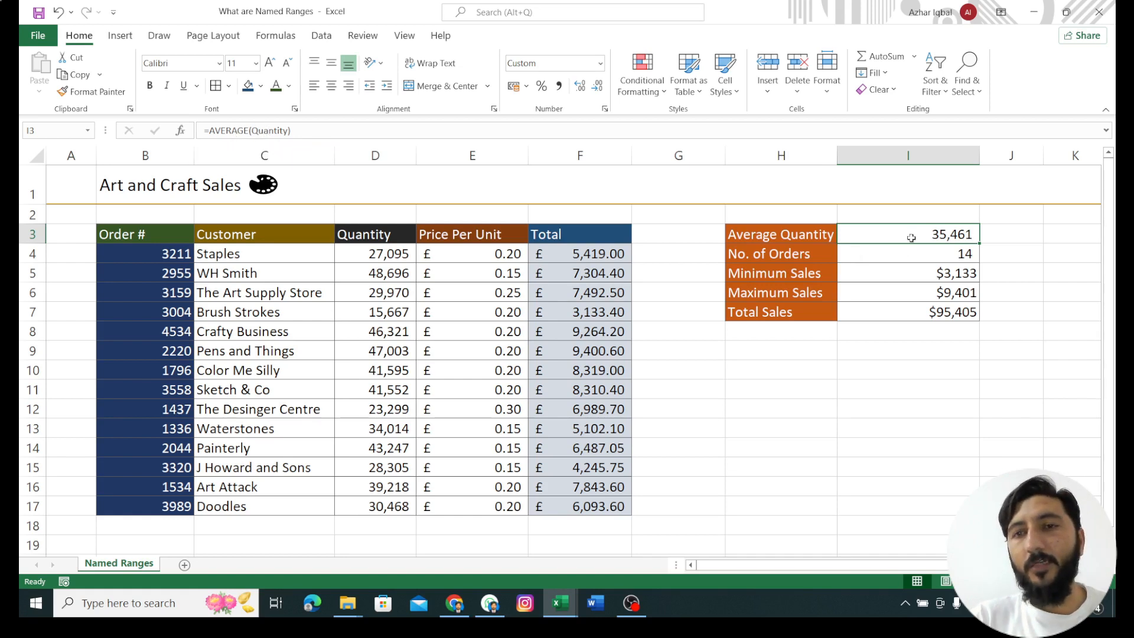
click(913, 258)
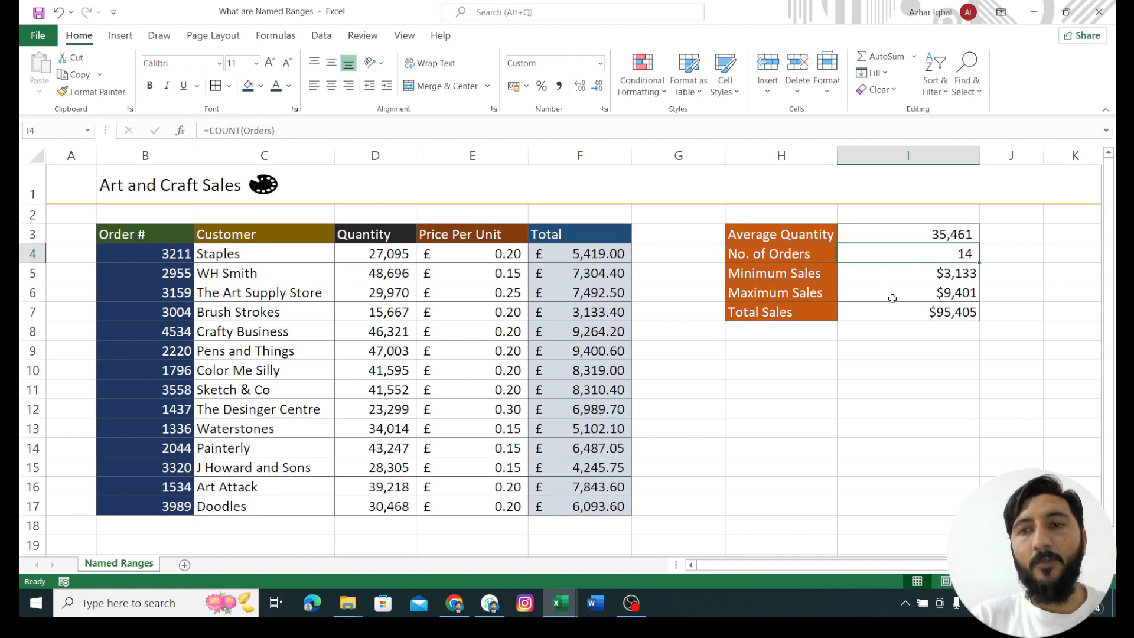
click(891, 274)
click(891, 293)
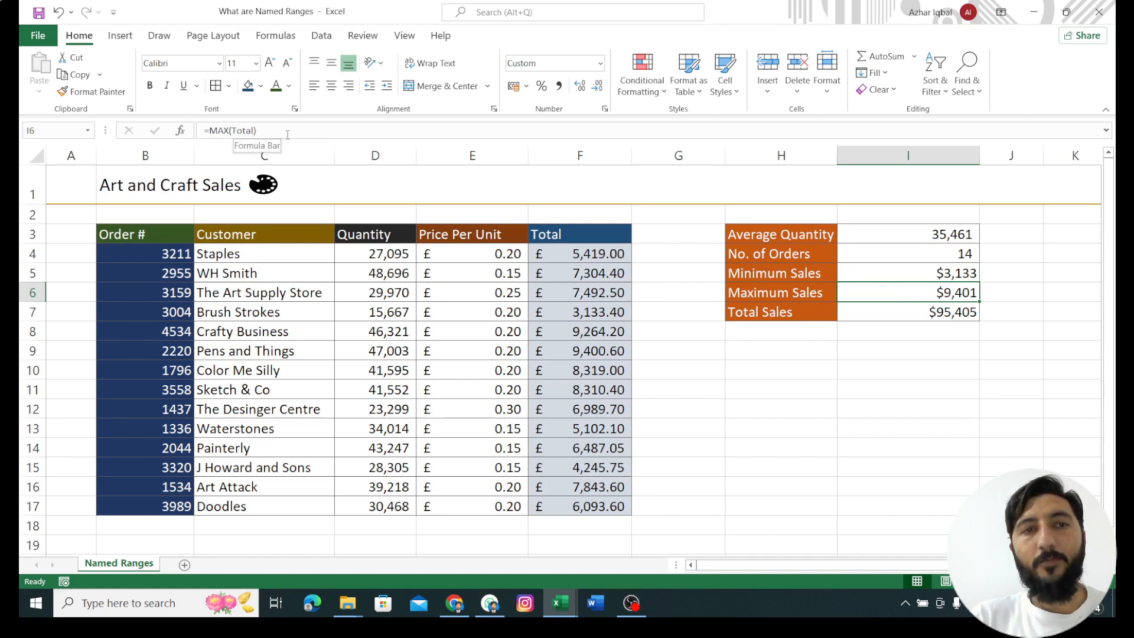
click(899, 314)
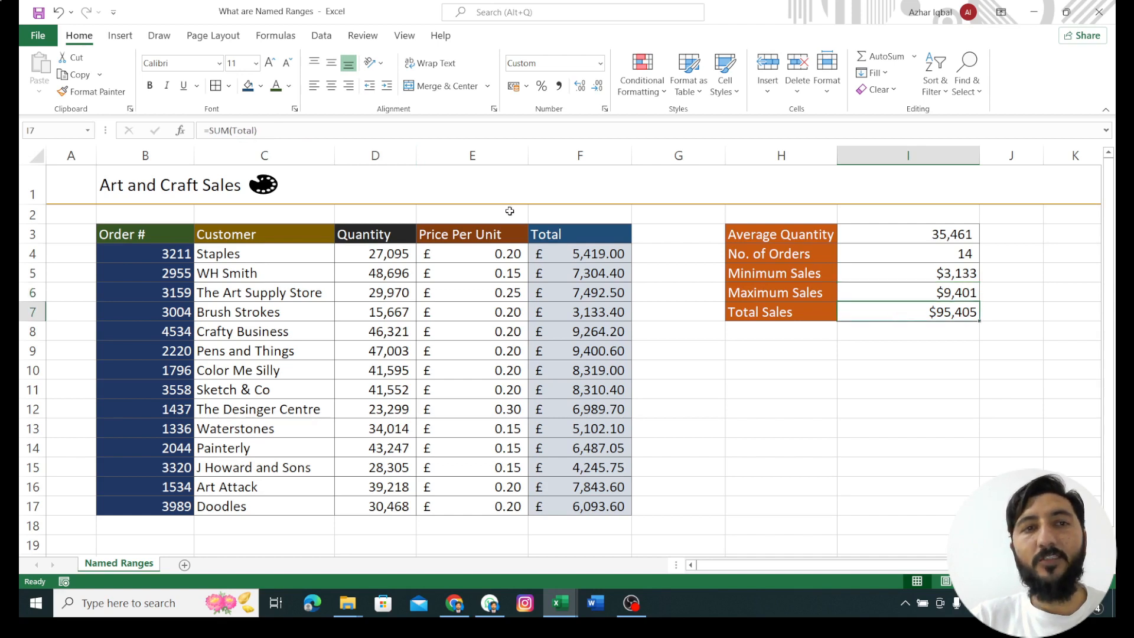
click(561, 254)
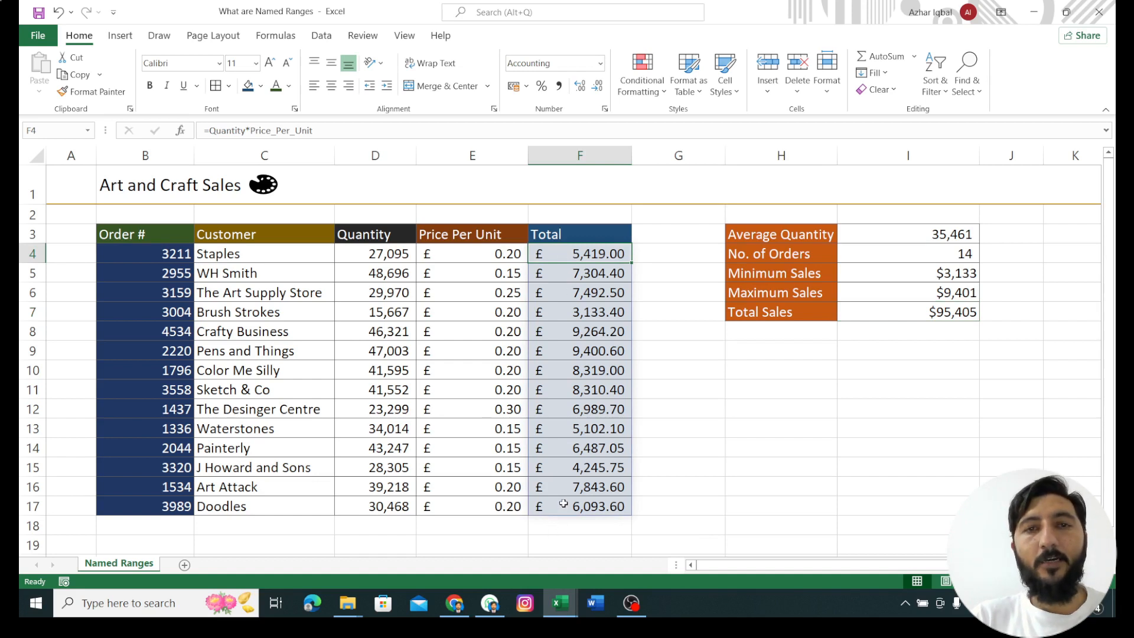
click(894, 313)
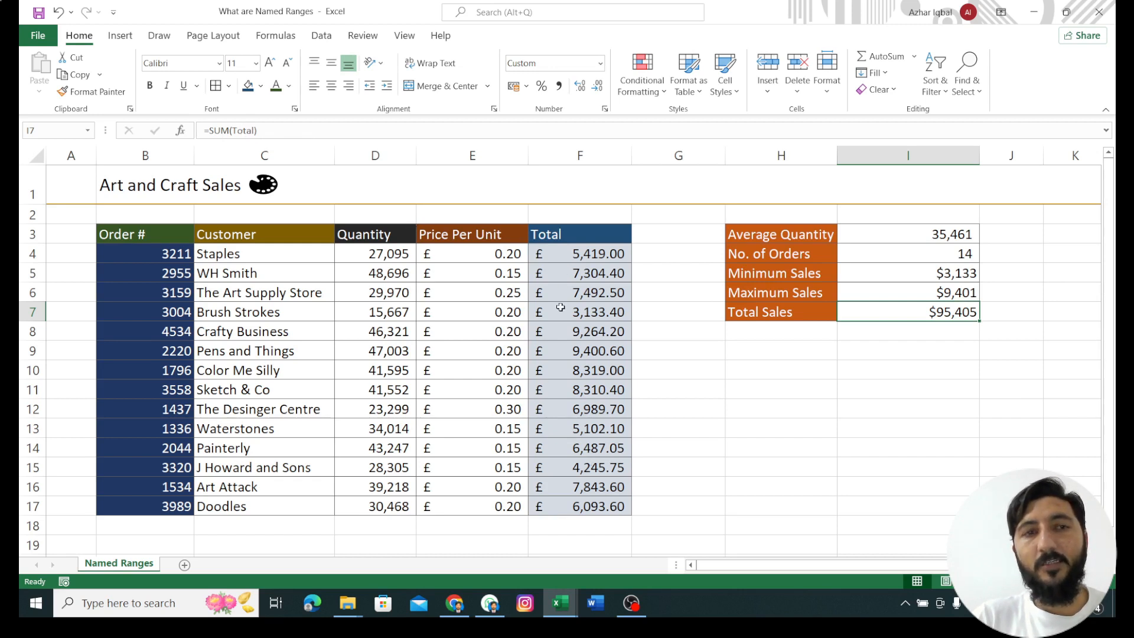
click(905, 239)
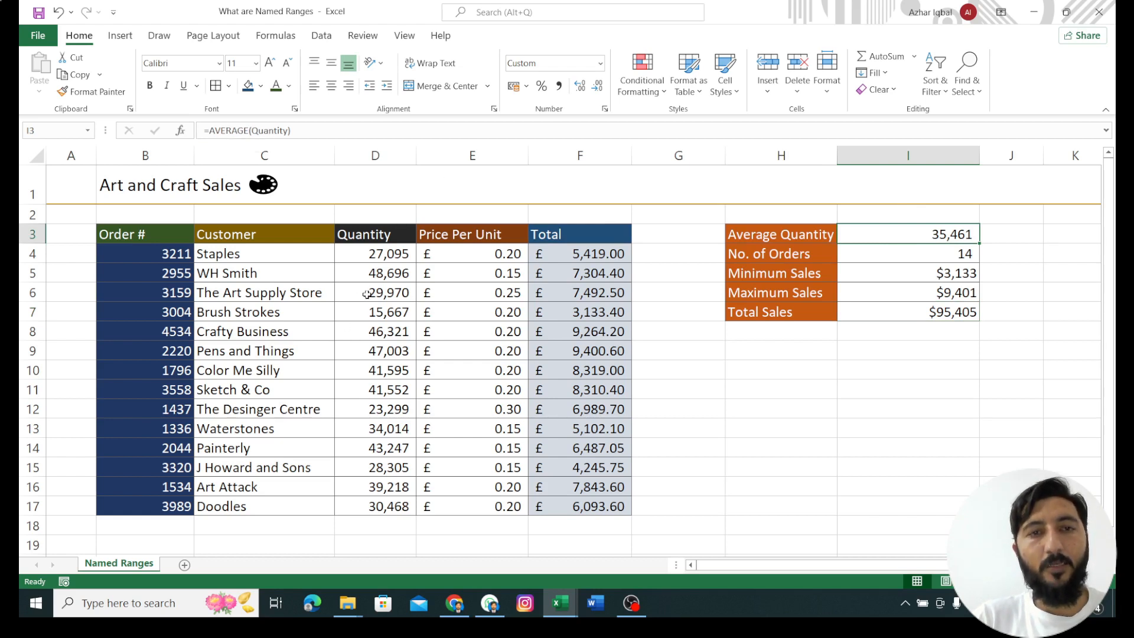
Step: Add a new worksheet and jump from it to the Orders named range
click(185, 565)
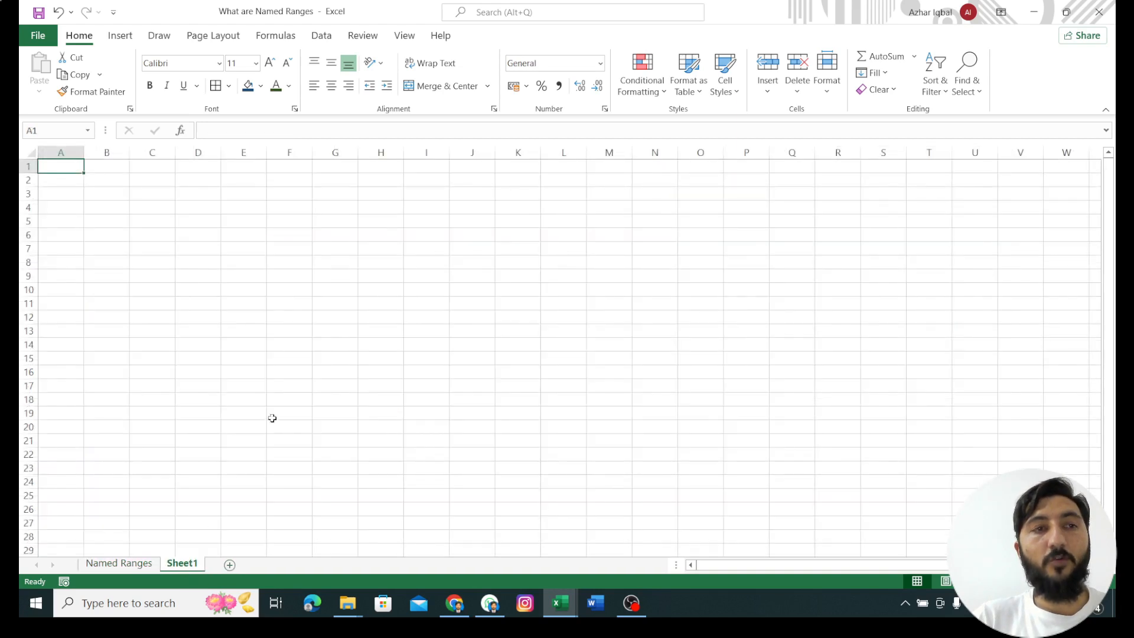
click(87, 130)
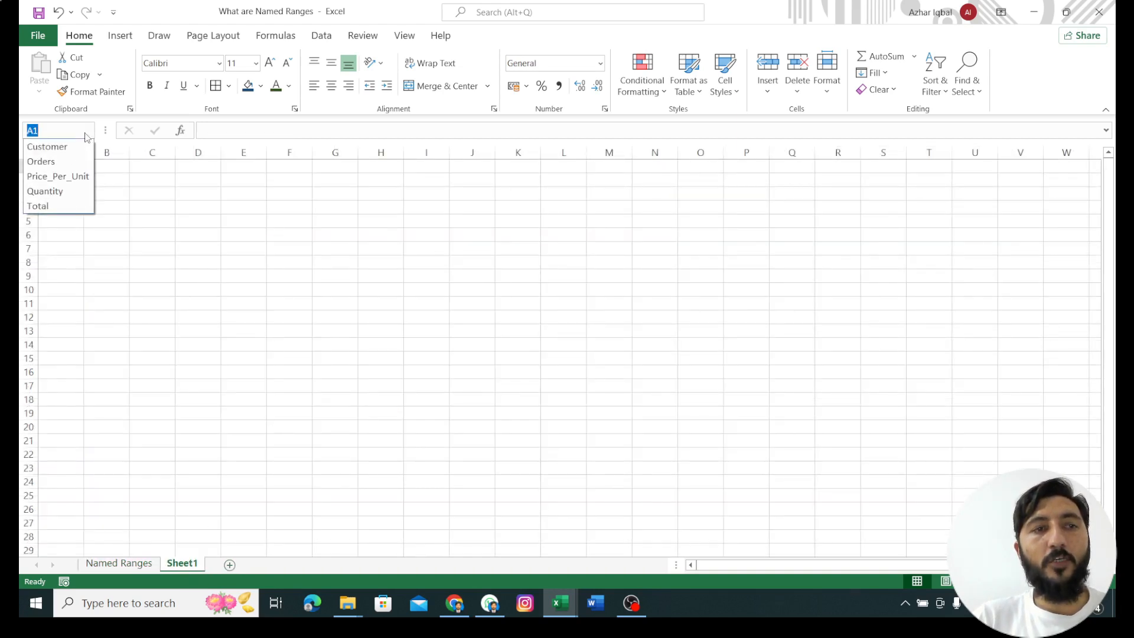
click(52, 162)
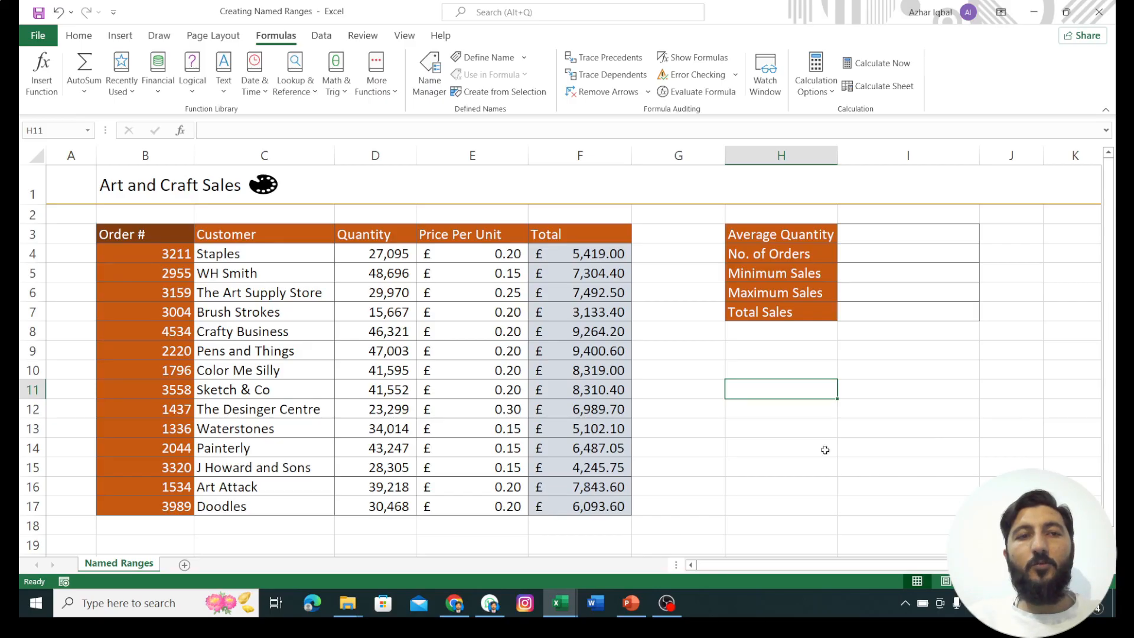
Step: Define the name Customers with Workbook scope for the customer cells C4:C17 on the Named Ranges sheet
click(253, 258)
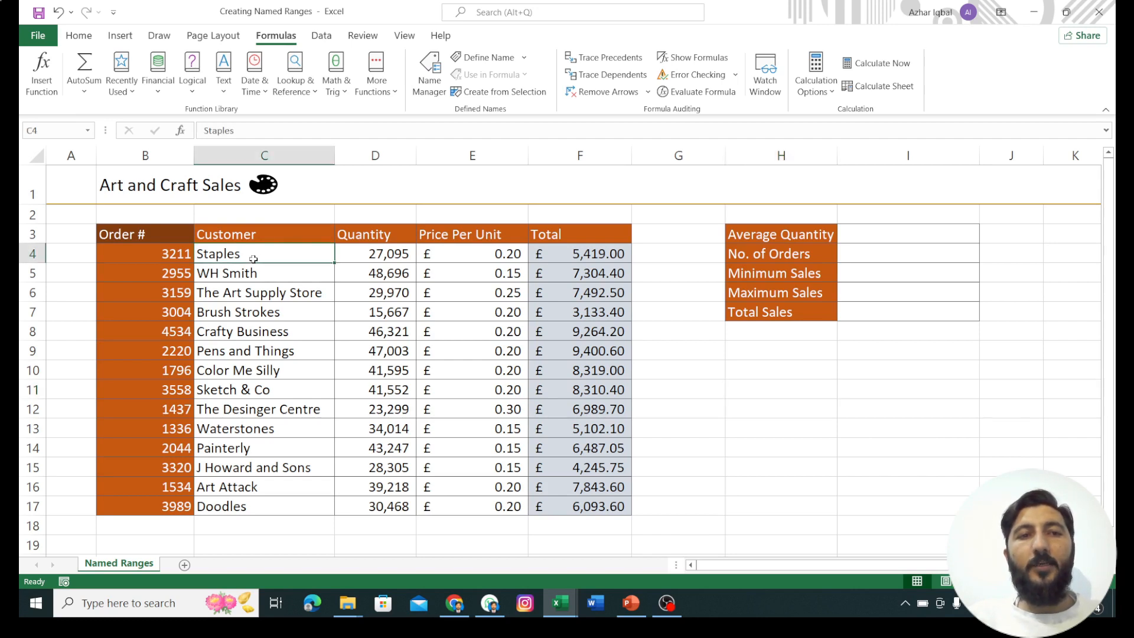
drag(278, 253, 278, 505)
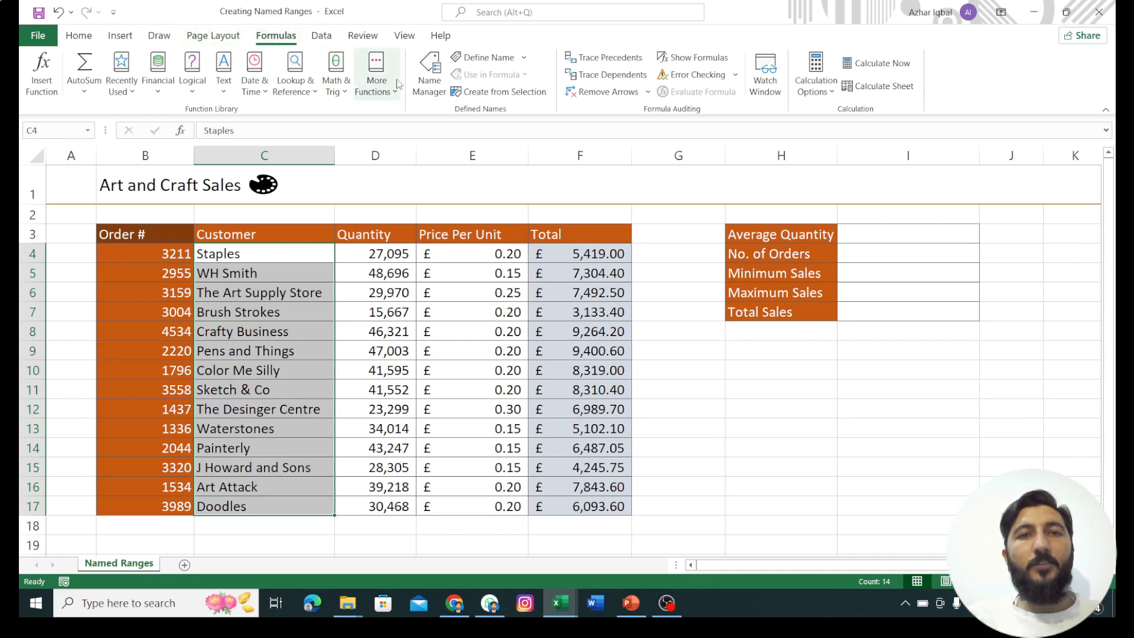
click(430, 83)
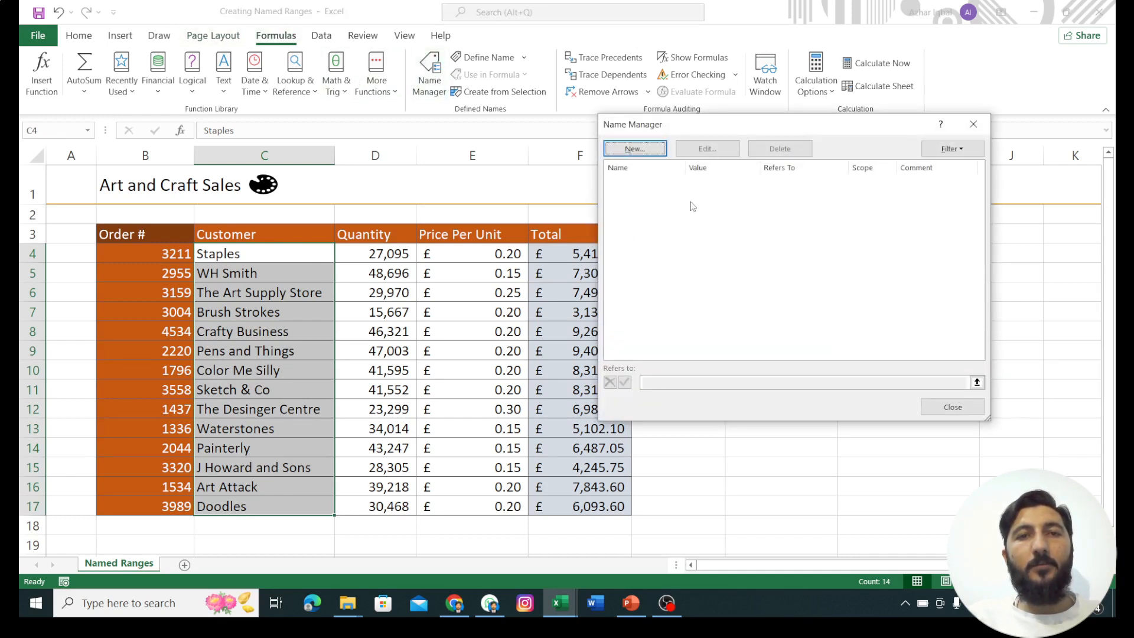
click(638, 150)
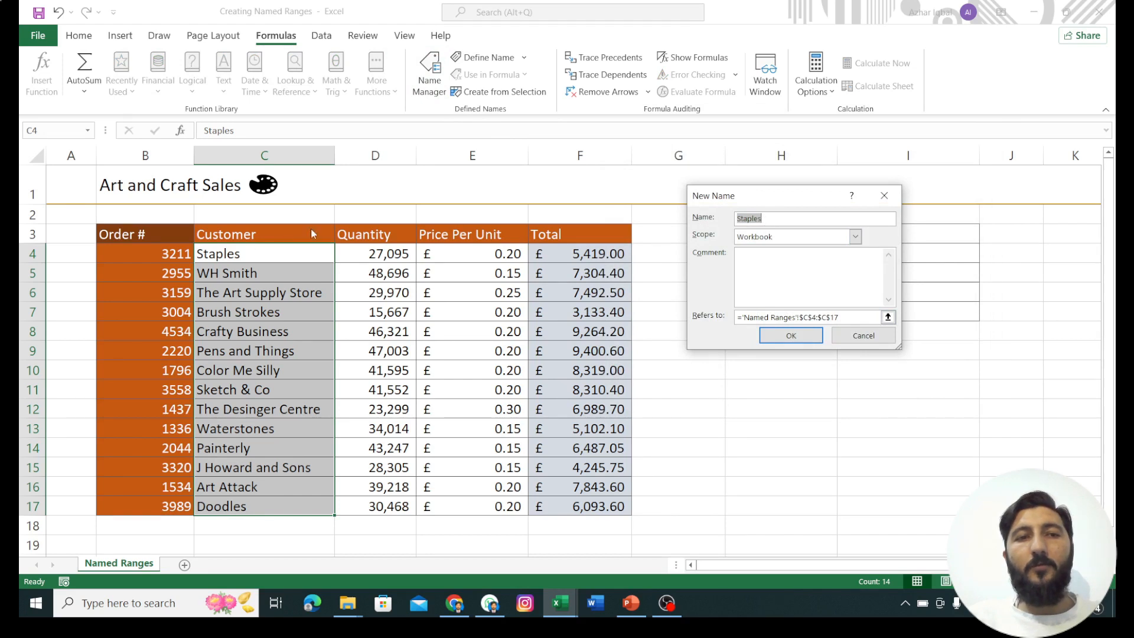
click(780, 219)
key(BackSpace)
key(BackSpace)
key(BackSpace)
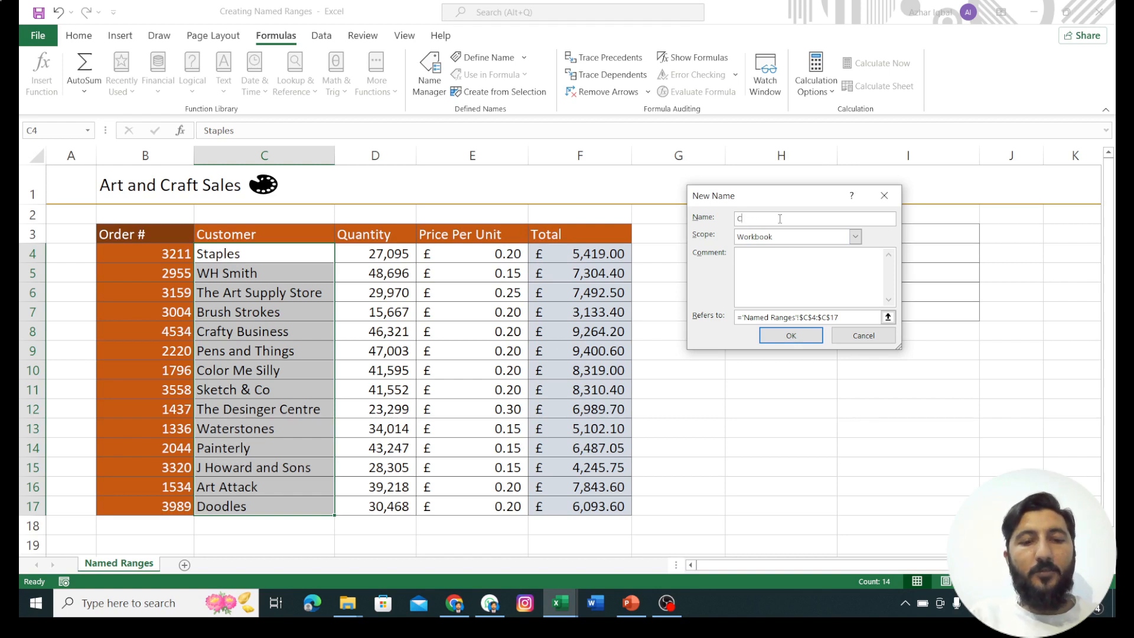
text(Customers)
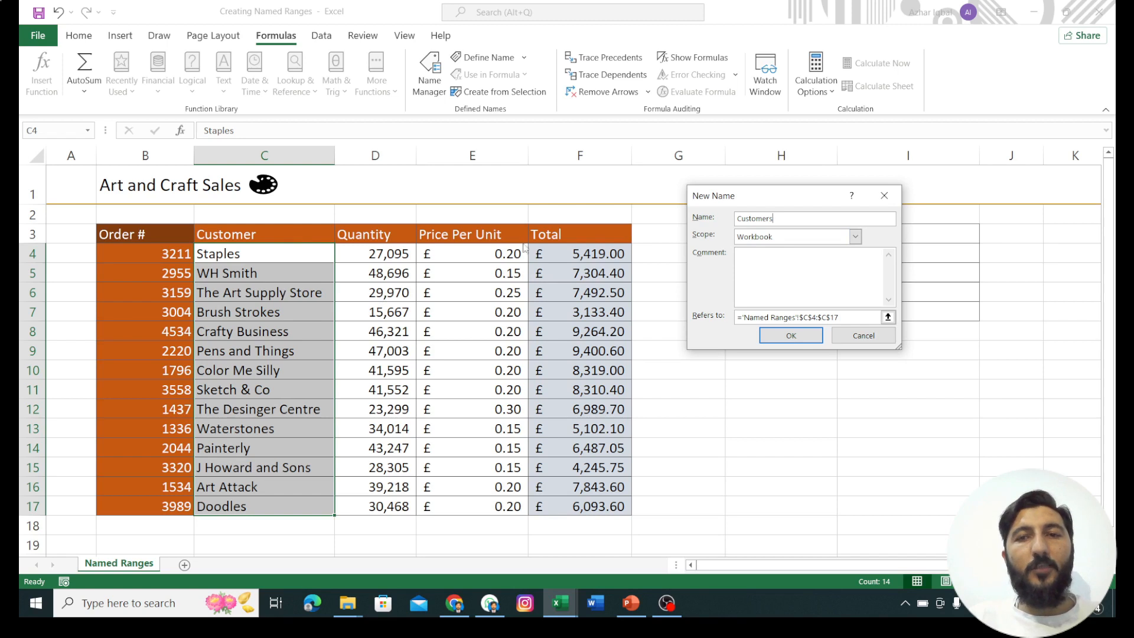
click(855, 237)
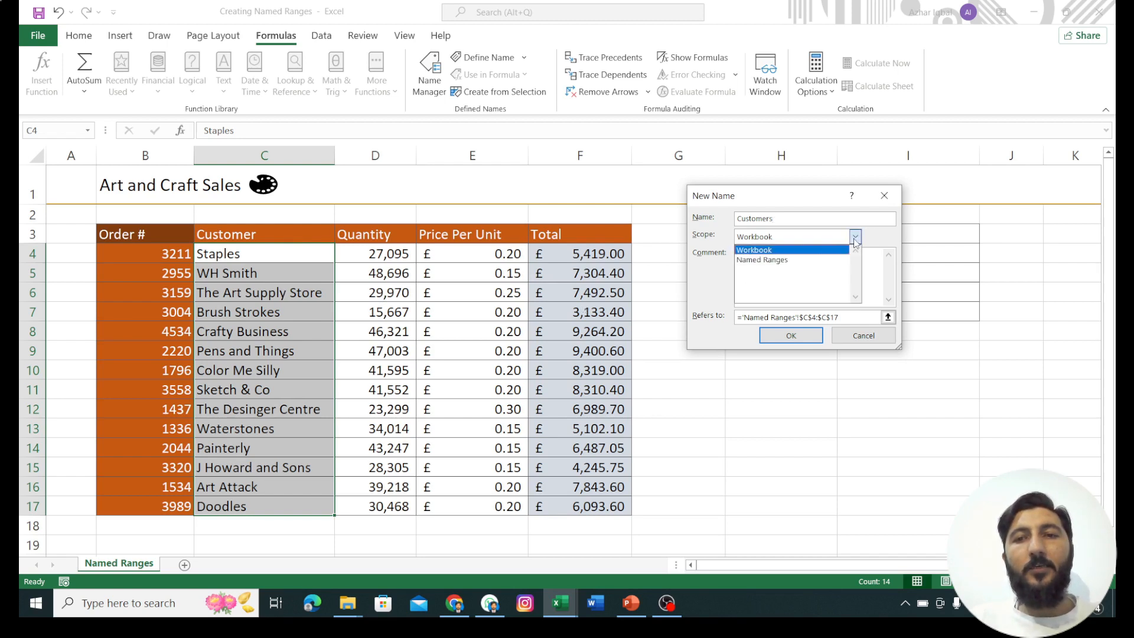
click(854, 239)
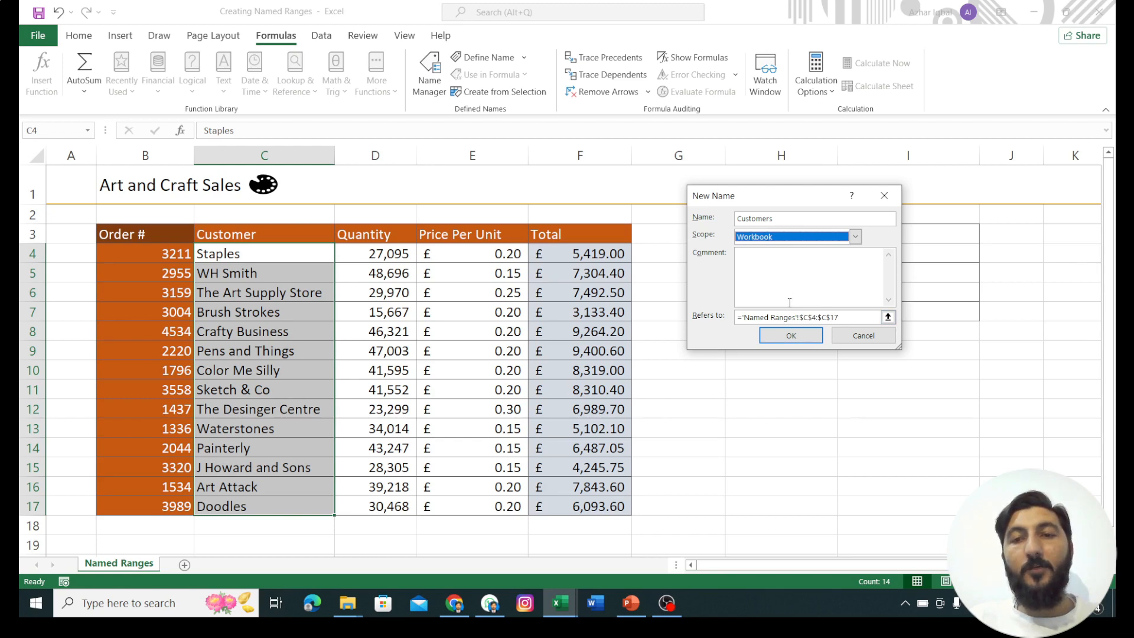
click(787, 338)
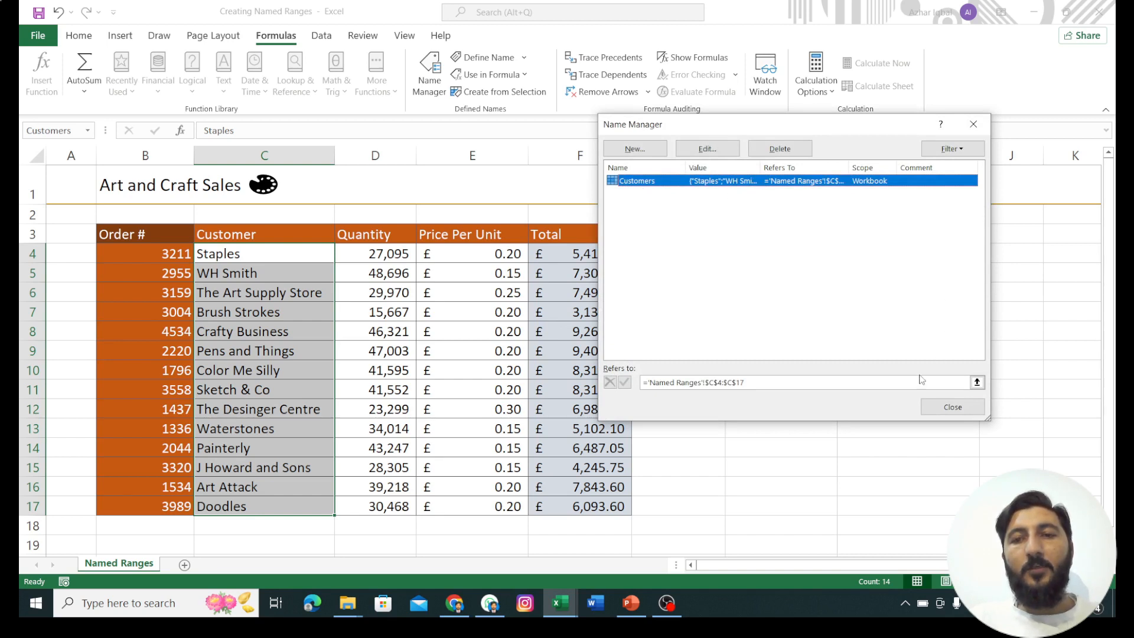
click(637, 152)
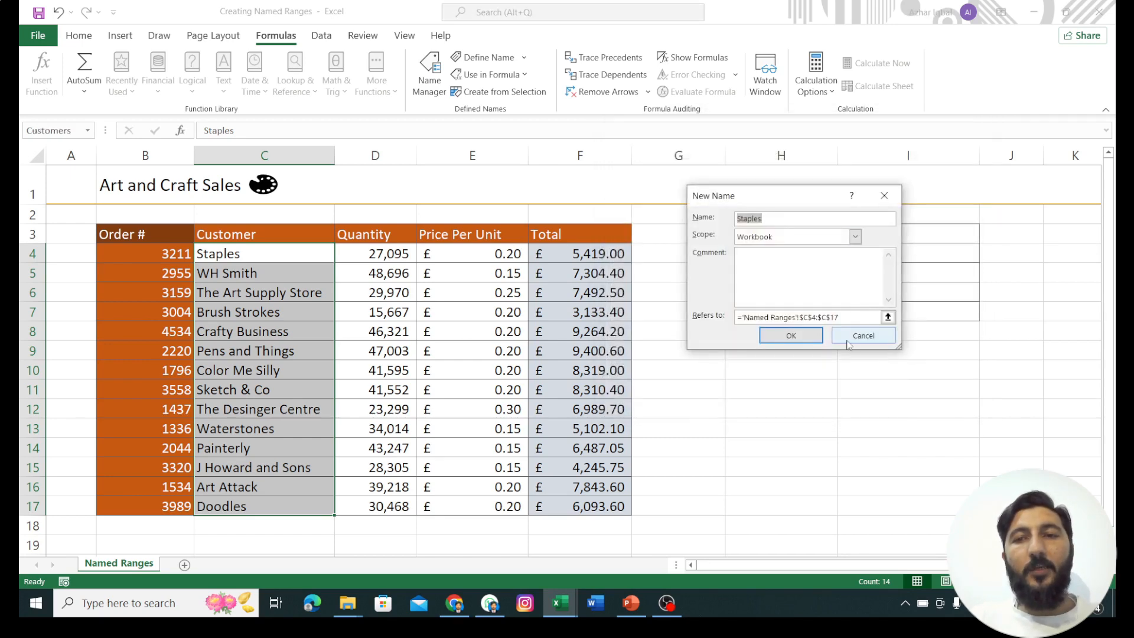
click(849, 342)
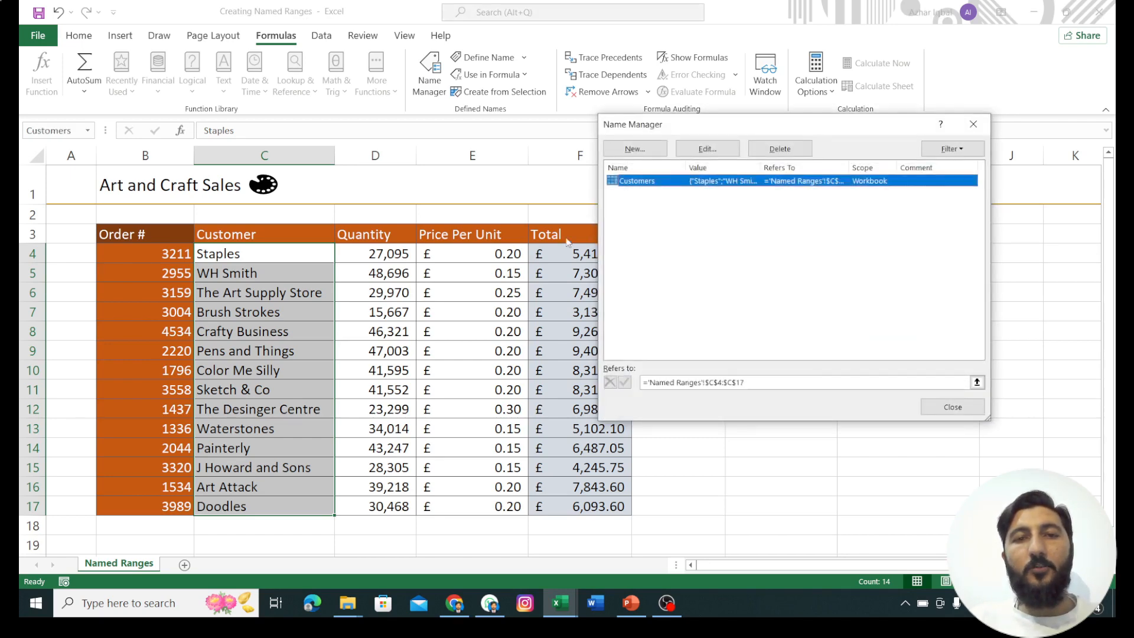
click(953, 407)
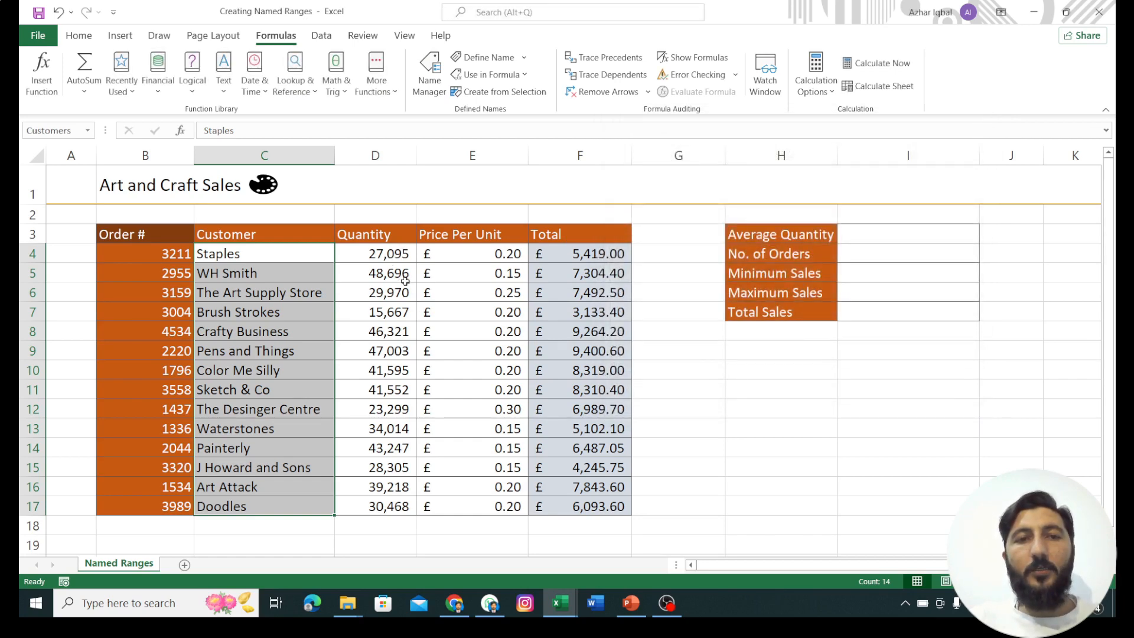
Step: Define the name Quantity with Workbook scope for the quantity cells D4:D17 on the Named Ranges sheet
click(389, 260)
drag(386, 255, 394, 505)
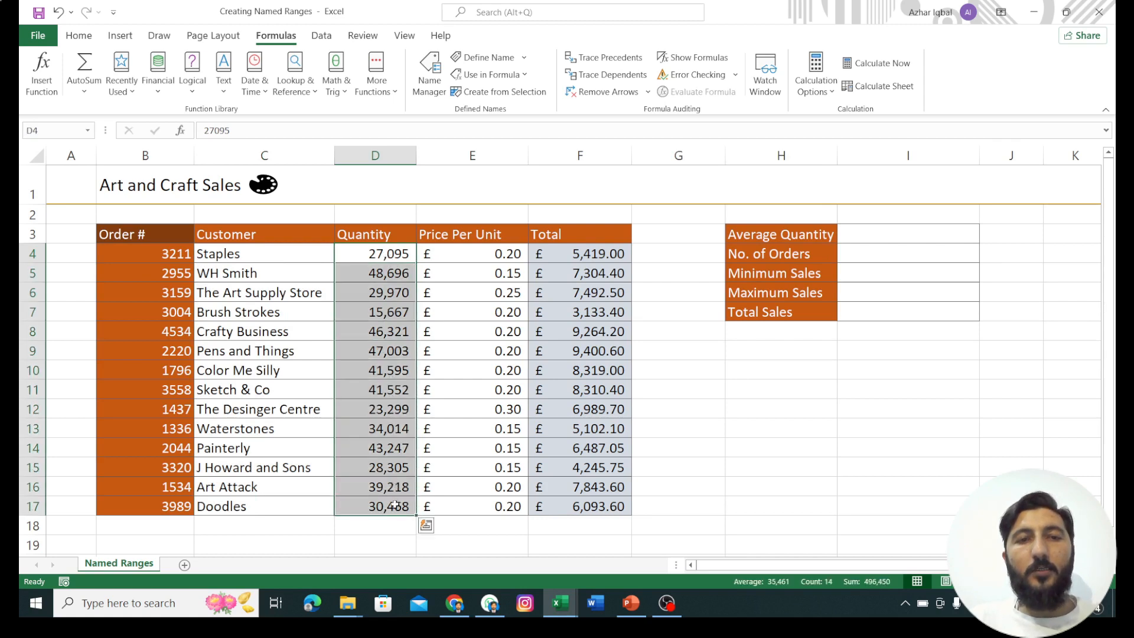
click(433, 94)
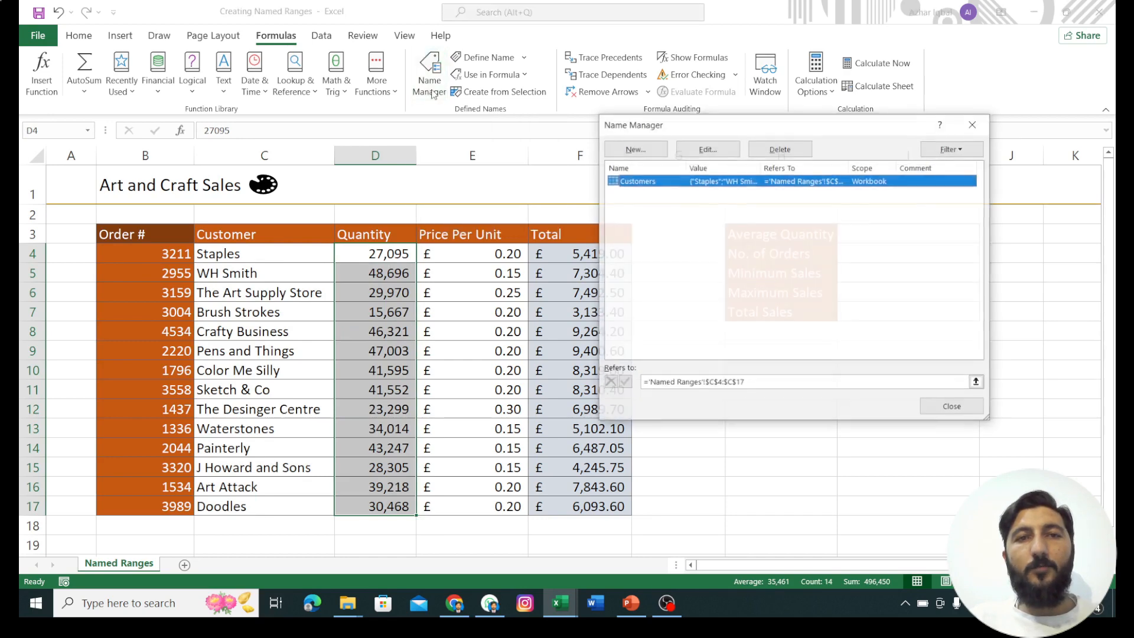
click(635, 149)
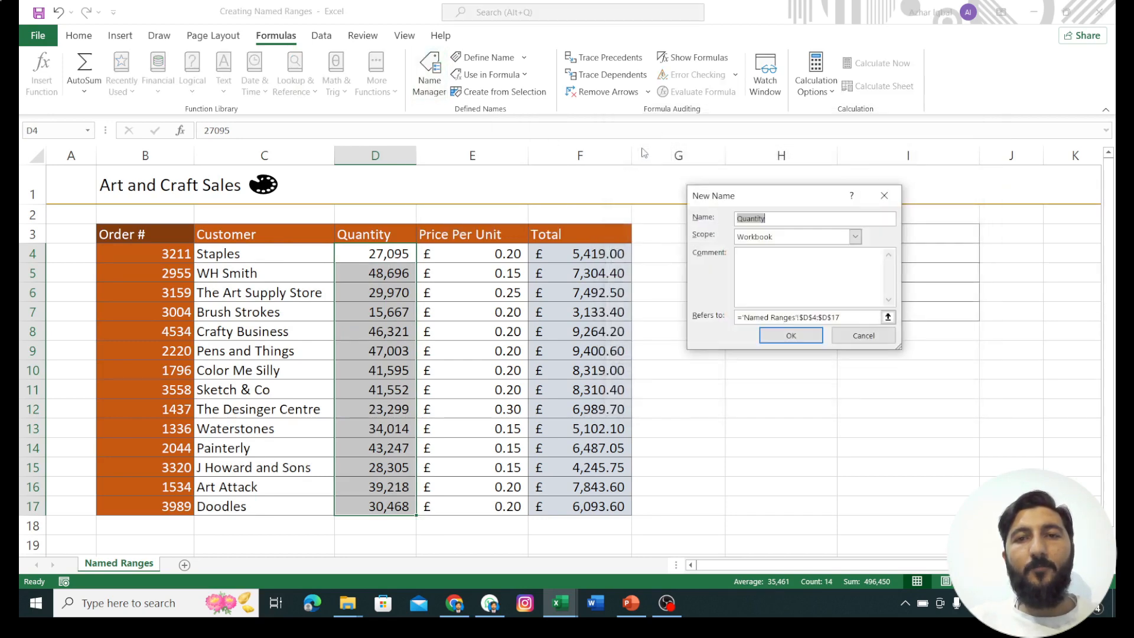
click(771, 218)
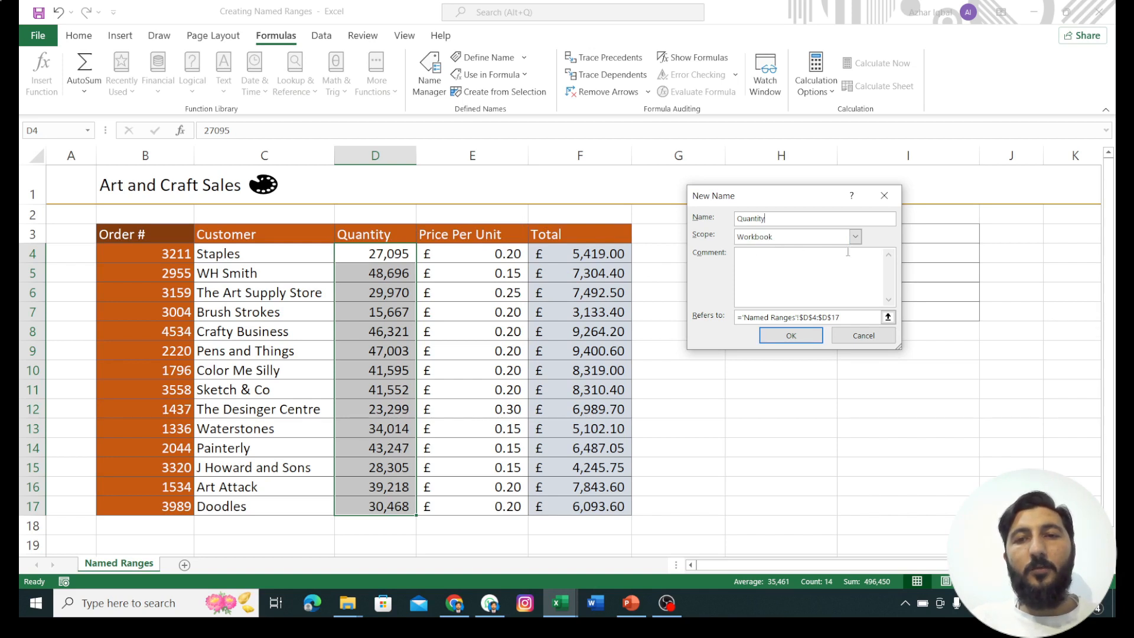
click(807, 335)
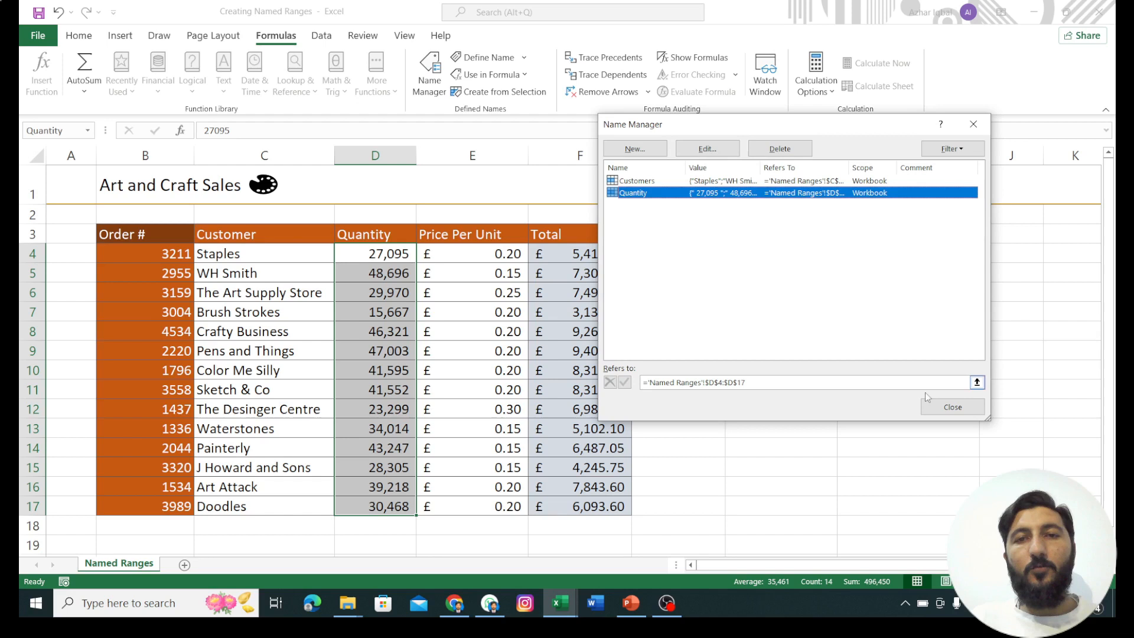
click(952, 406)
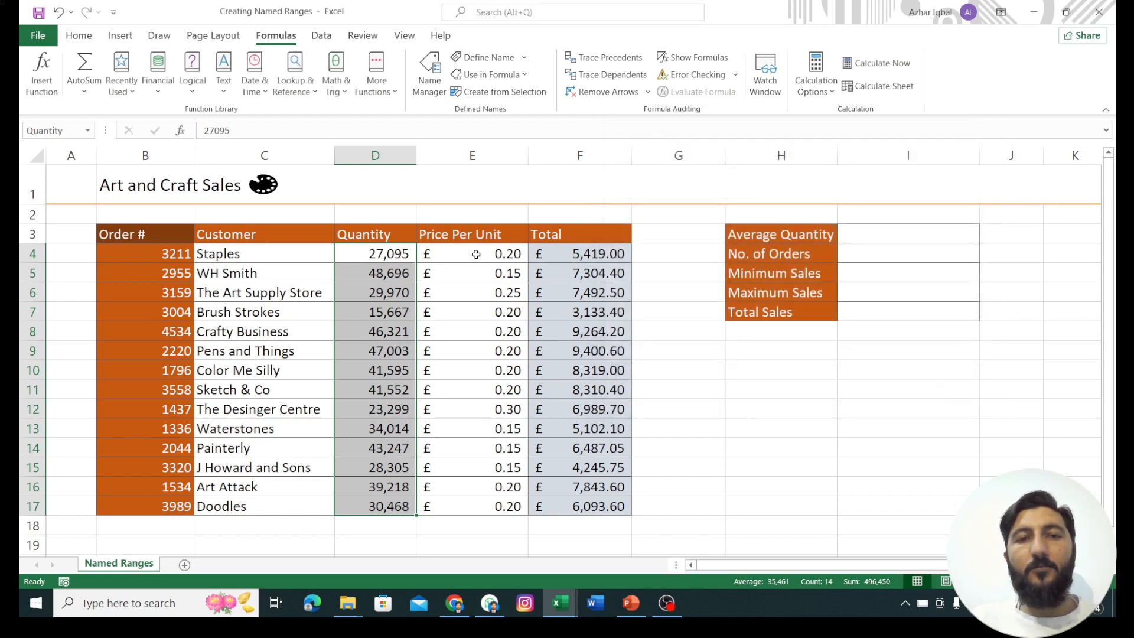
Step: Define the name Price_Per_Unit with Workbook scope for the unit prices in E4:E17, with underscores between the words
drag(483, 255, 467, 506)
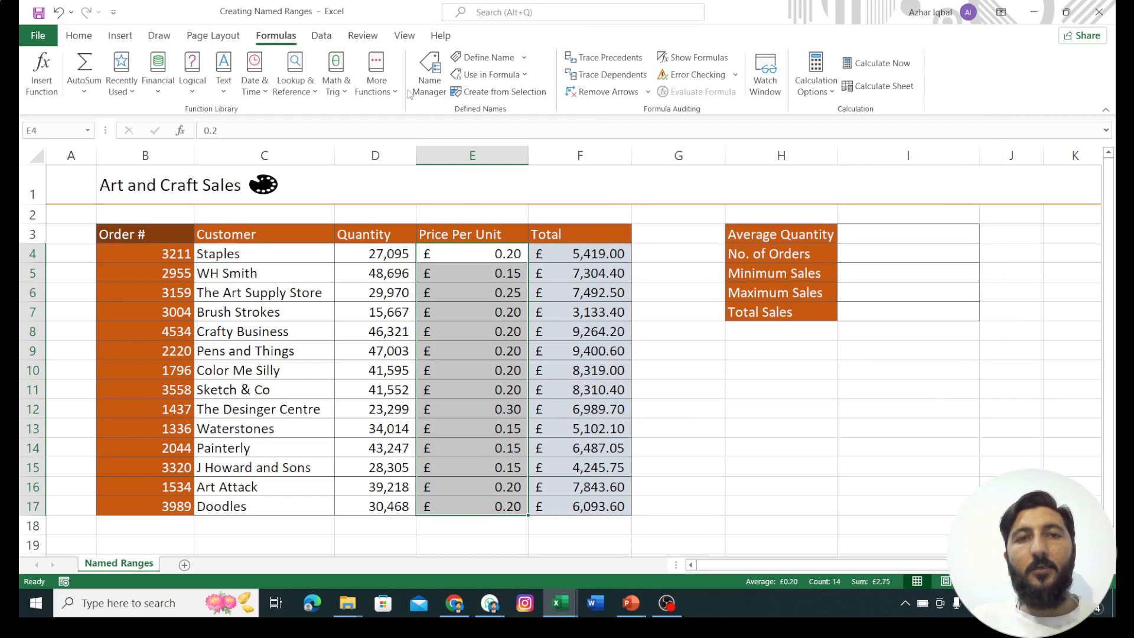
click(426, 80)
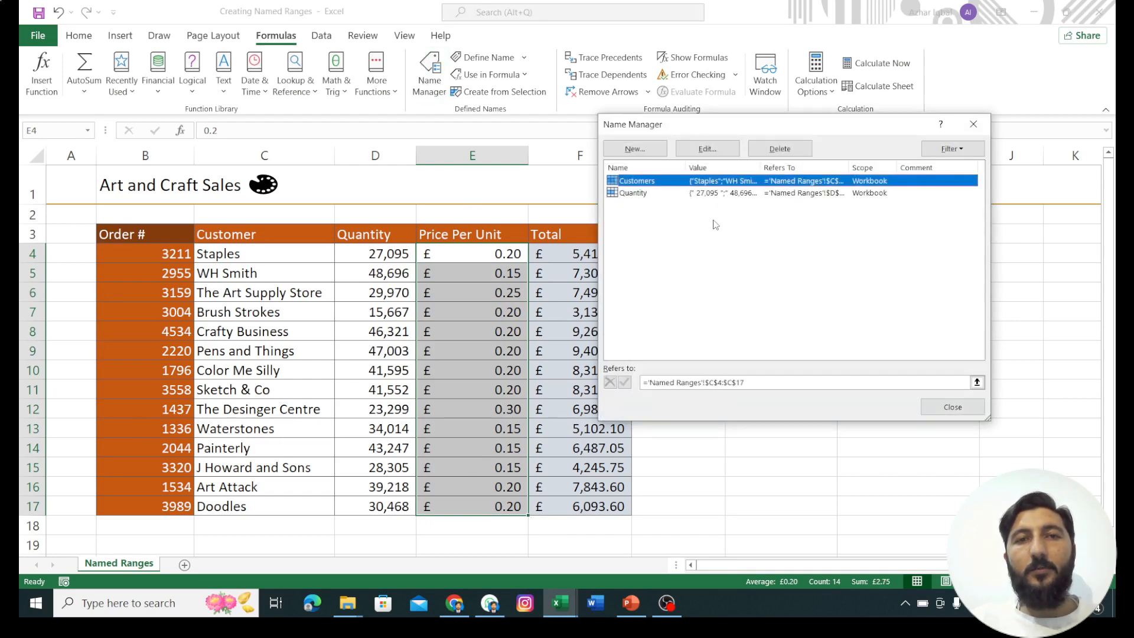
click(636, 149)
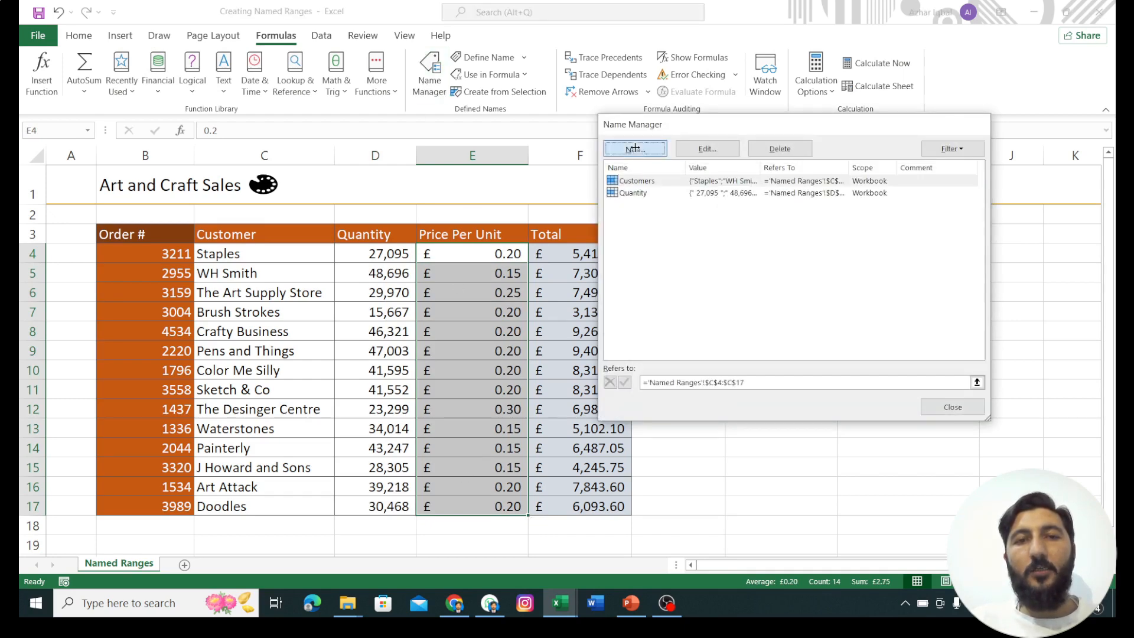
click(793, 221)
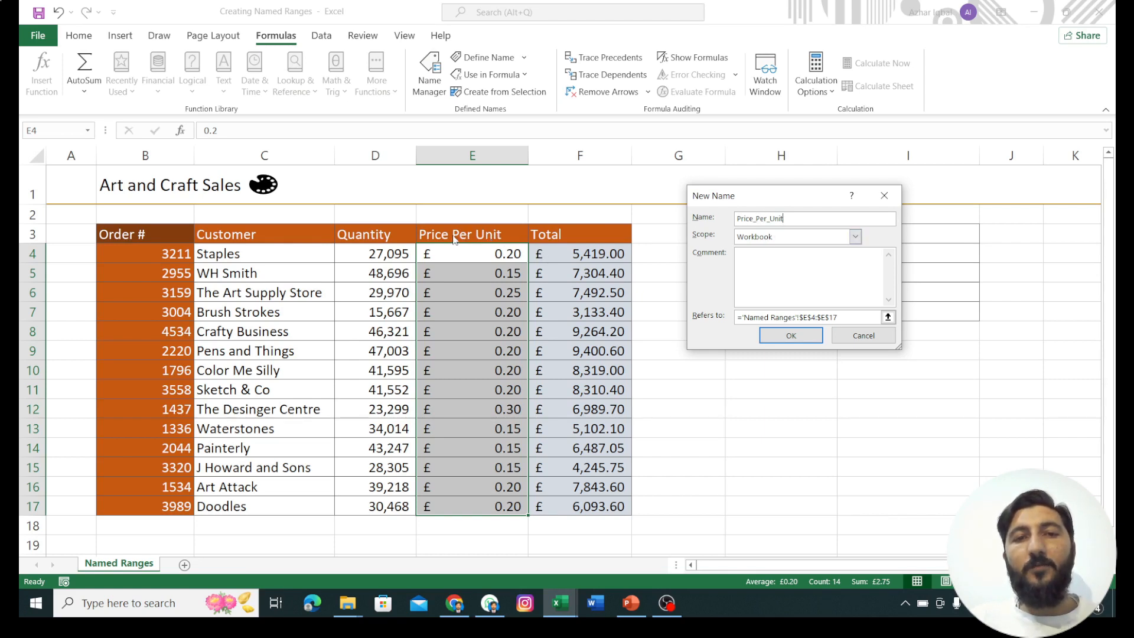
click(757, 219)
key(BackSpace)
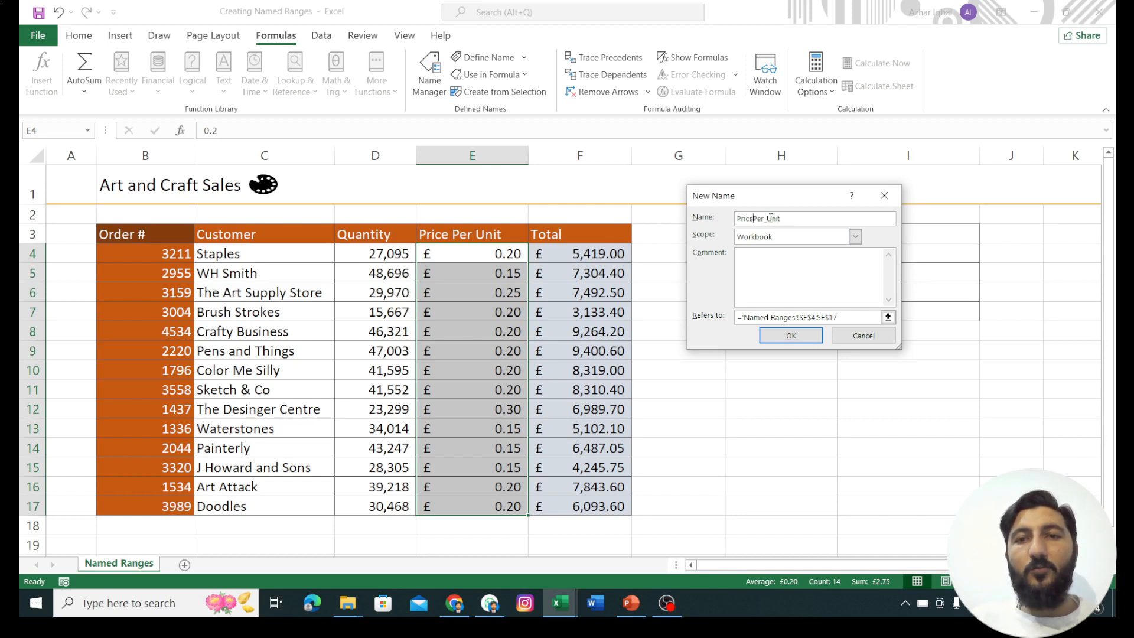
click(767, 219)
key(BackSpace)
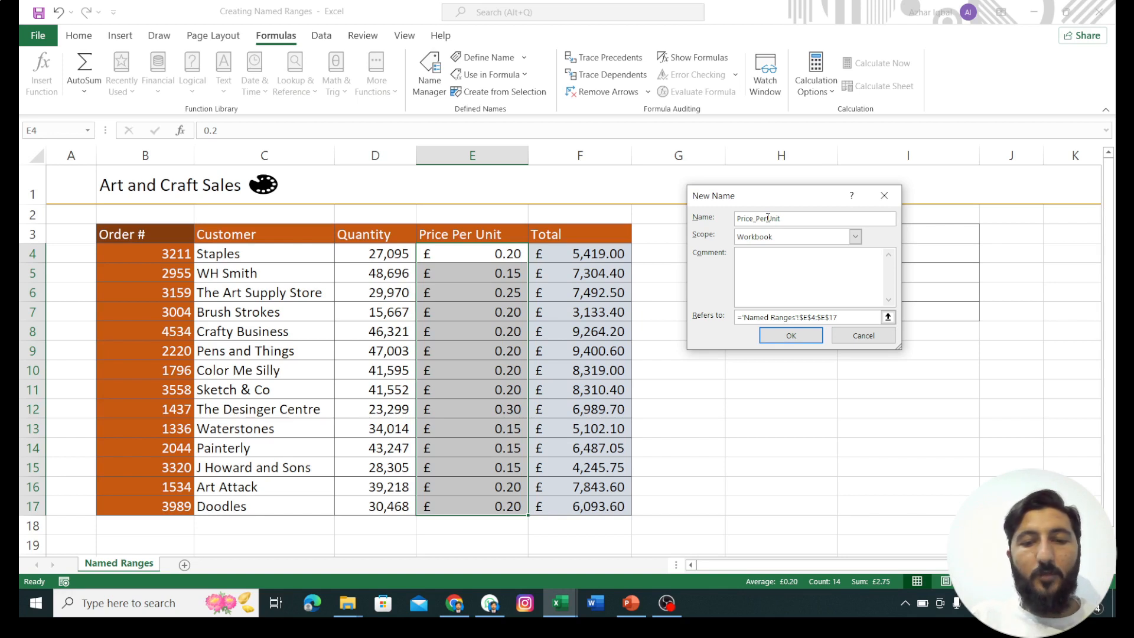
text(_)
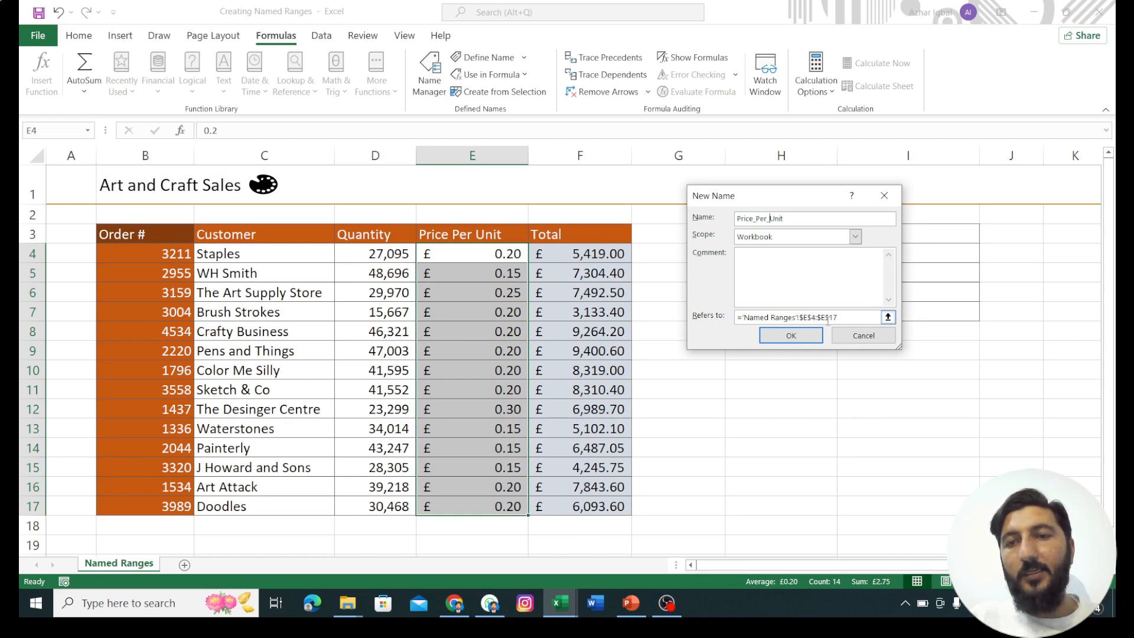
click(802, 337)
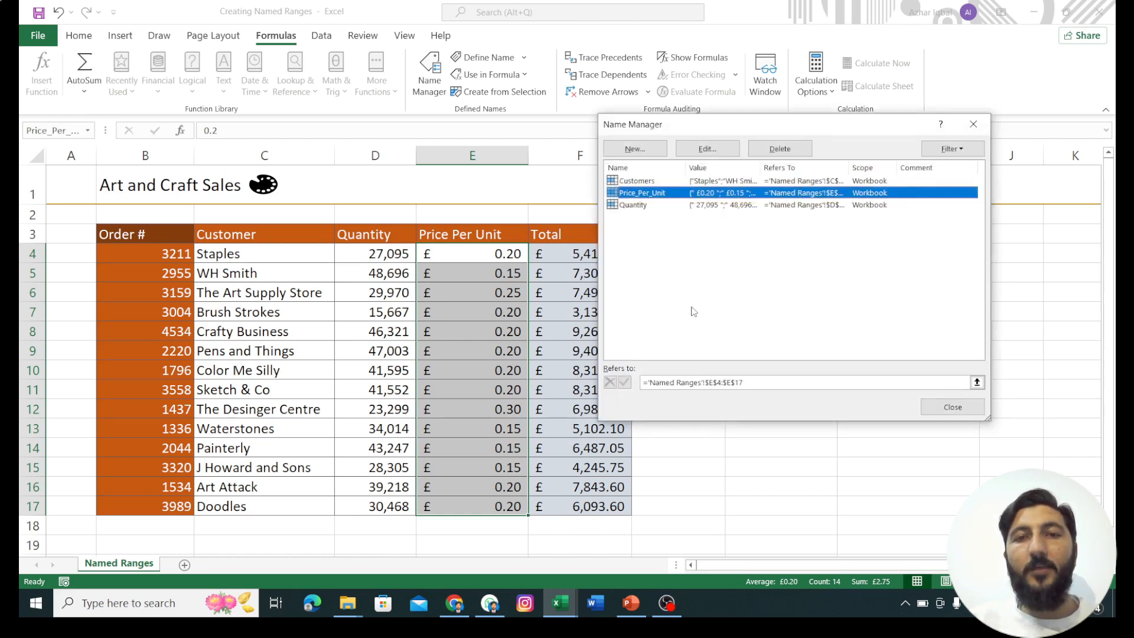
click(957, 405)
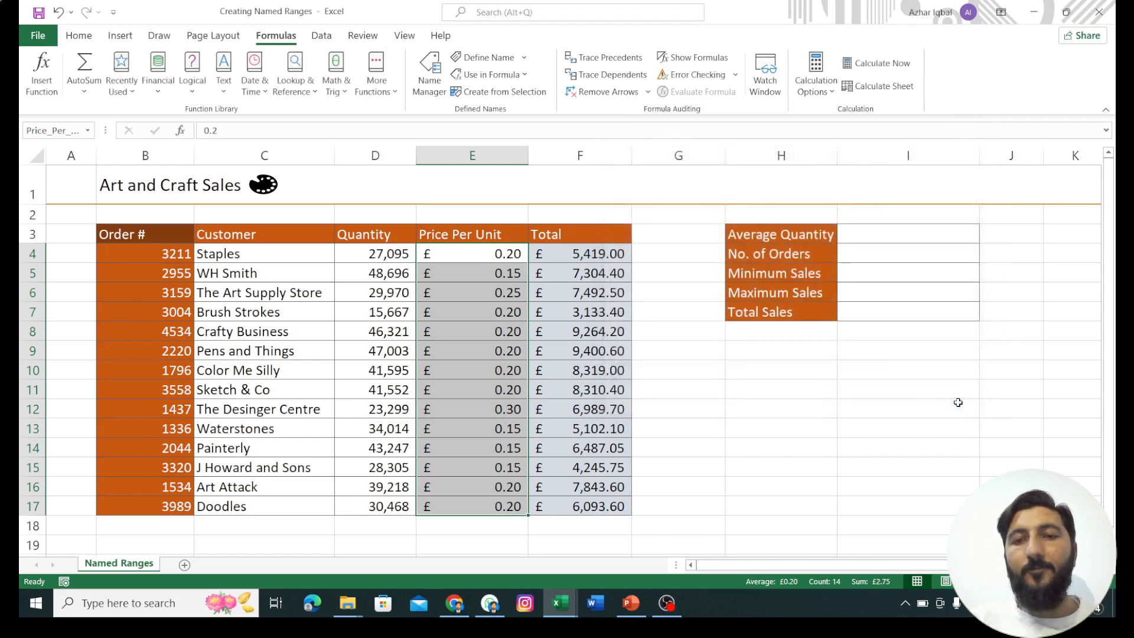
Step: Define the name Total with Workbook scope for the total cells F4:F17
click(588, 258)
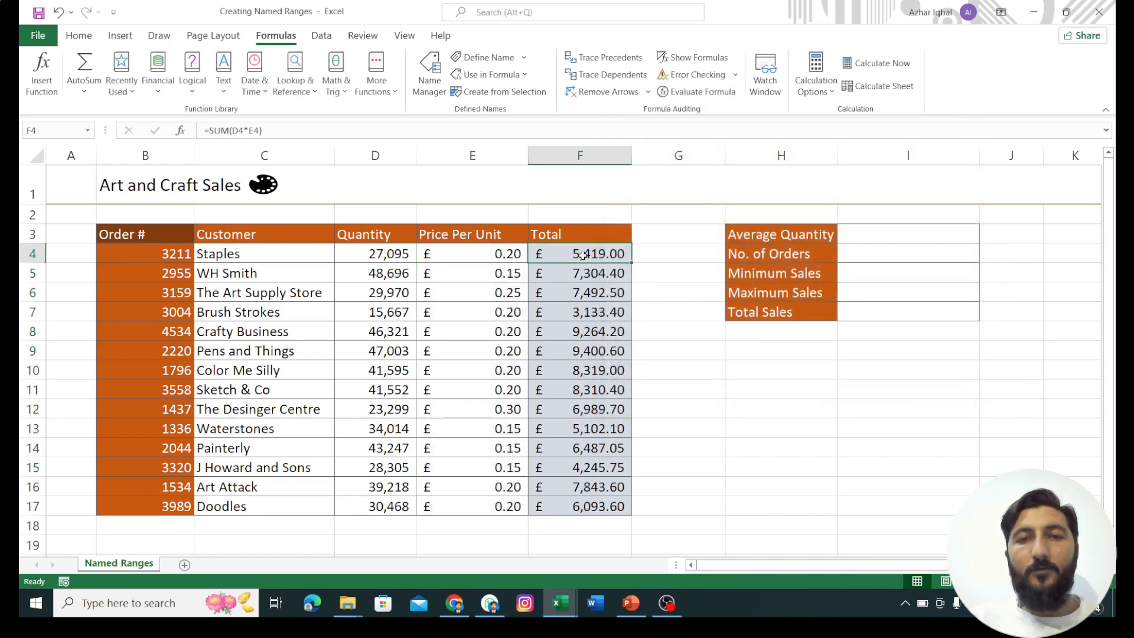
drag(583, 255, 582, 508)
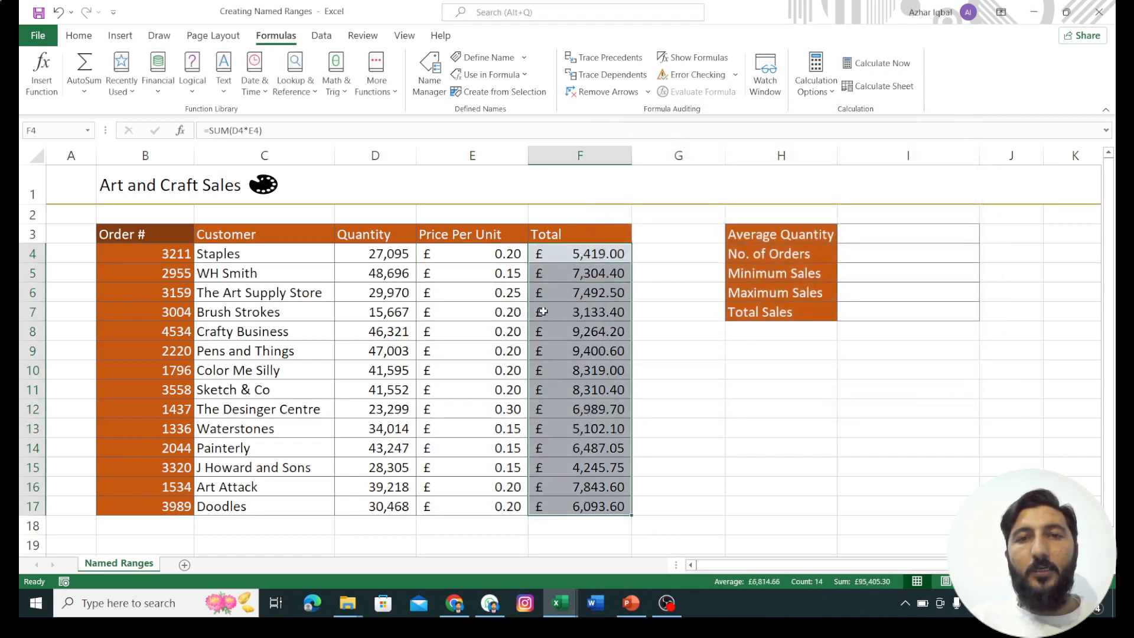
click(431, 89)
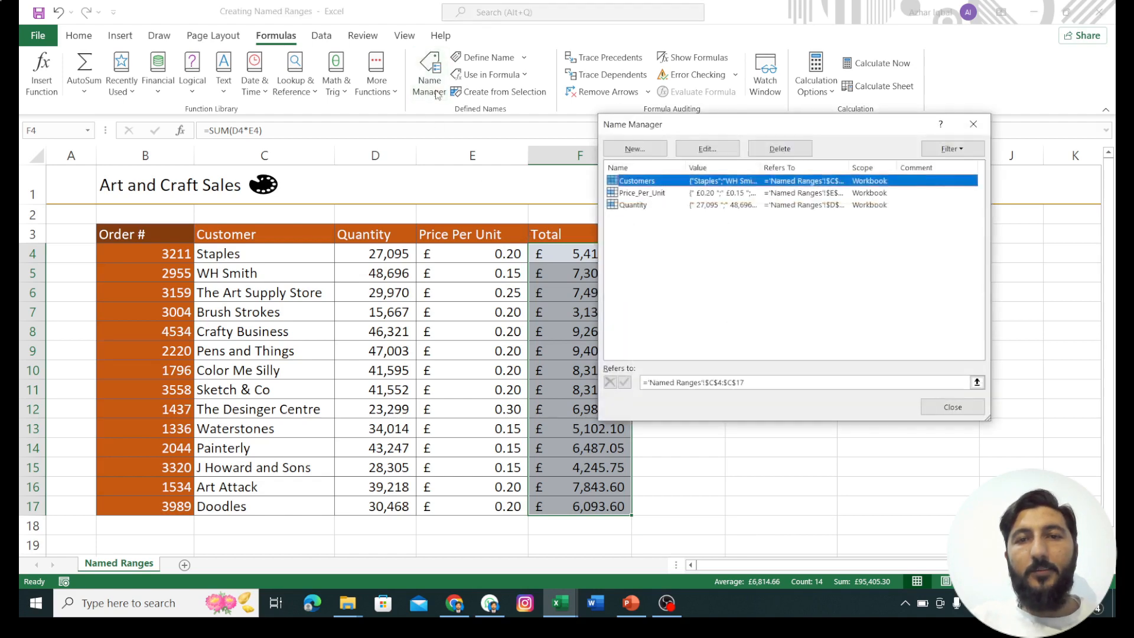
click(635, 149)
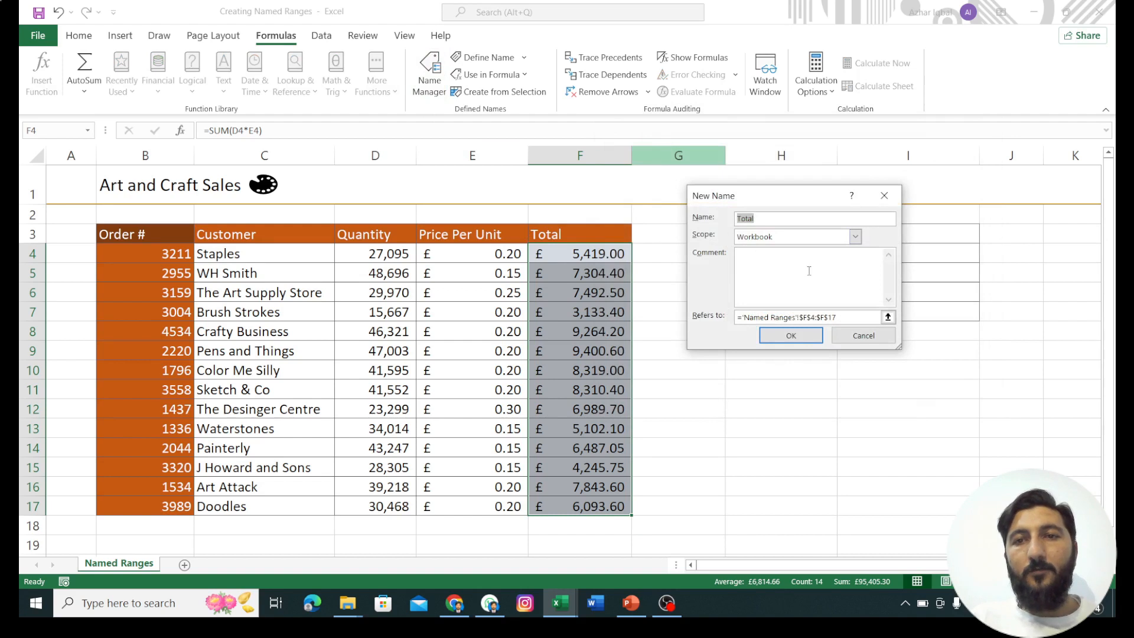
click(788, 220)
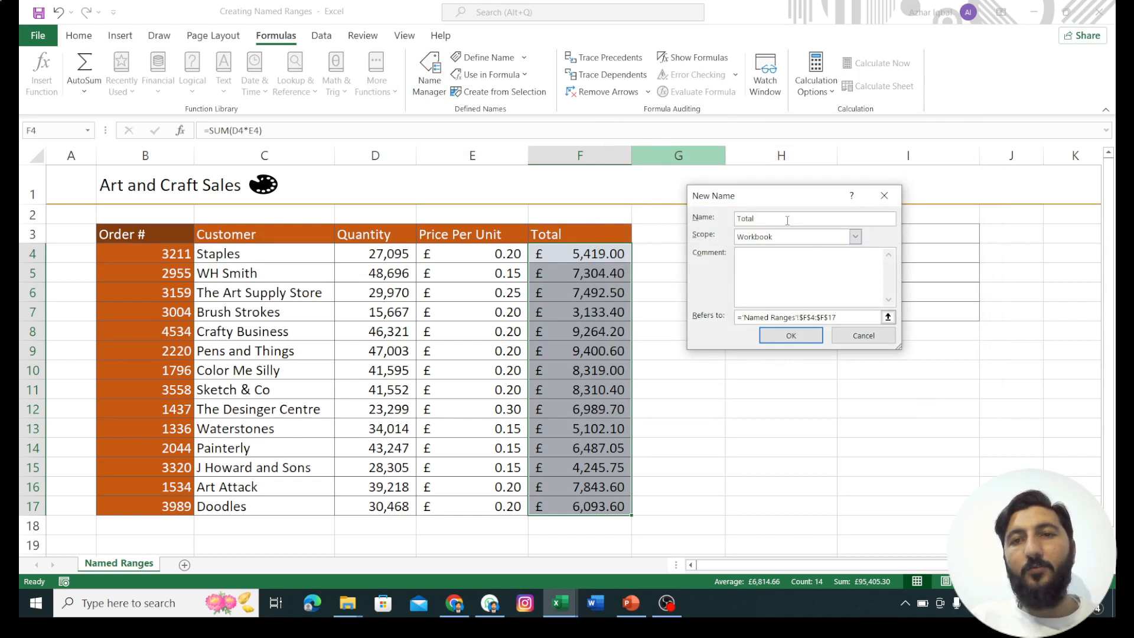
click(804, 336)
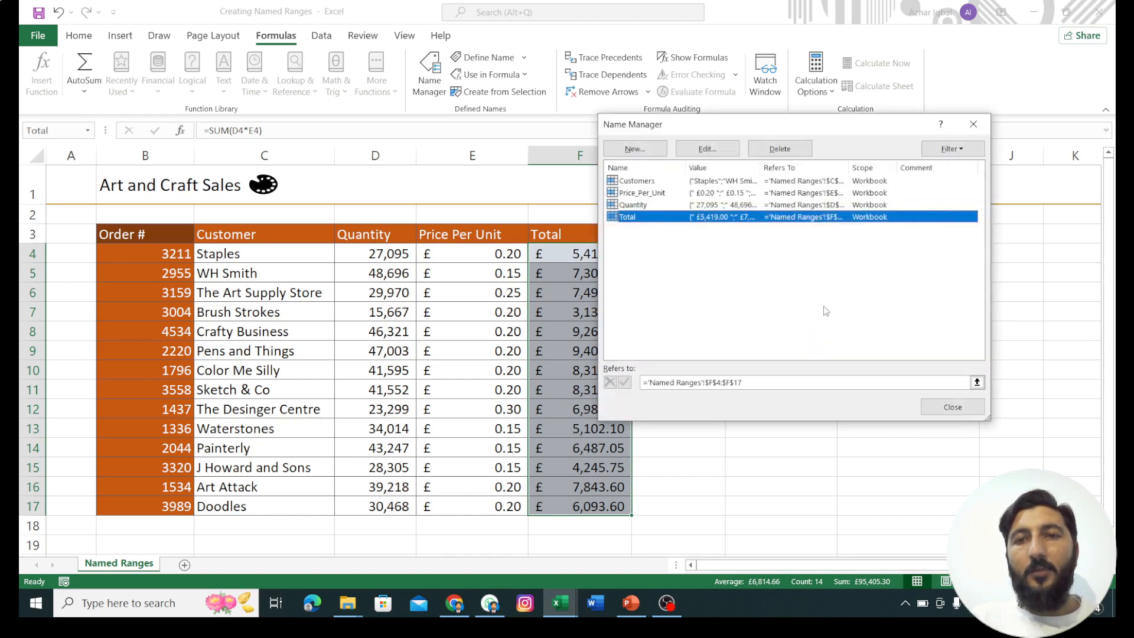
click(951, 407)
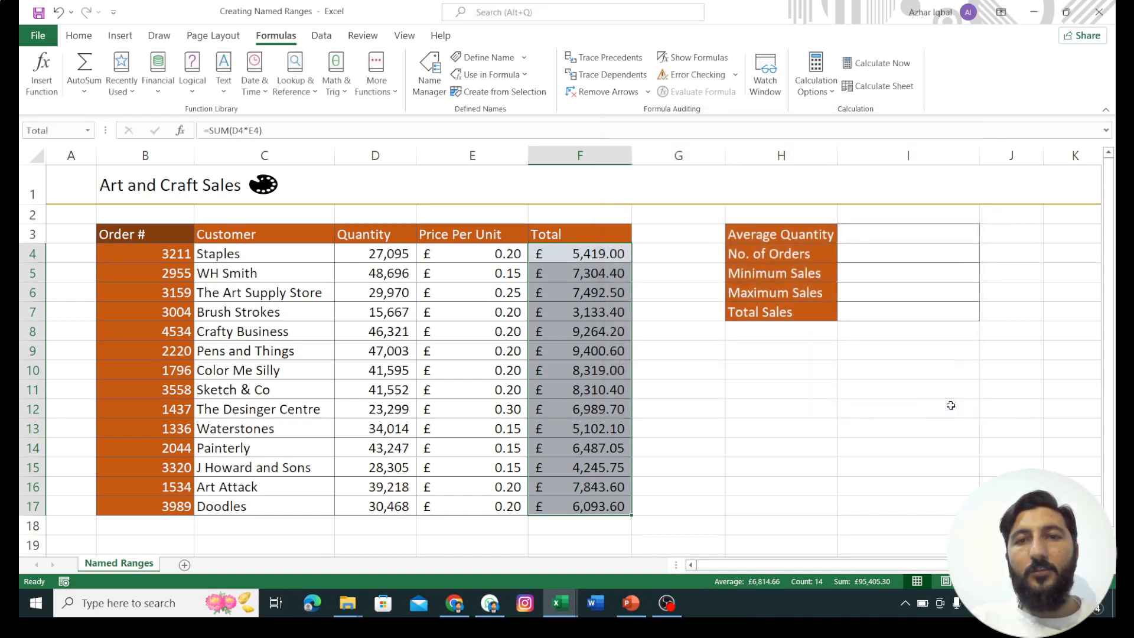
Step: Define the name Orders with Workbook scope for the order numbers in B4:B17
drag(147, 252, 179, 502)
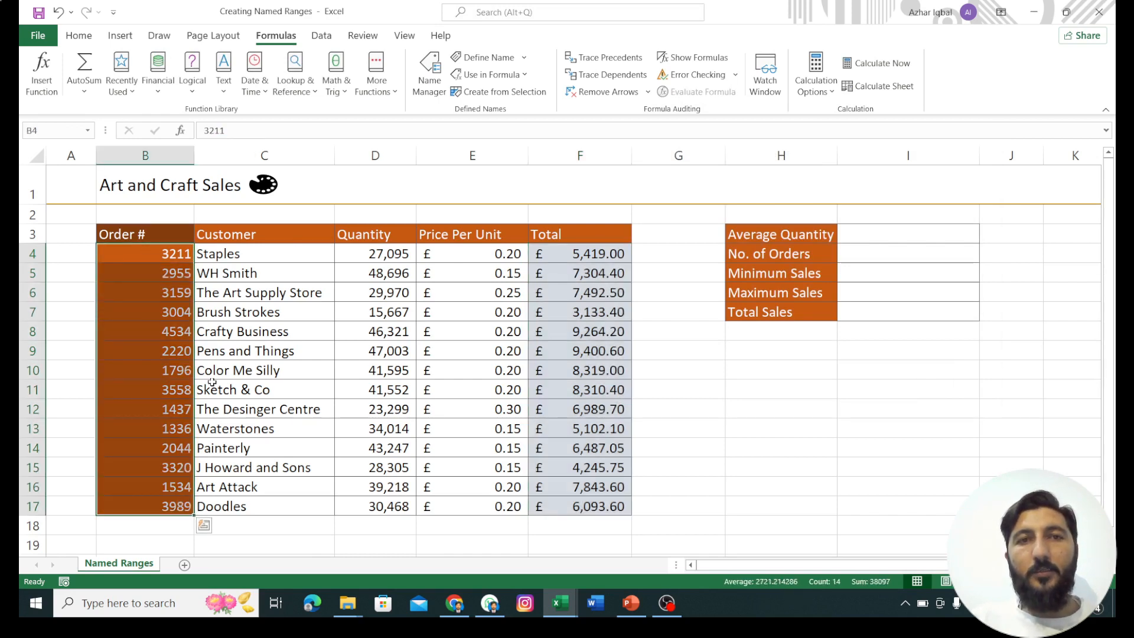
click(430, 85)
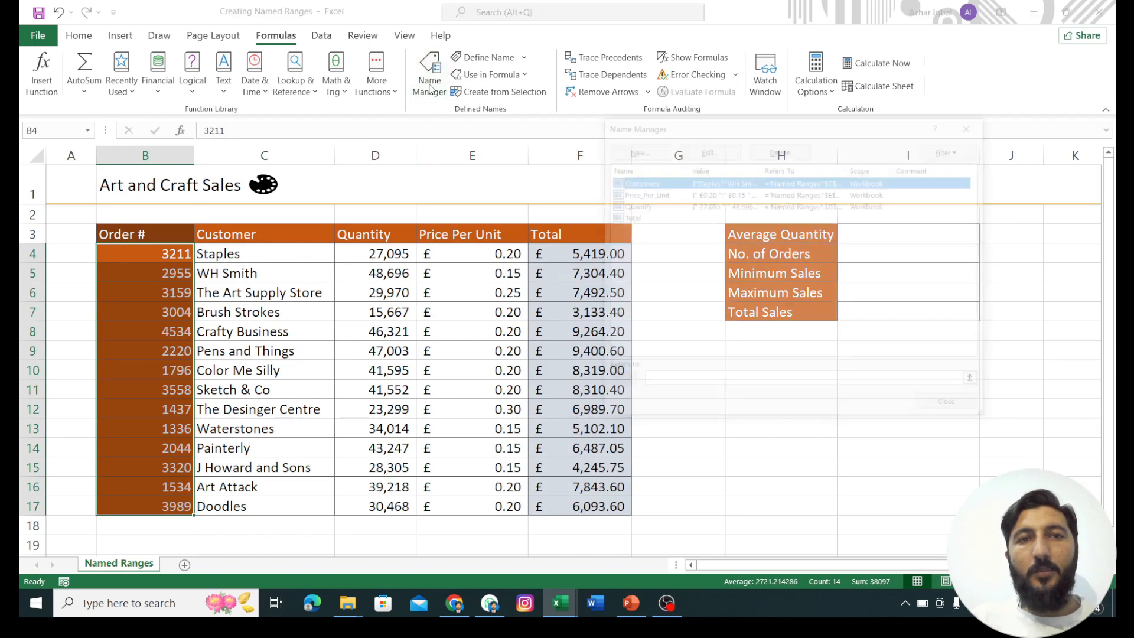
click(635, 149)
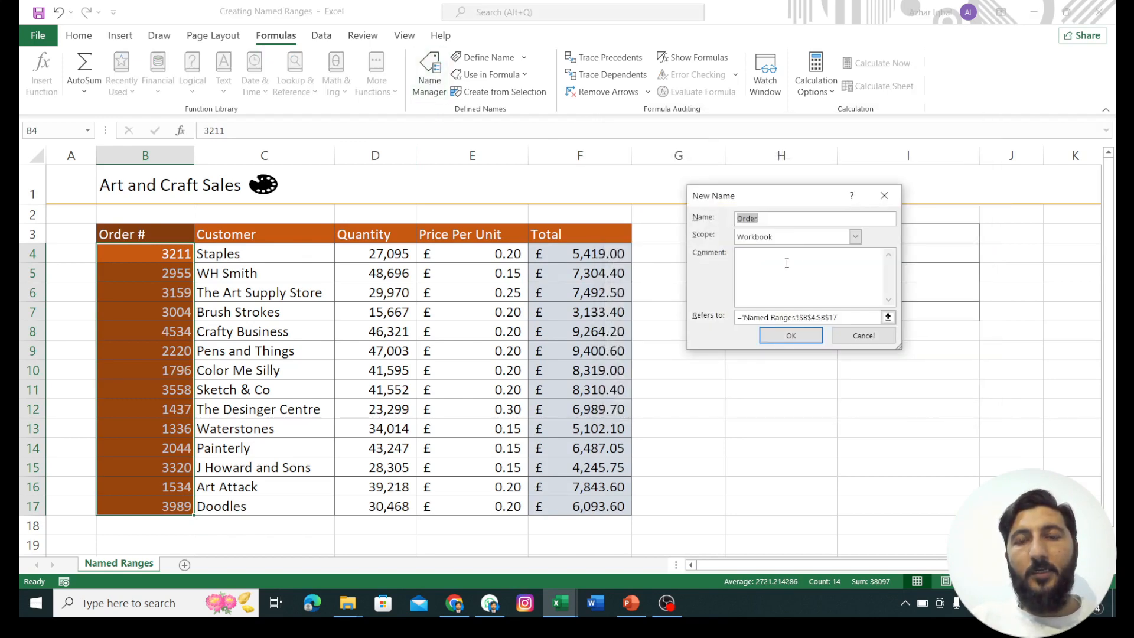
click(773, 218)
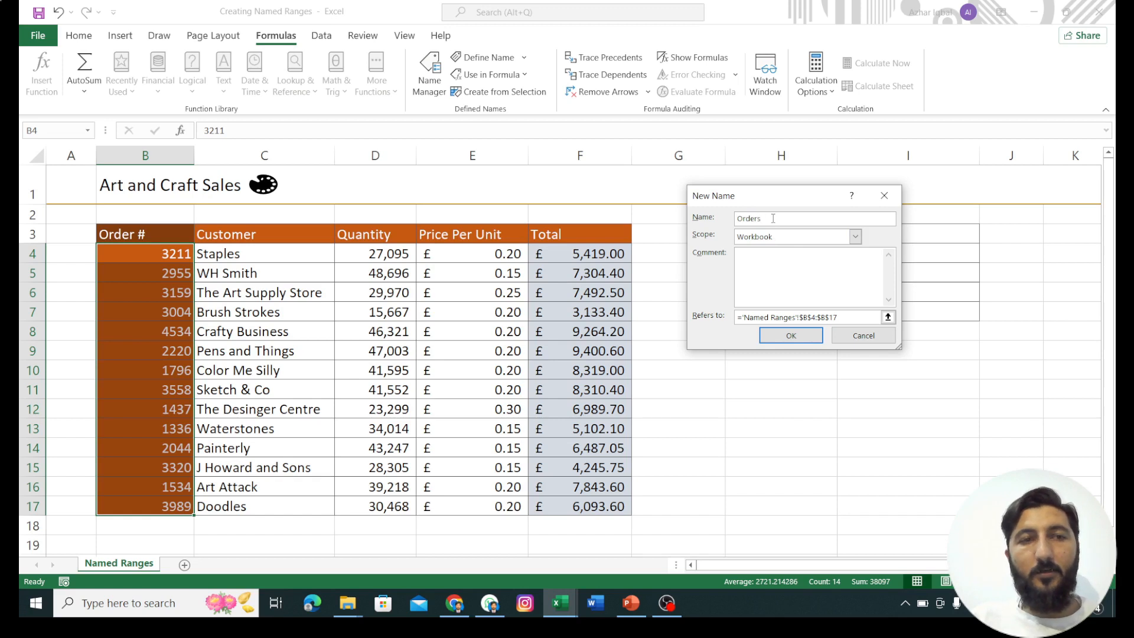
click(806, 337)
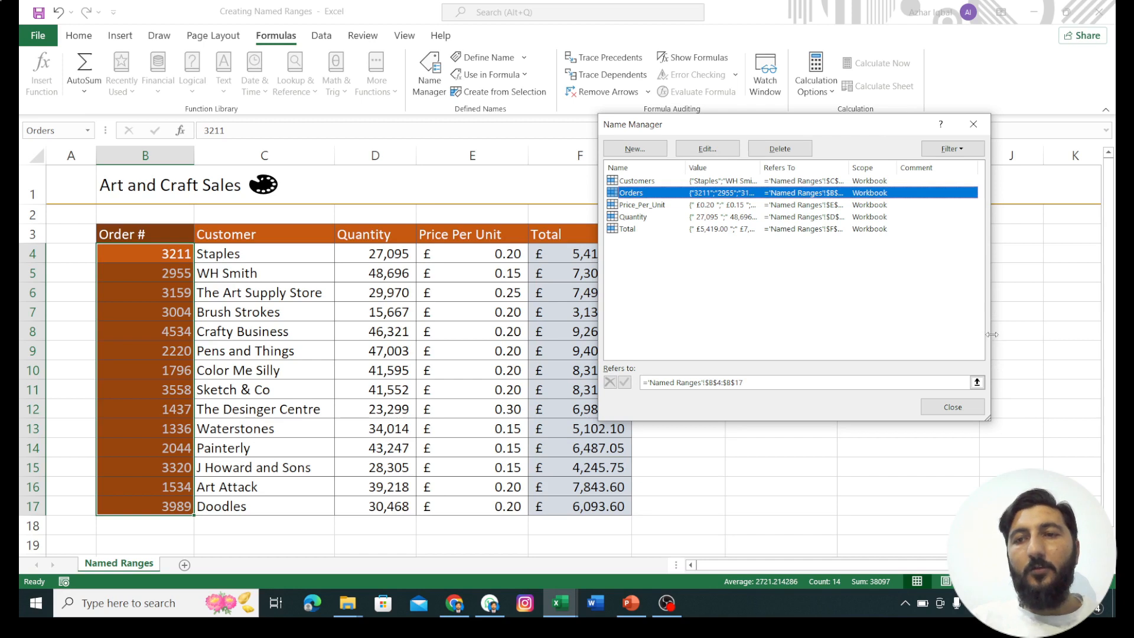
Step: Enlarge the Name Manager and widen its Value column to examine the contents of the Customers and Orders ranges
drag(989, 341, 1114, 334)
drag(928, 125, 623, 151)
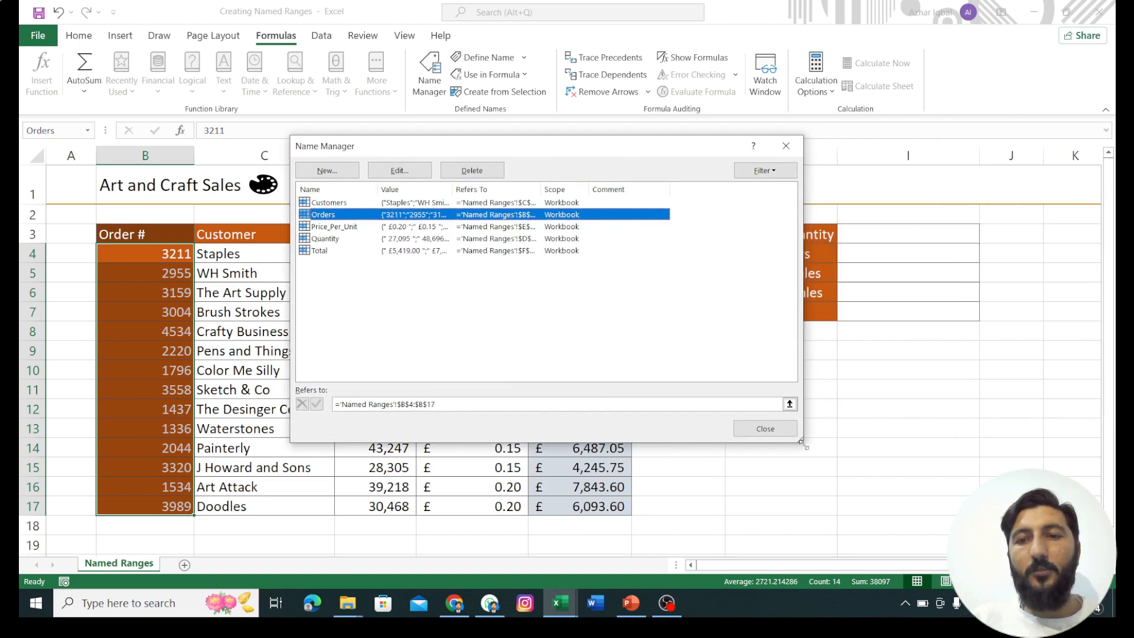
drag(799, 438, 1082, 503)
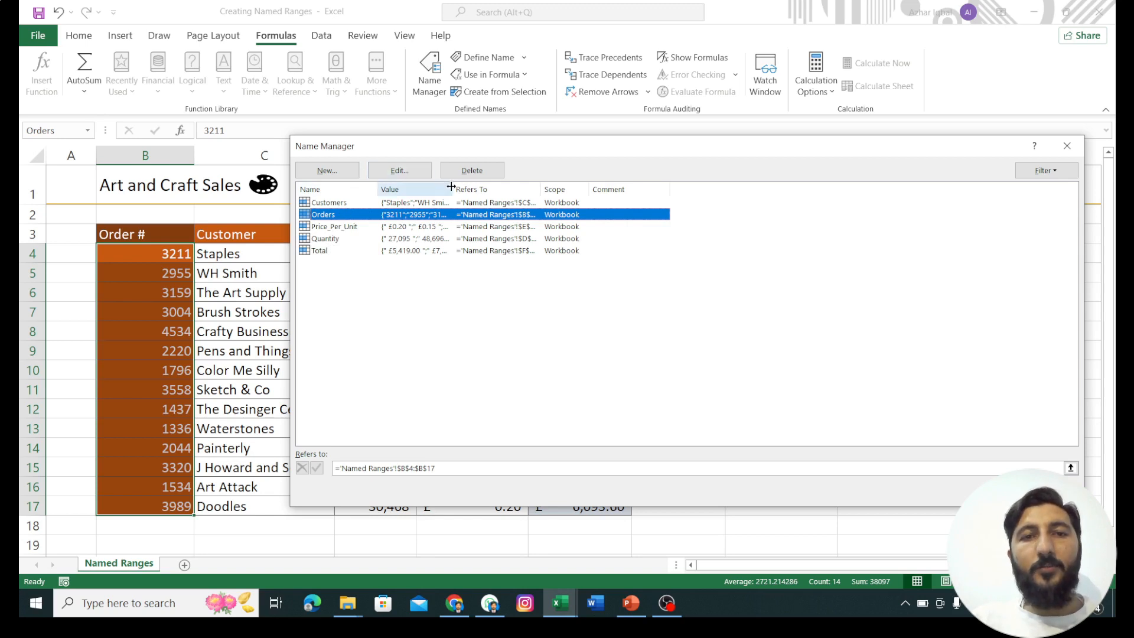
drag(451, 189, 740, 193)
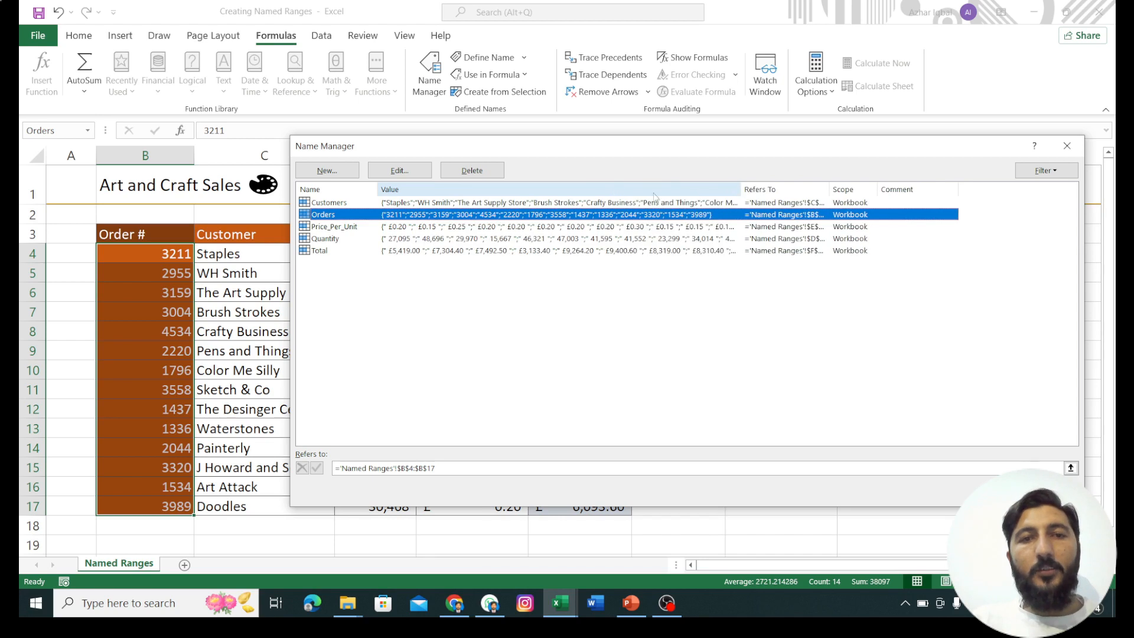
click(332, 203)
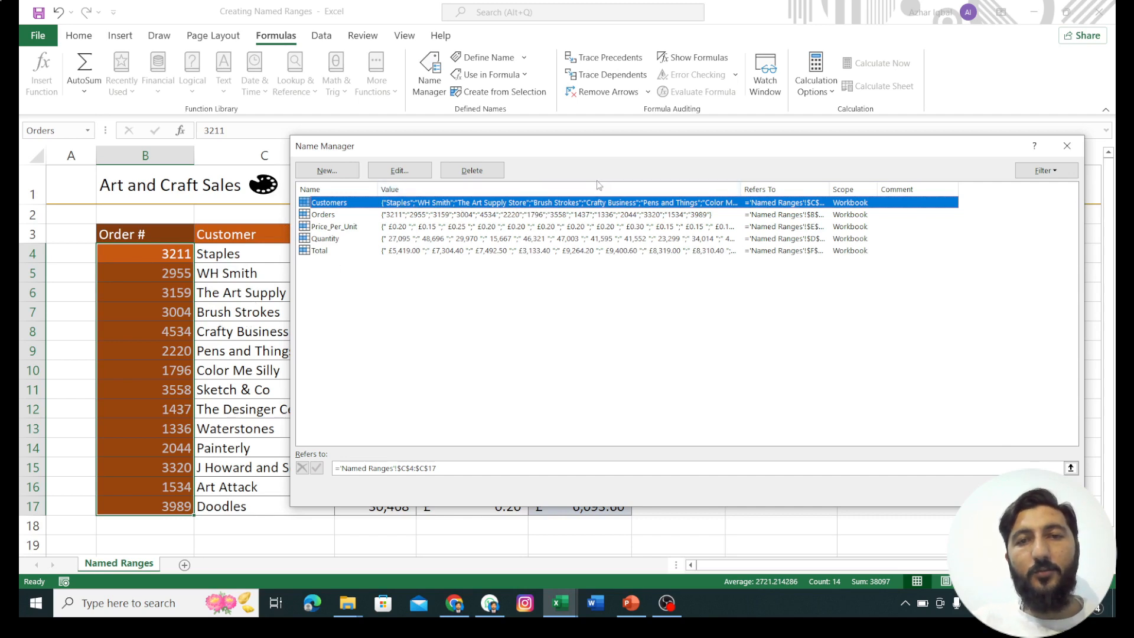
click(439, 215)
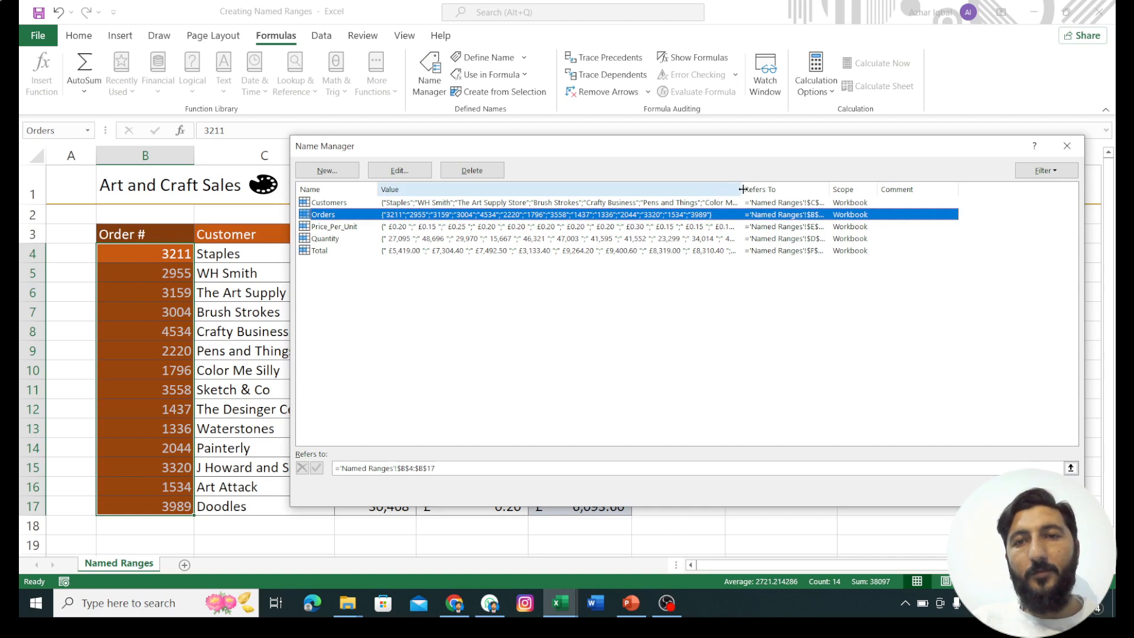
Step: Resize the Name Manager's Value and Refers To columns to examine each name's full cell reference and scope
drag(740, 190, 558, 190)
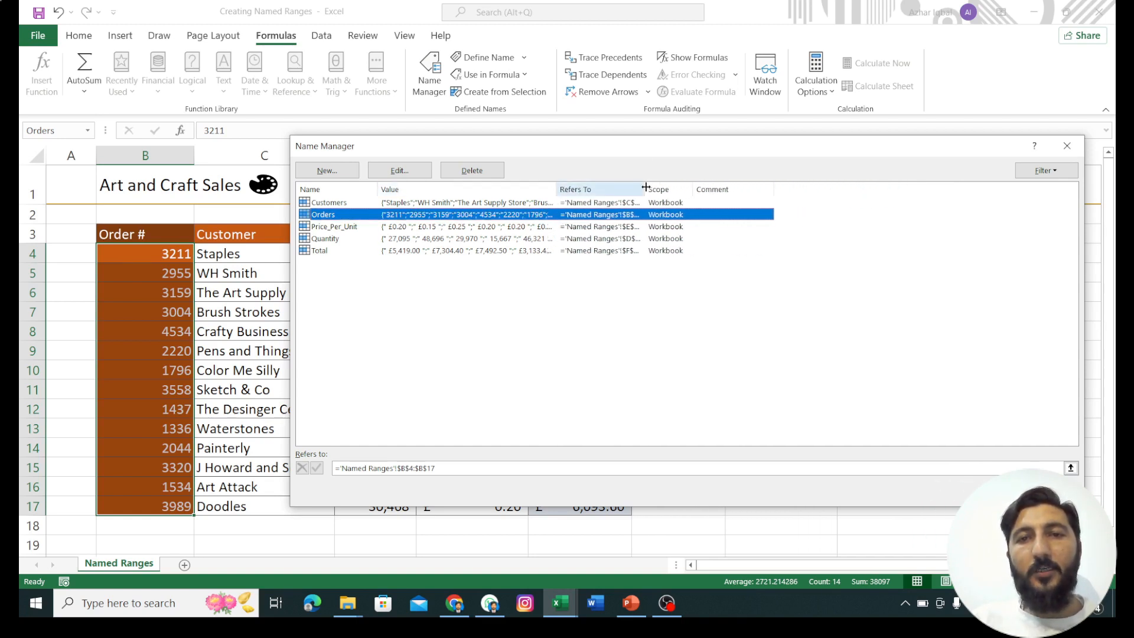
drag(644, 189, 803, 189)
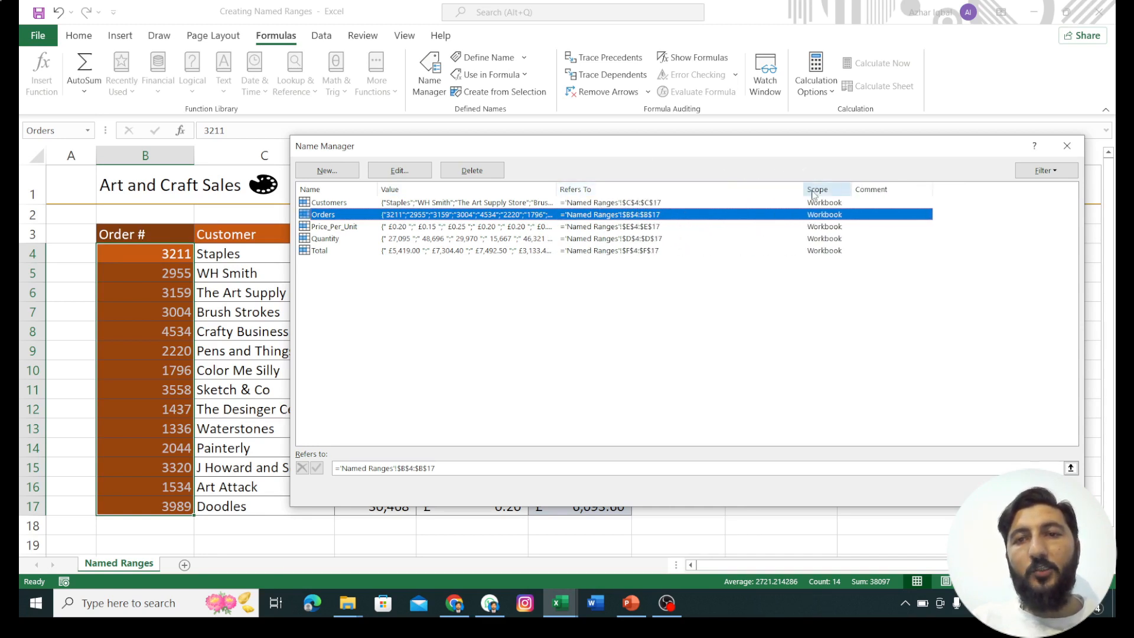
drag(802, 189, 674, 210)
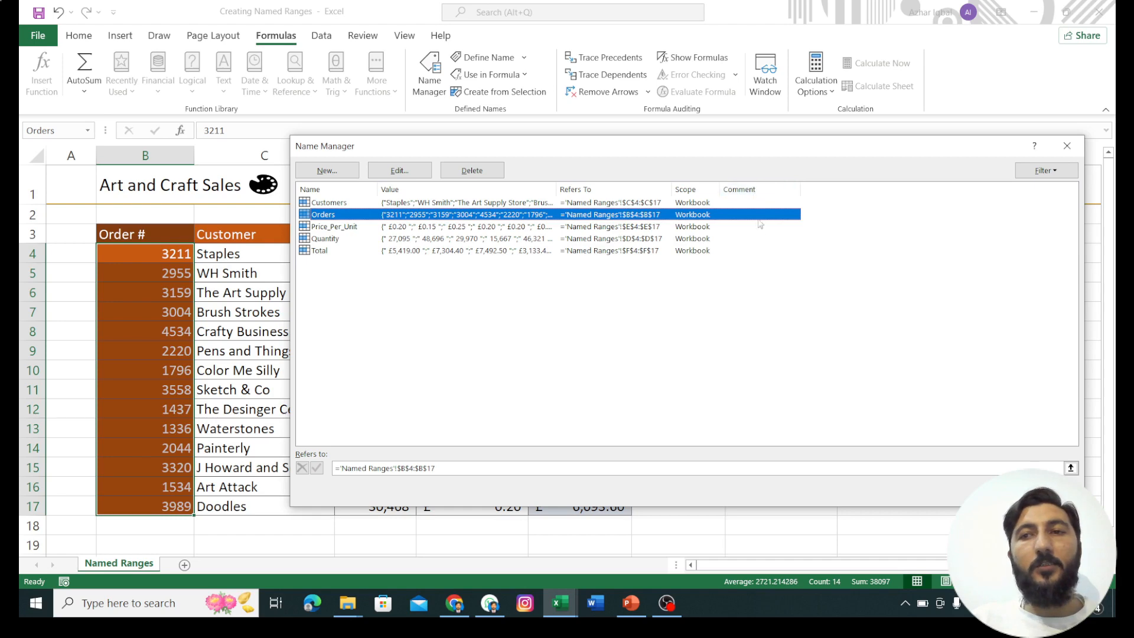
Step: Examine the editable properties of the Orders name without changing them, and review the filter options for the list of names
click(408, 170)
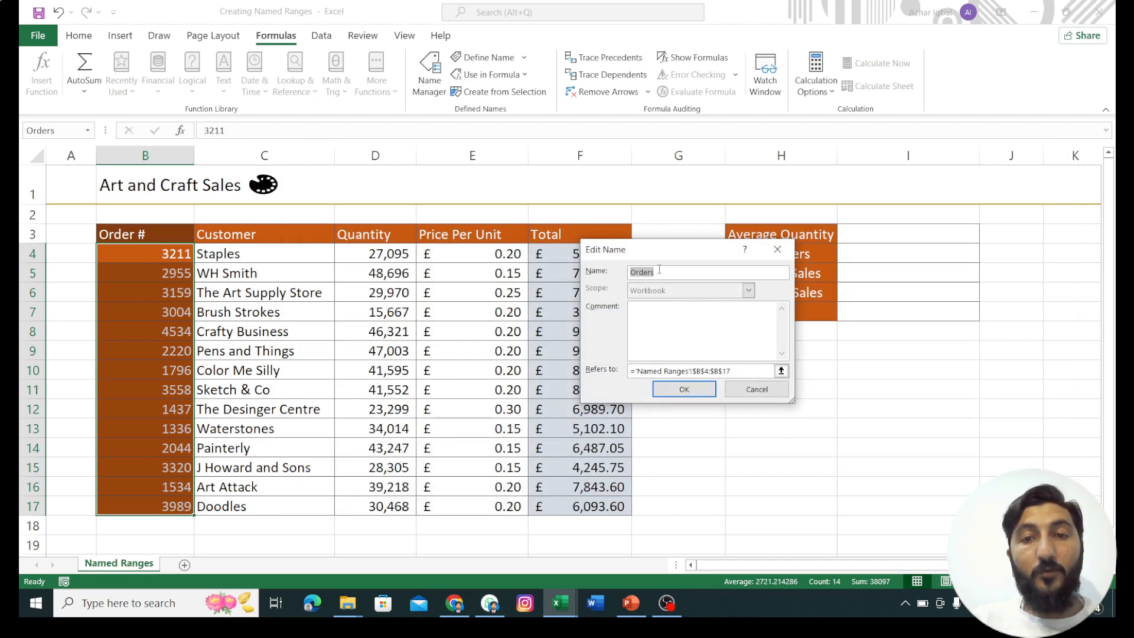
click(754, 394)
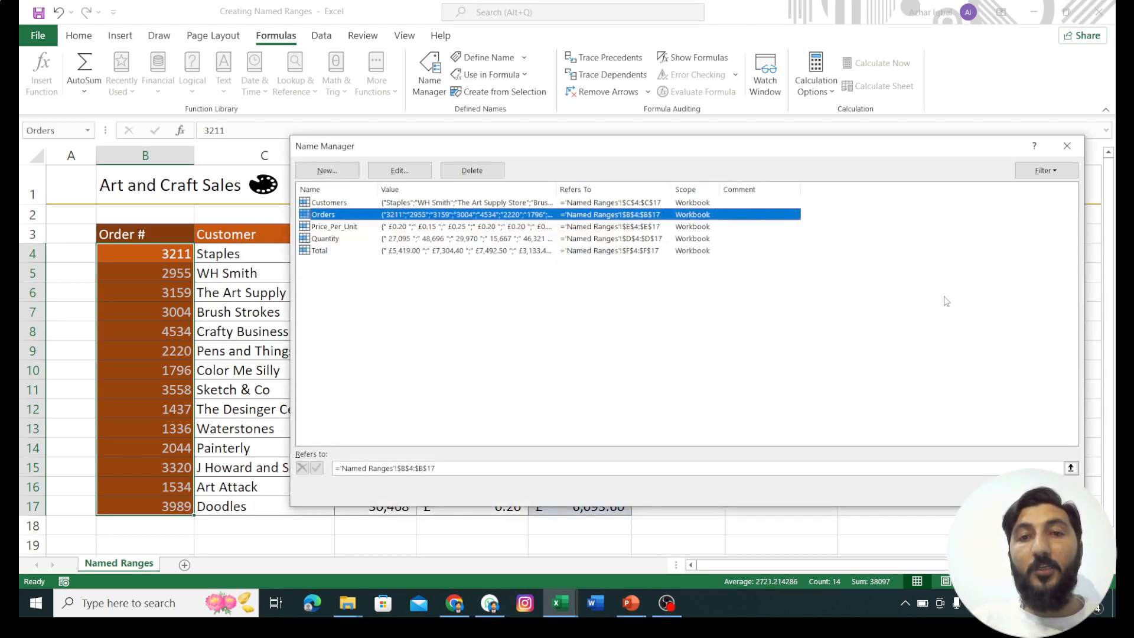
click(317, 251)
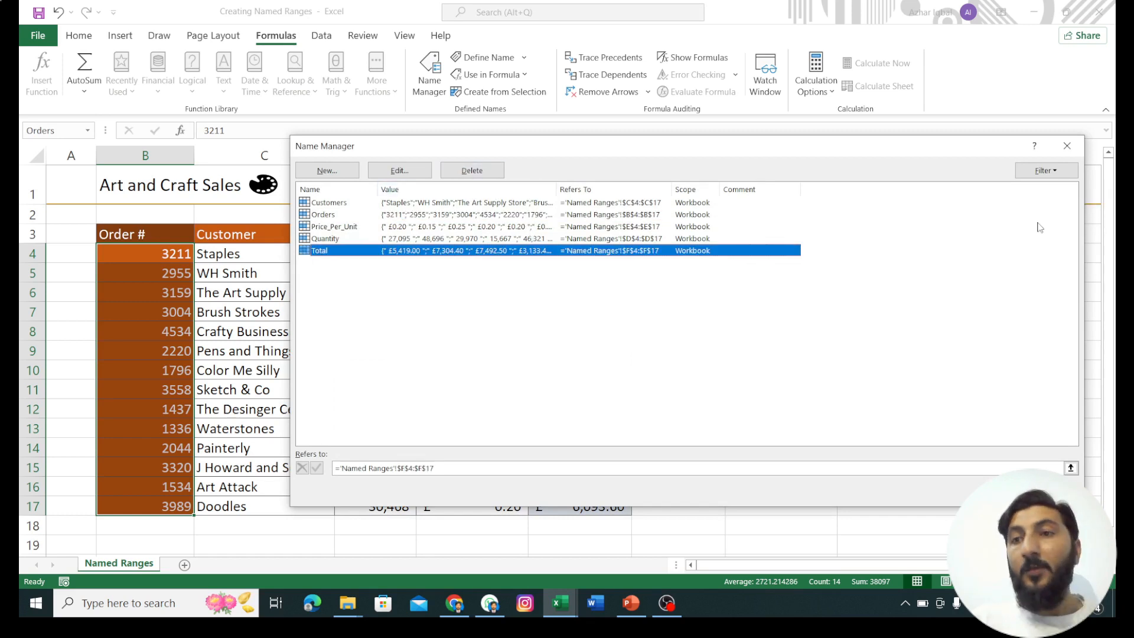
click(1056, 173)
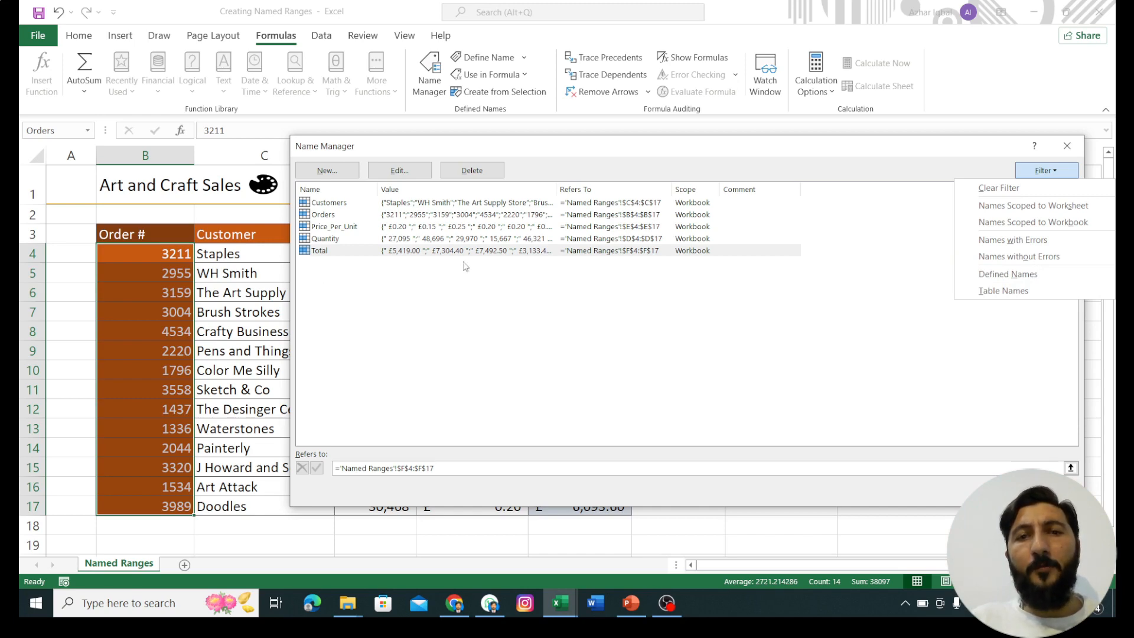
click(487, 323)
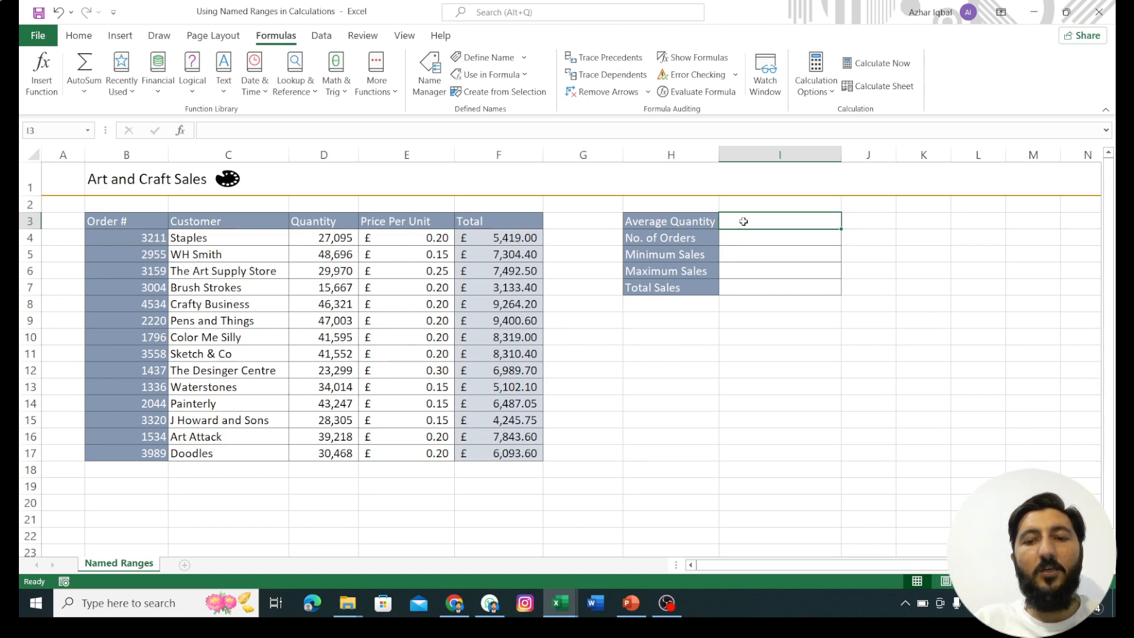
Step: Calculate the Average Quantity in I3 with =AVERAGE(Quantity), using the named range
text(=AV)
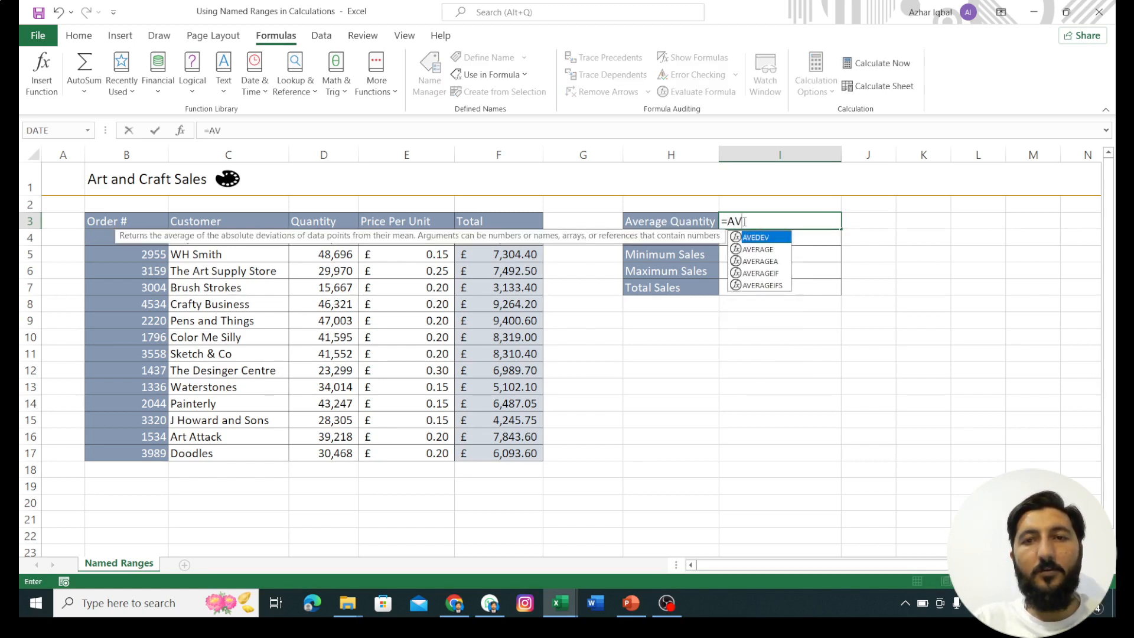
key(Down)
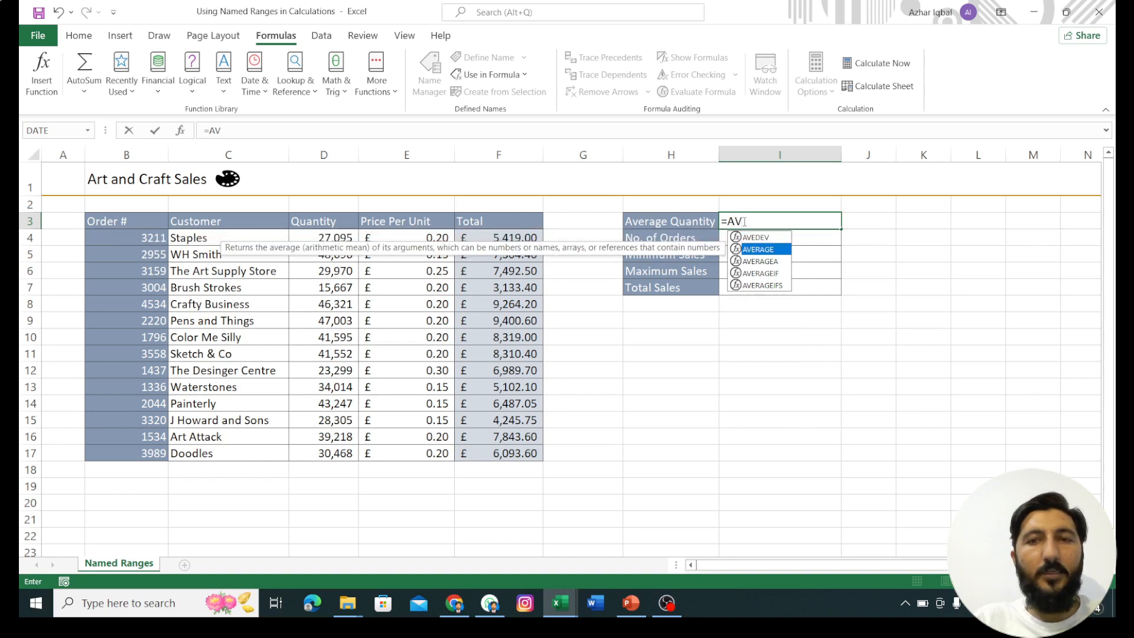
key(Tab)
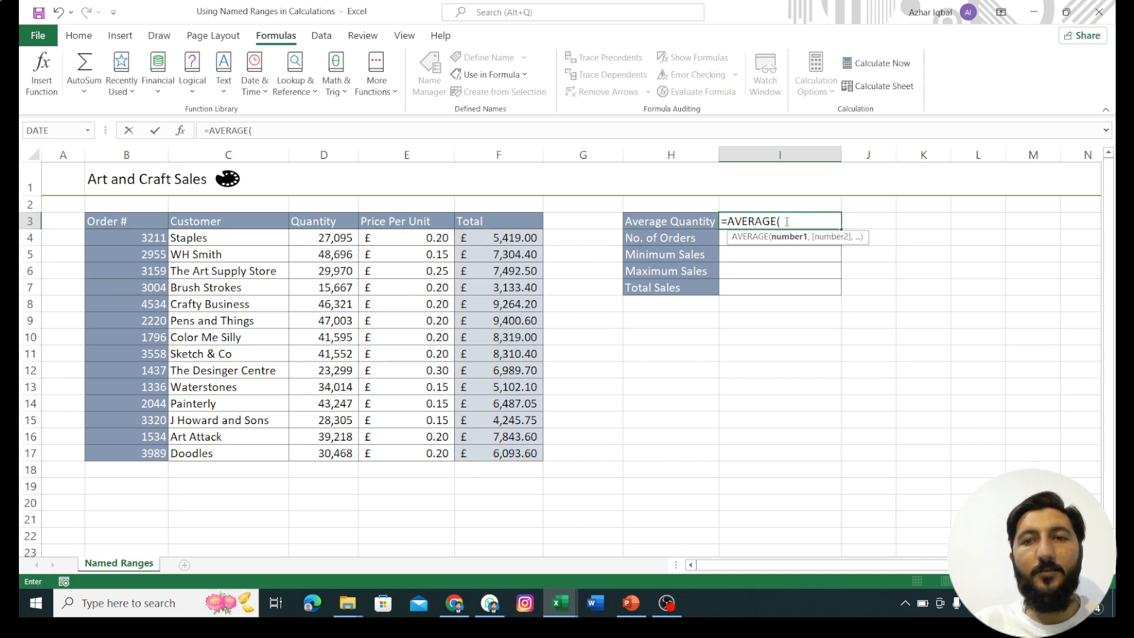
text(Q)
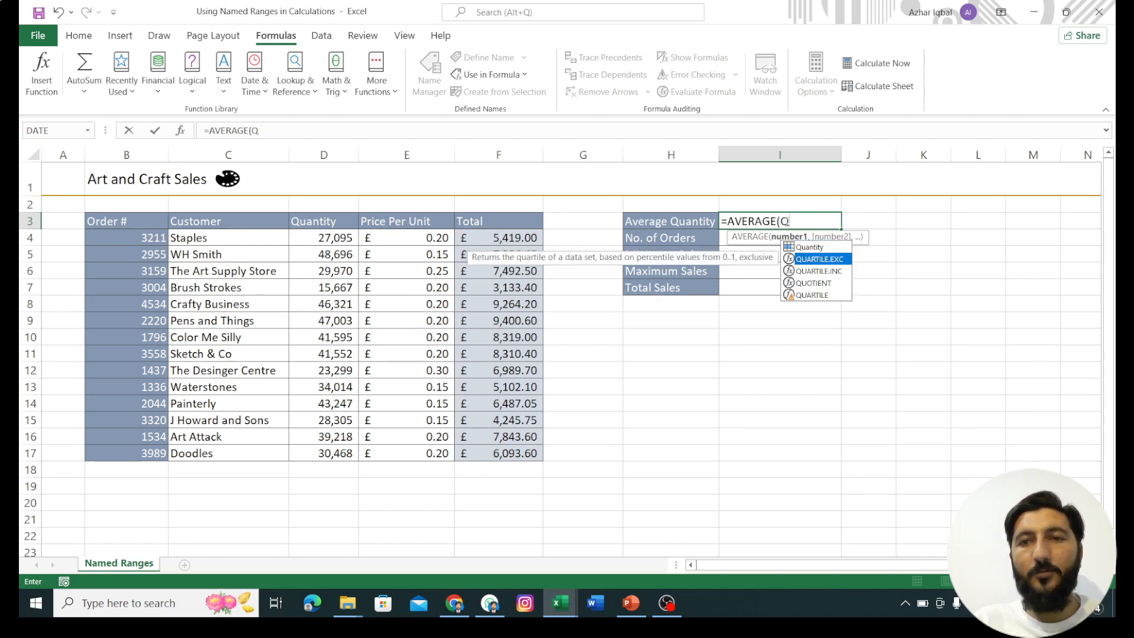
key(Tab)
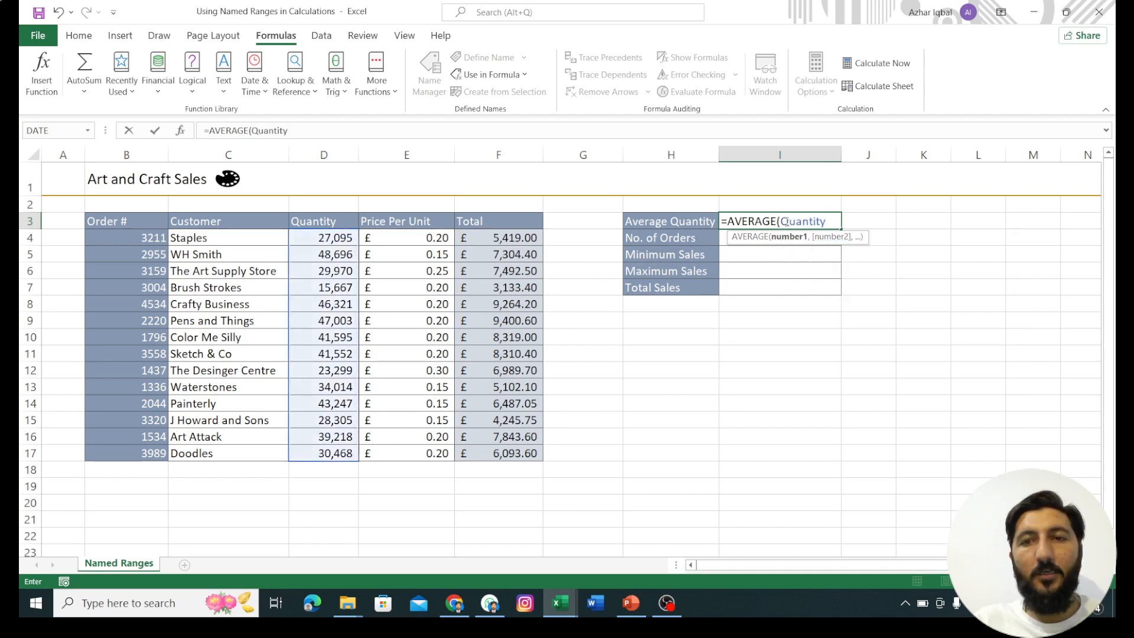
text())
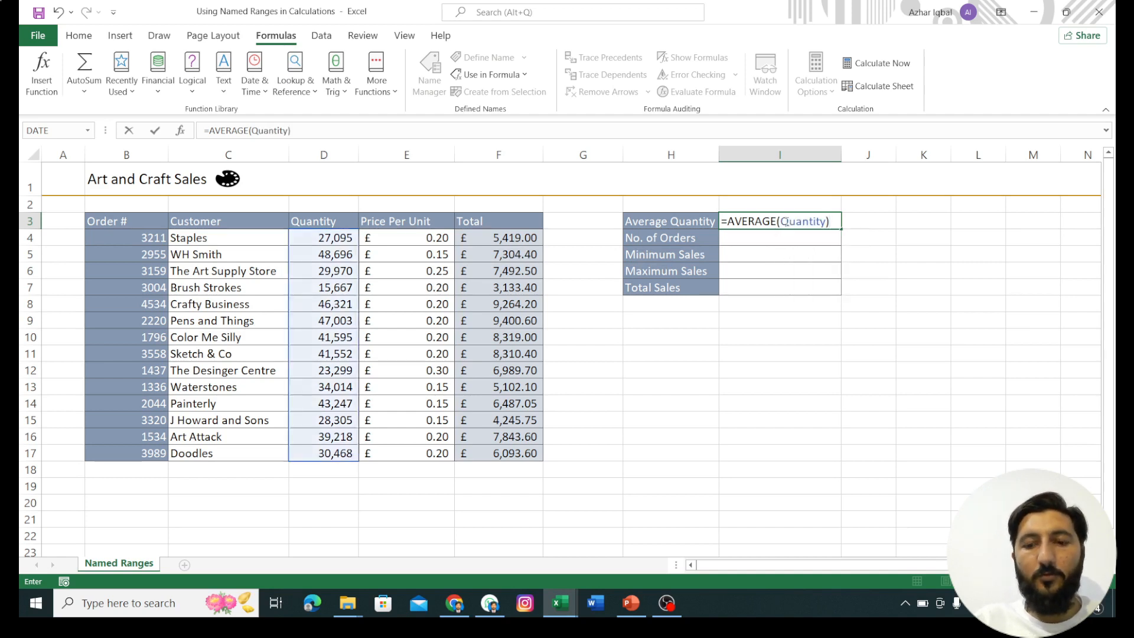
key(Return)
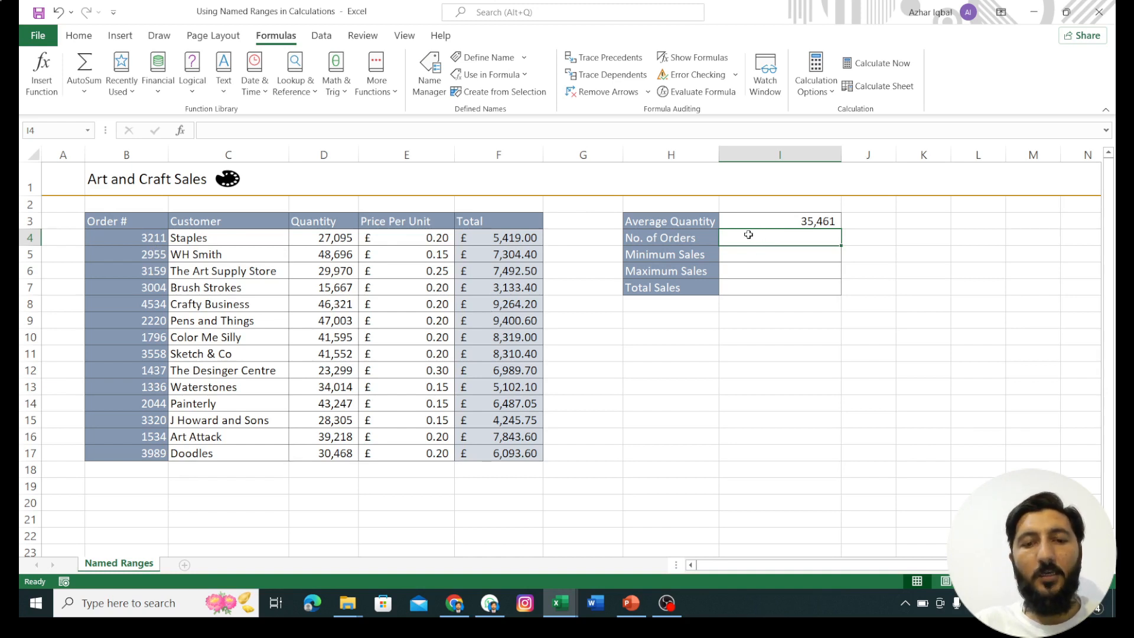
Step: Calculate the No. of Orders in I4 with =COUNT(Orders), using the named range
text(=C)
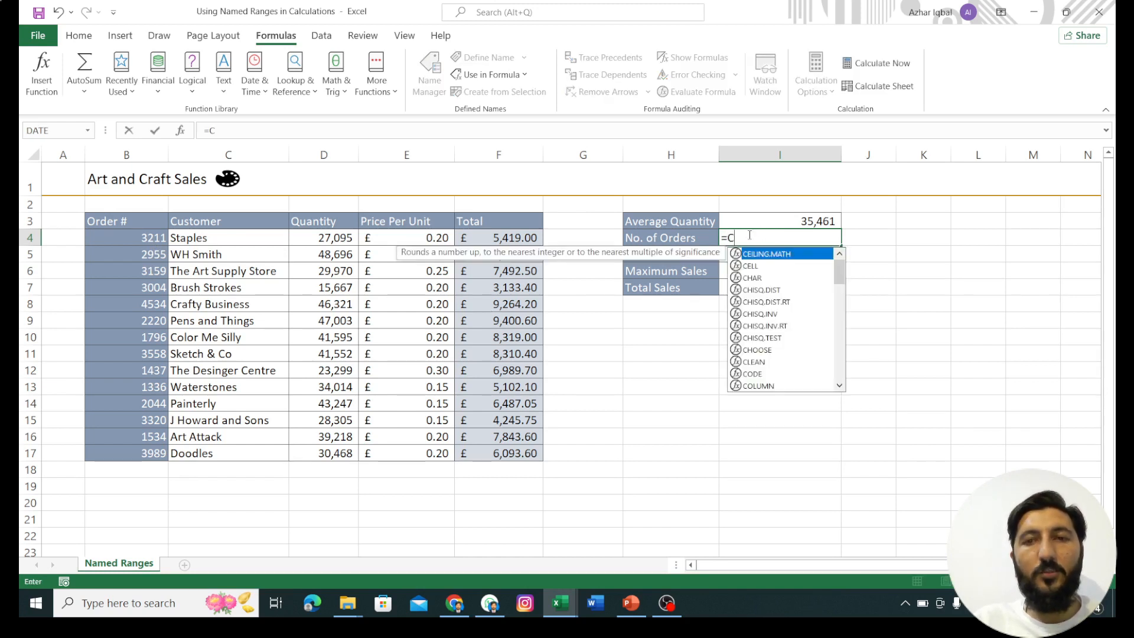
text(OUNT)
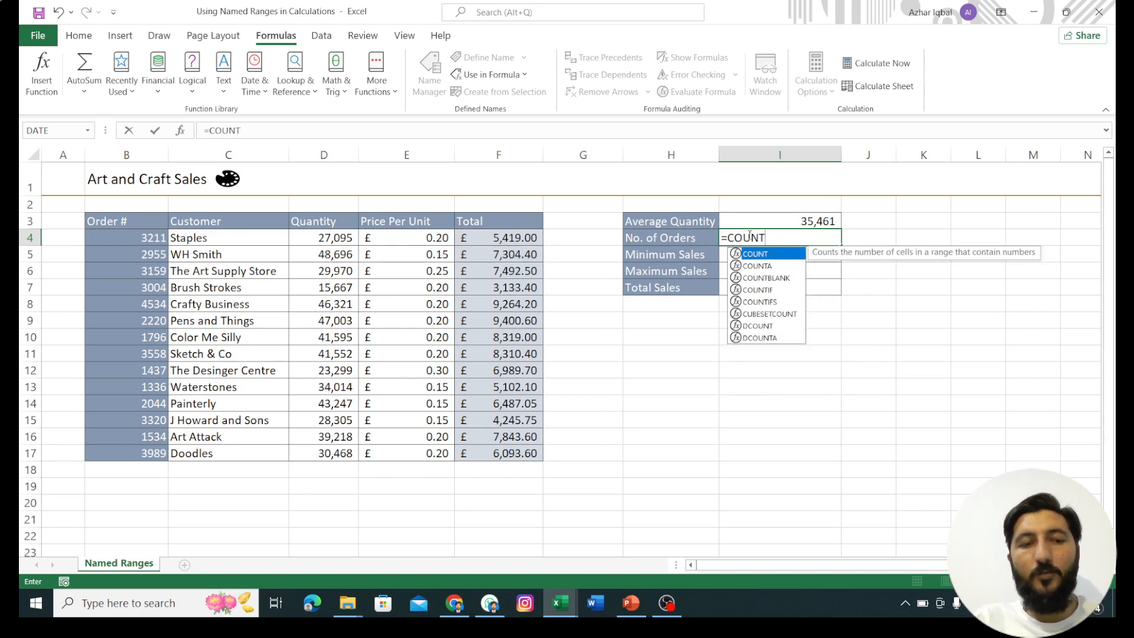
text(()
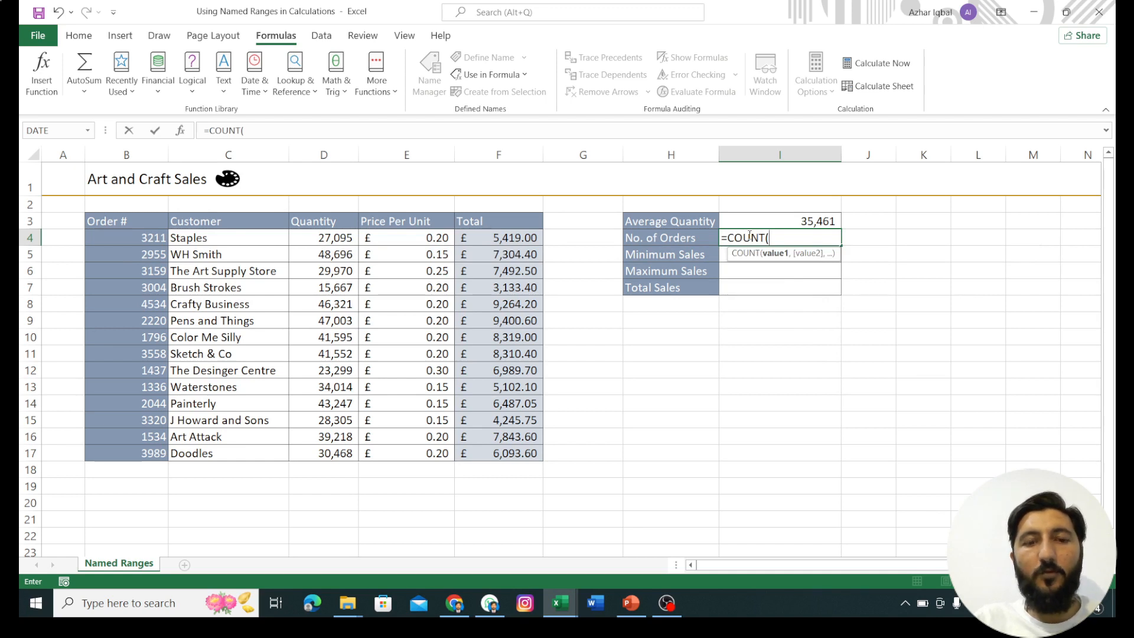
text())
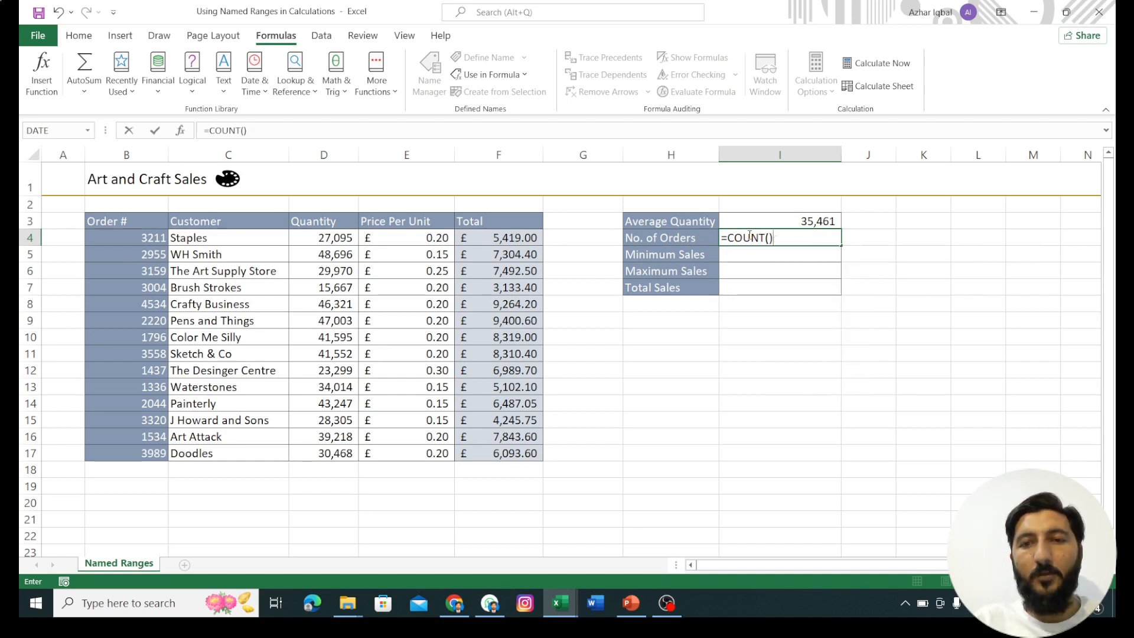
key(BackSpace)
text(OR)
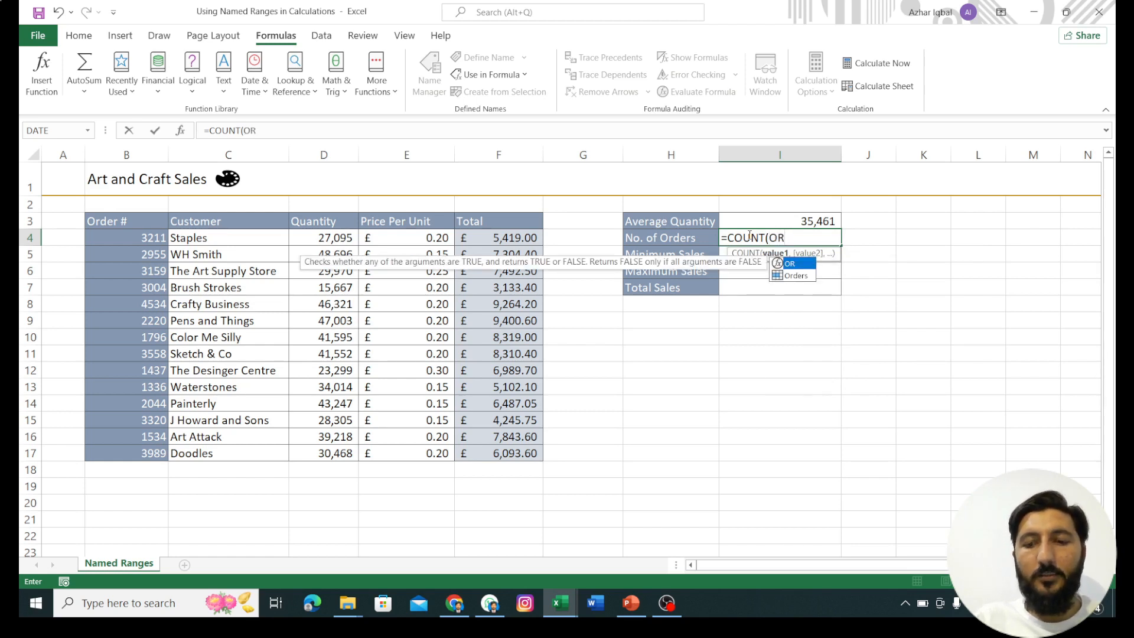
key(Down)
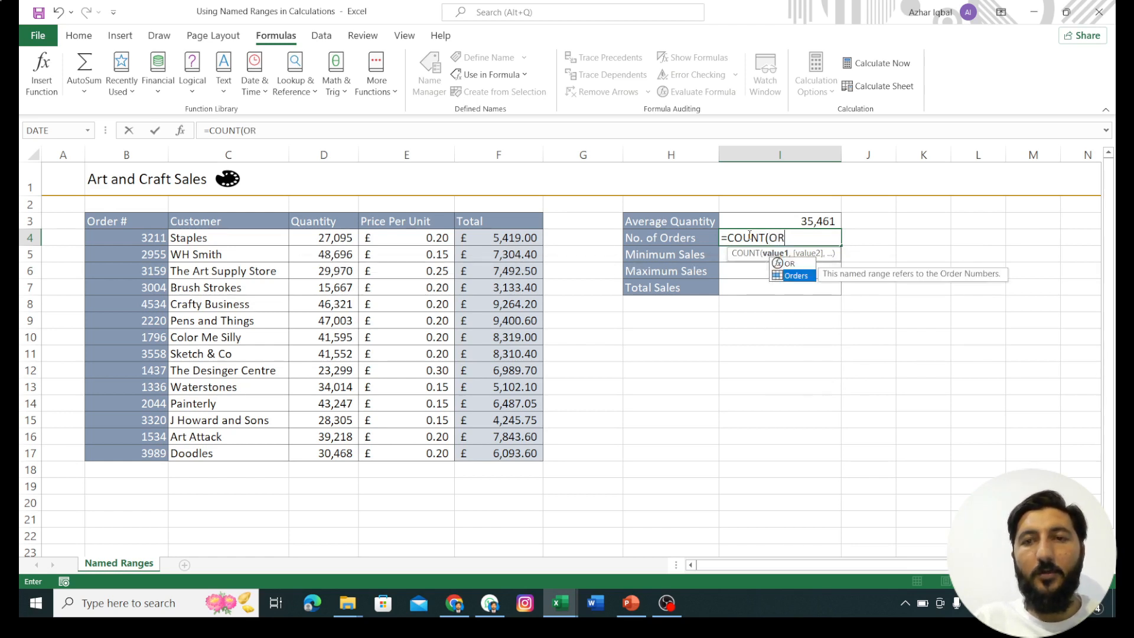
key(Tab)
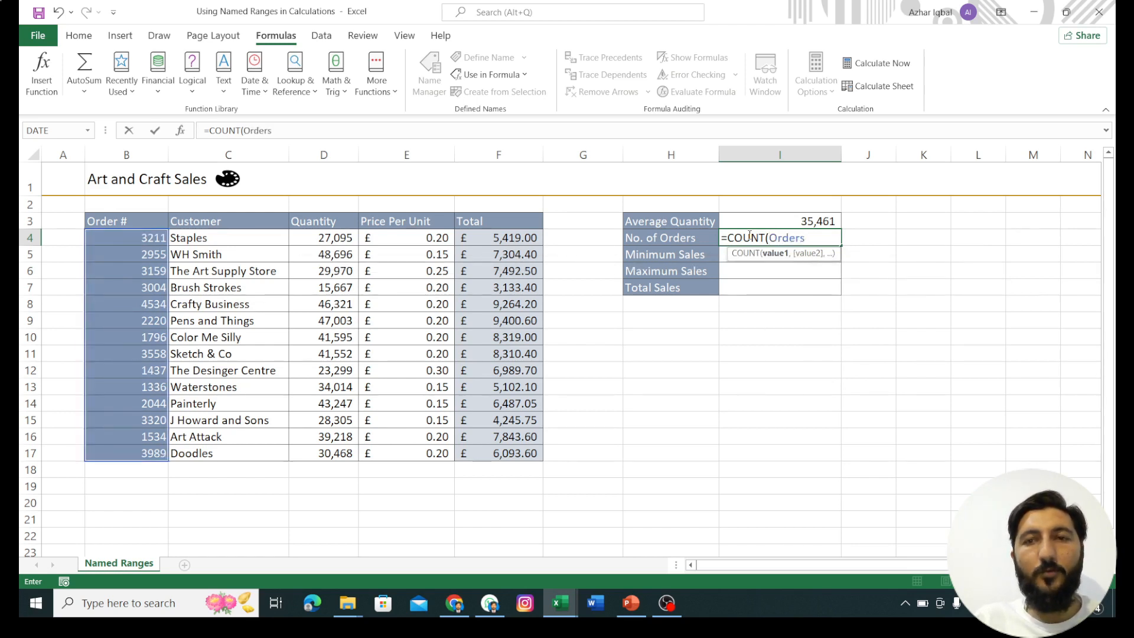
text())
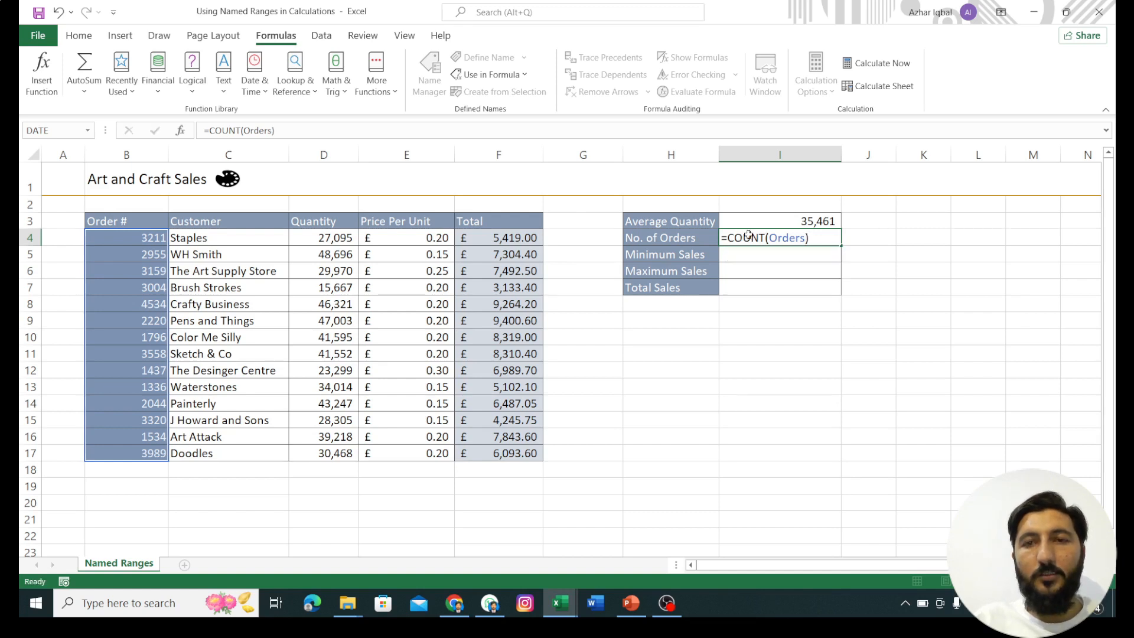
key(Return)
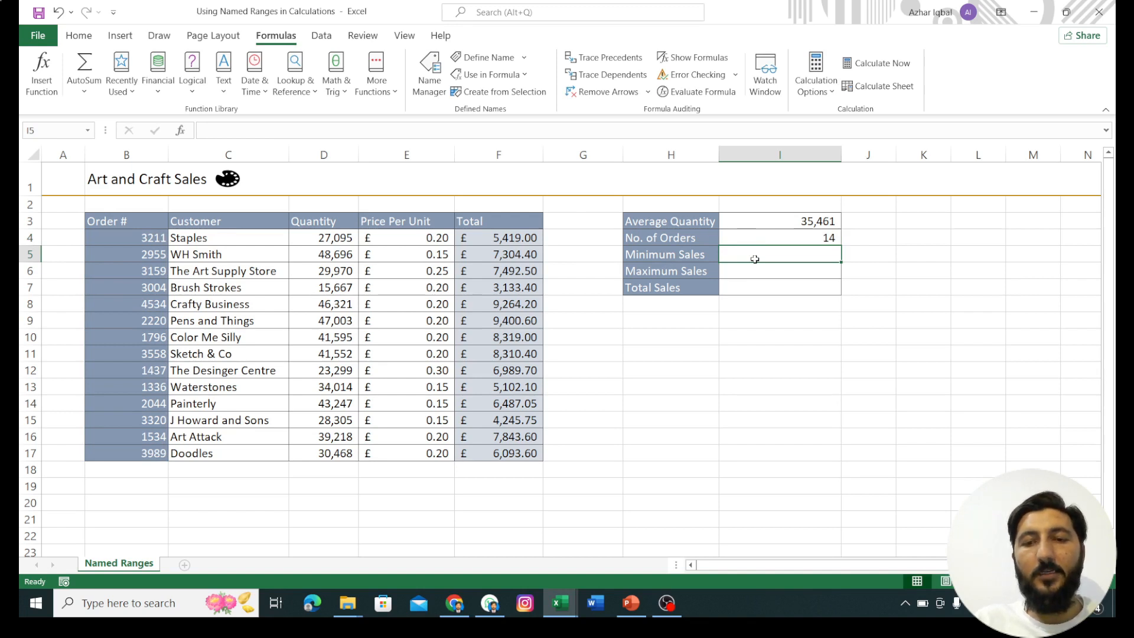
Step: Calculate the Minimum Sales in I5 with =MIN(Total), using the named range
text(=)
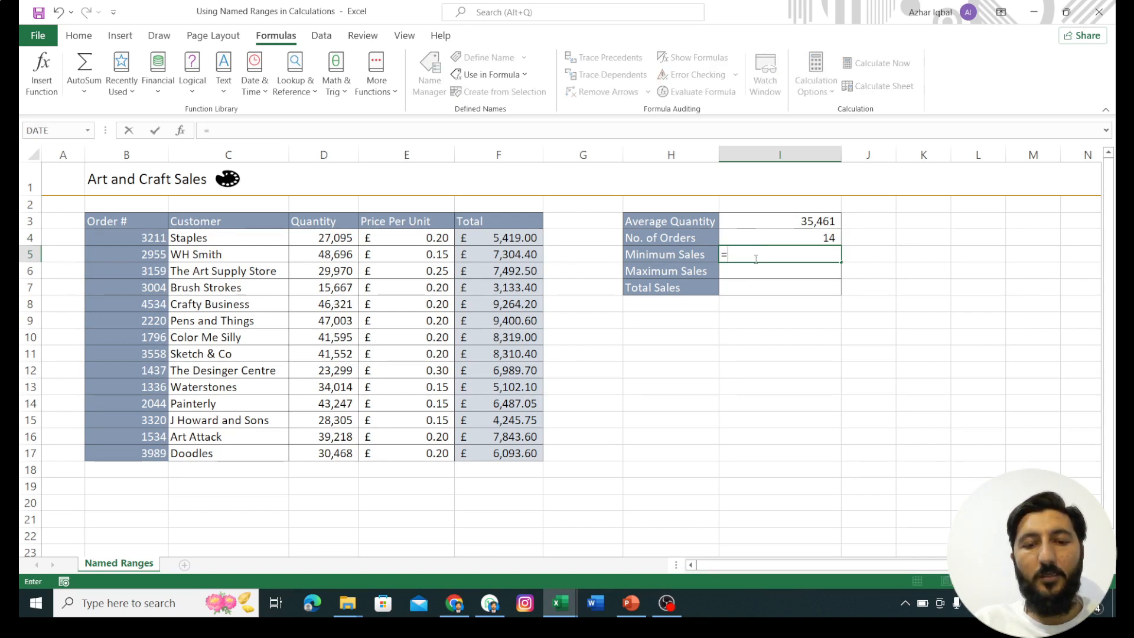
text(MIN)
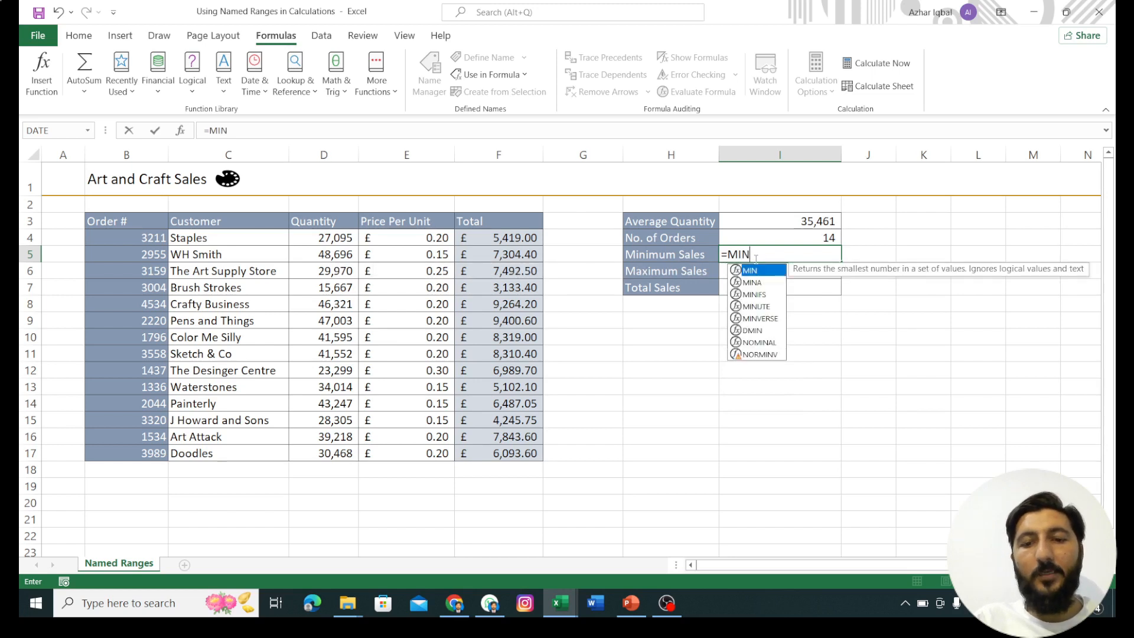
text(()
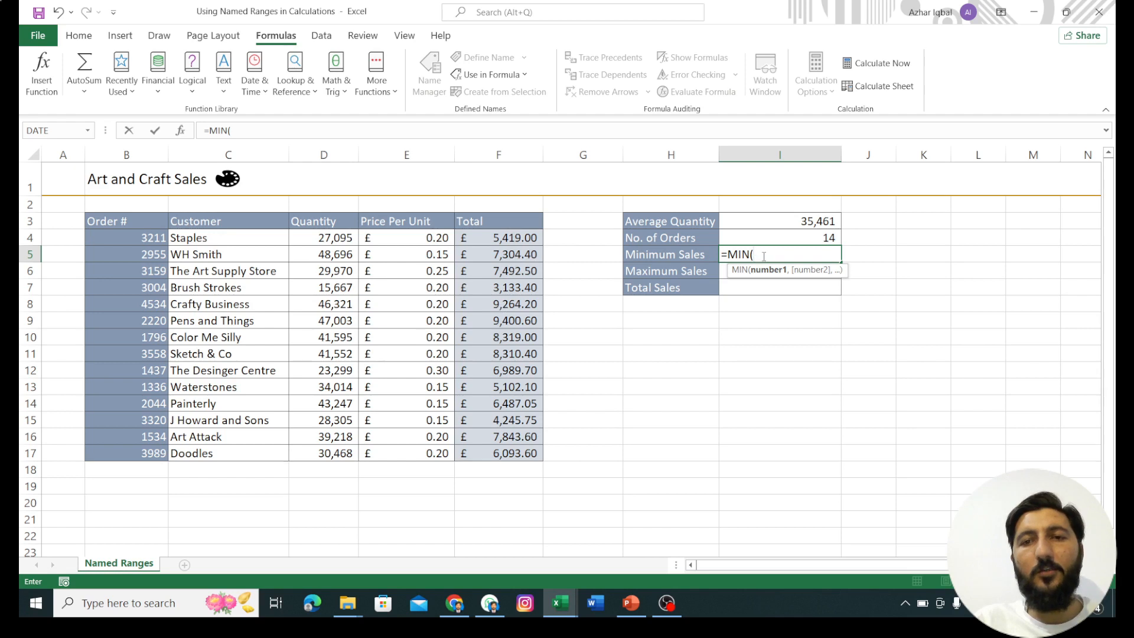
text(To)
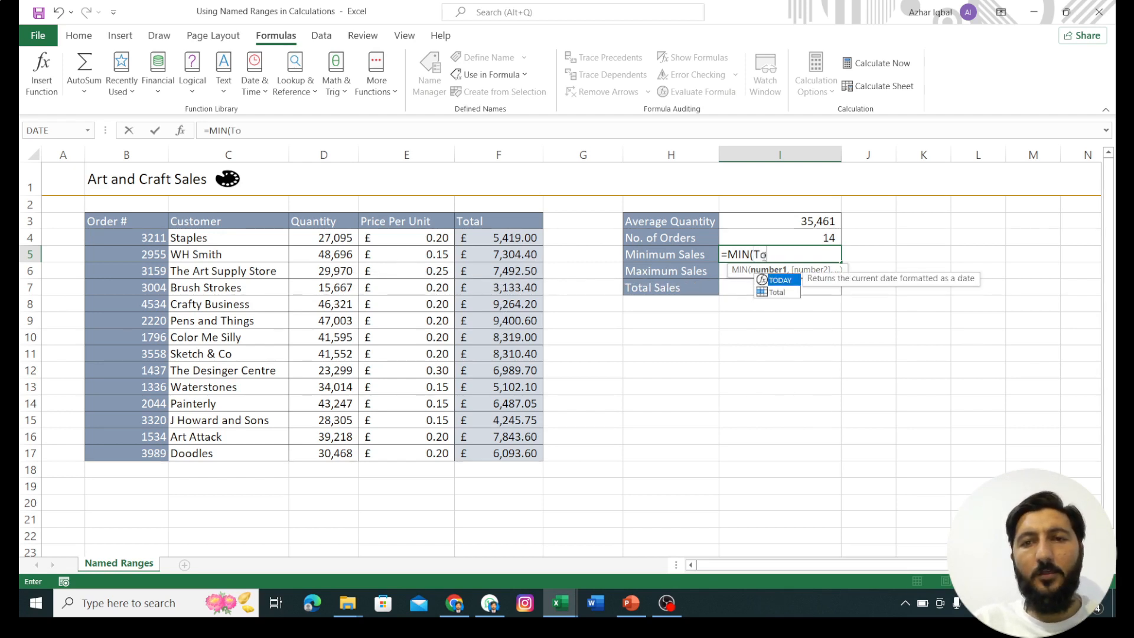
click(777, 293)
double_click(777, 294)
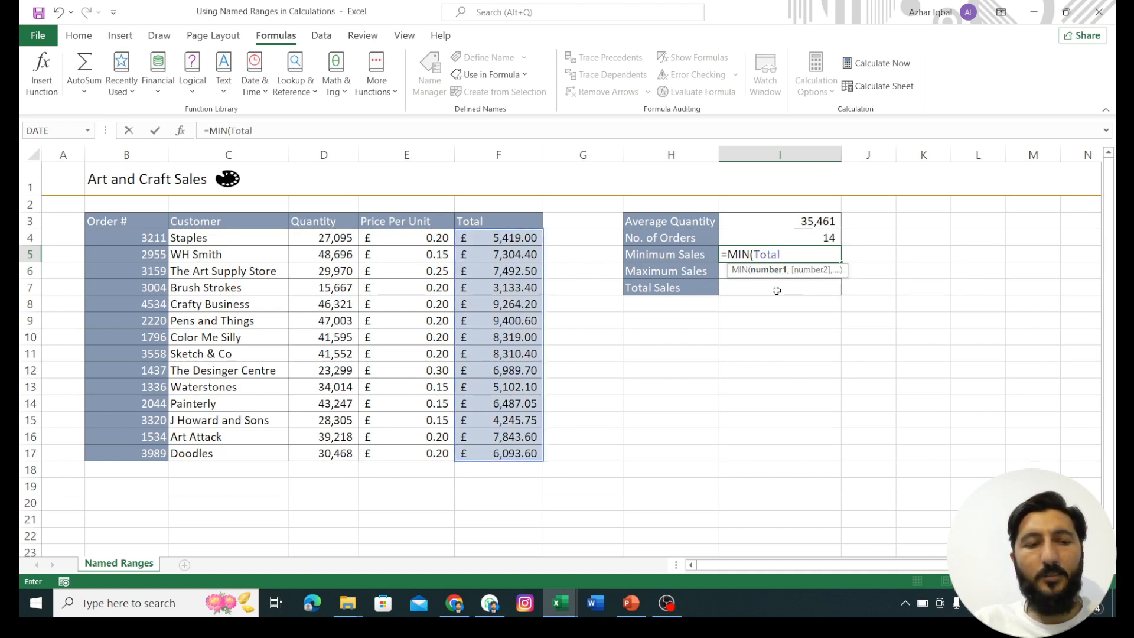
text())
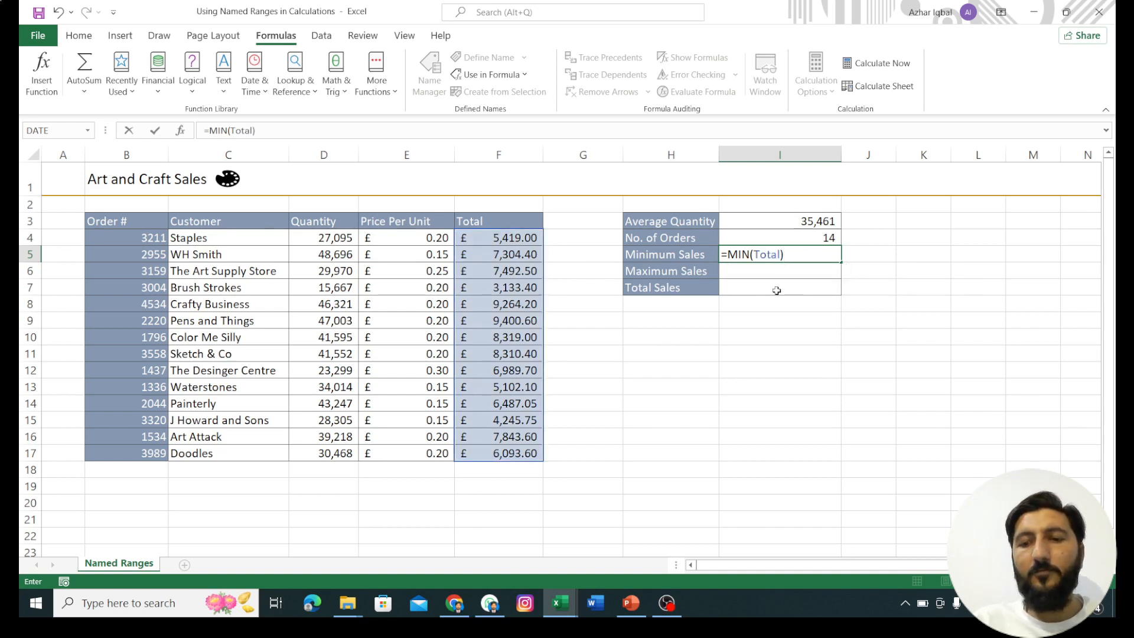
key(Return)
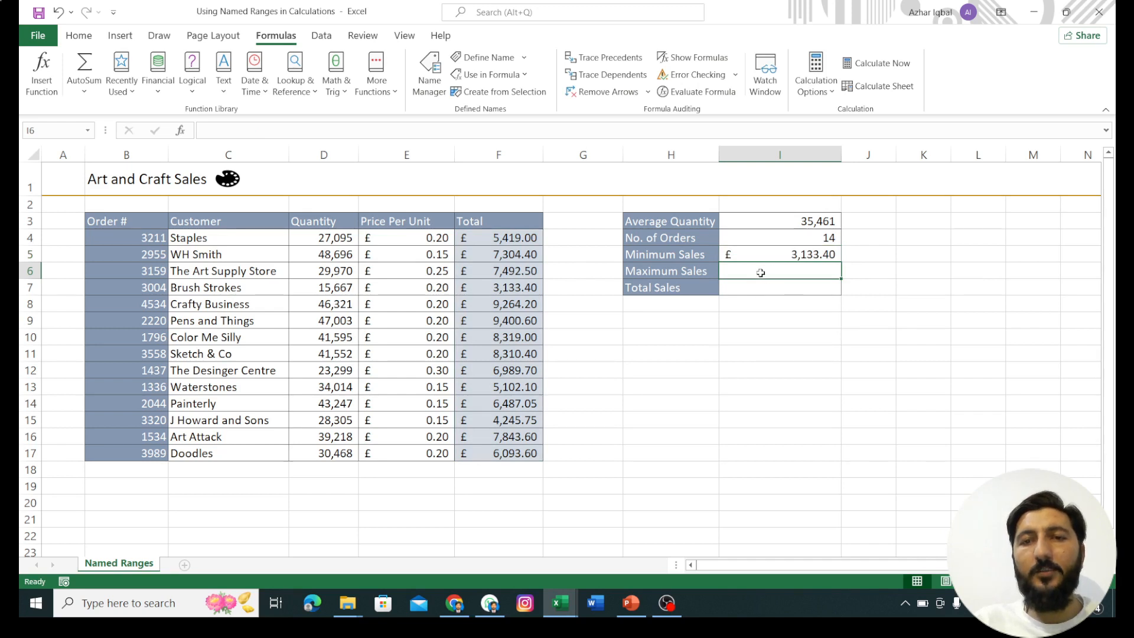
Step: Calculate the Maximum Sales in I6 with =MAX(Total), using the named range
text(=)
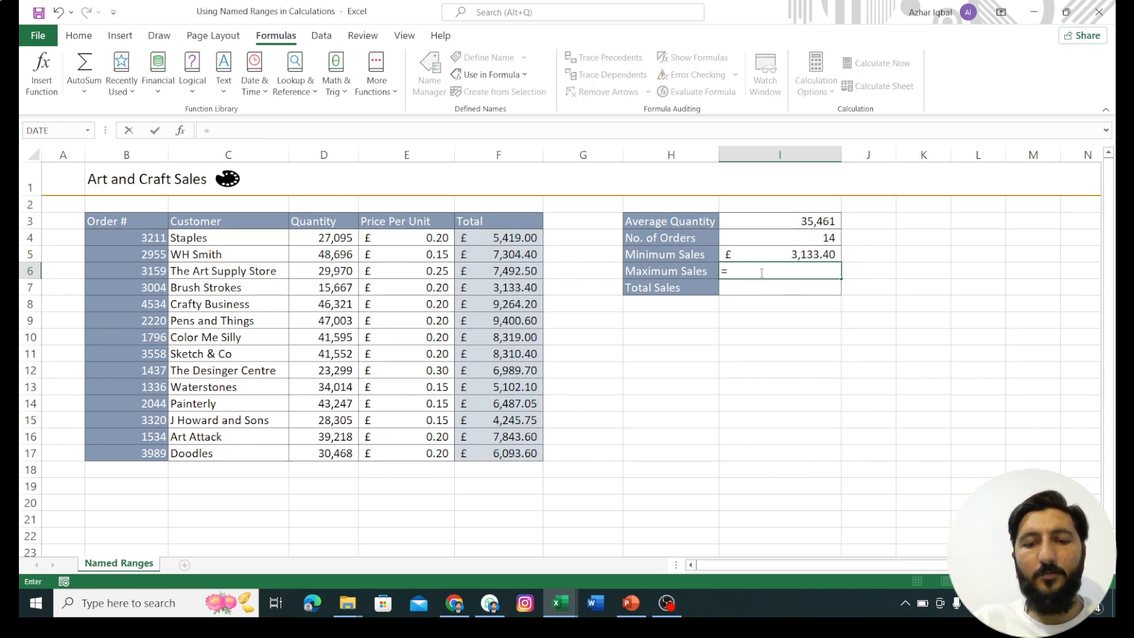
text(MAX)
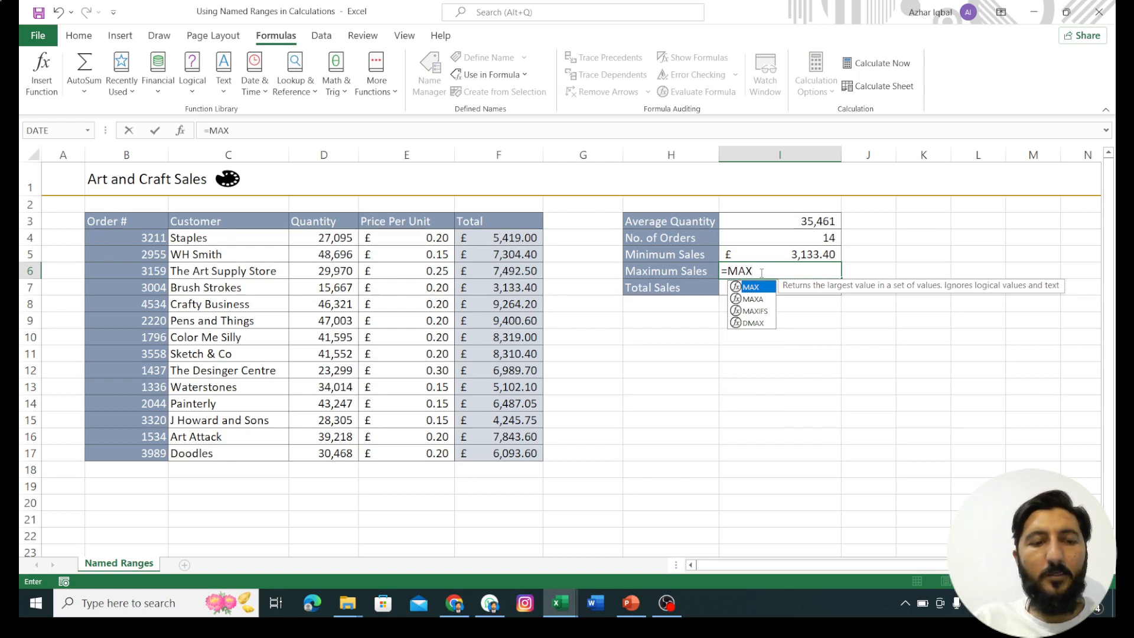
text(()
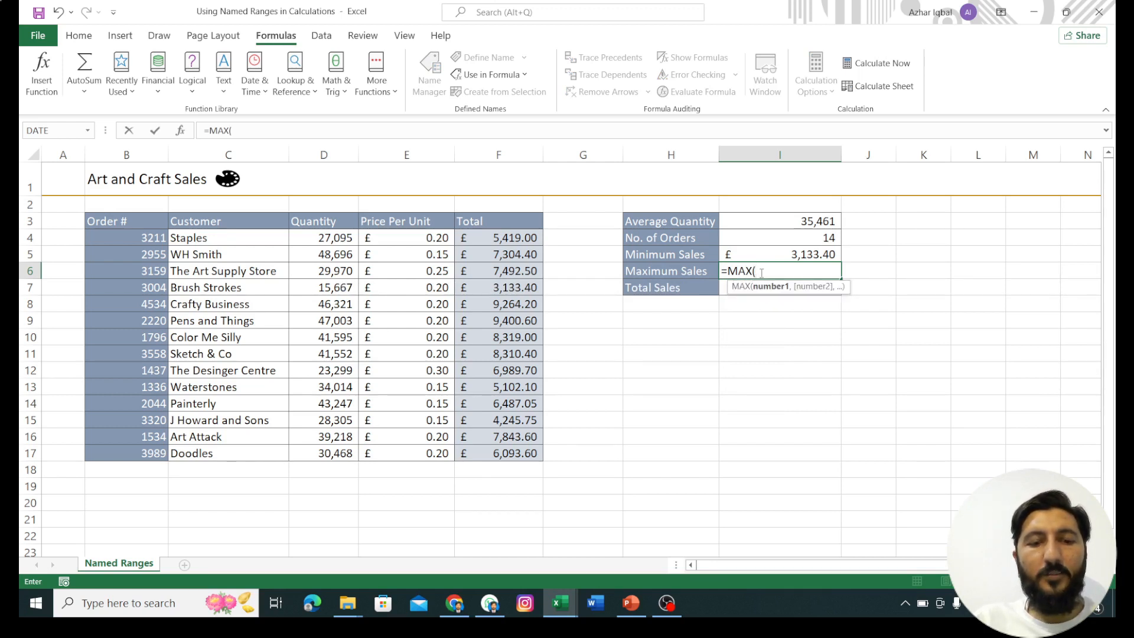
text(T)
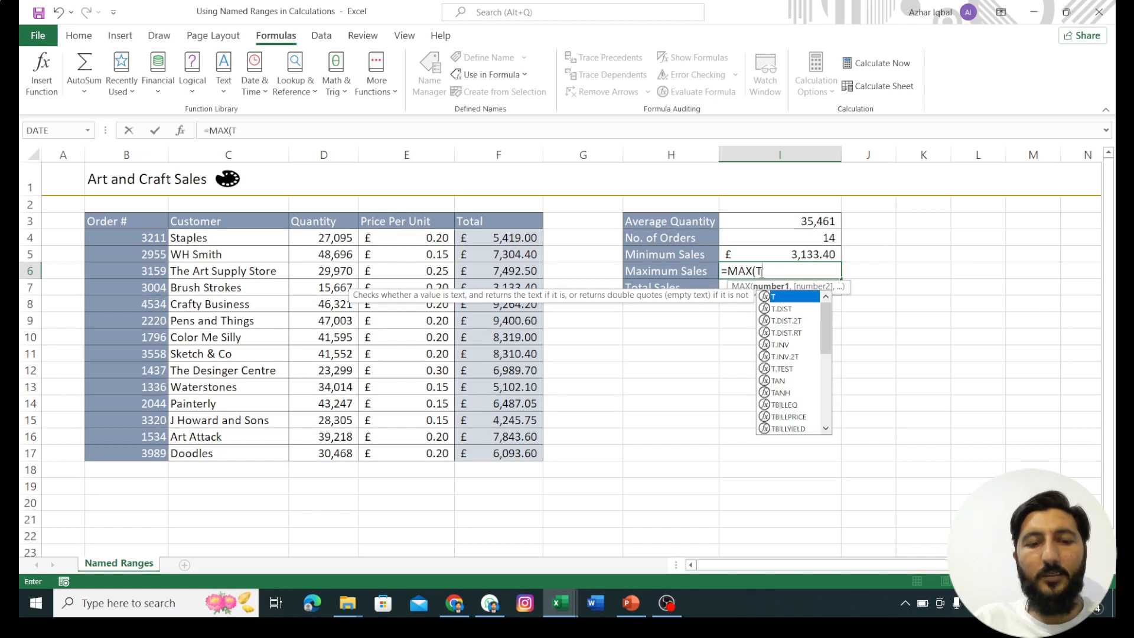
text(o)
key(Down)
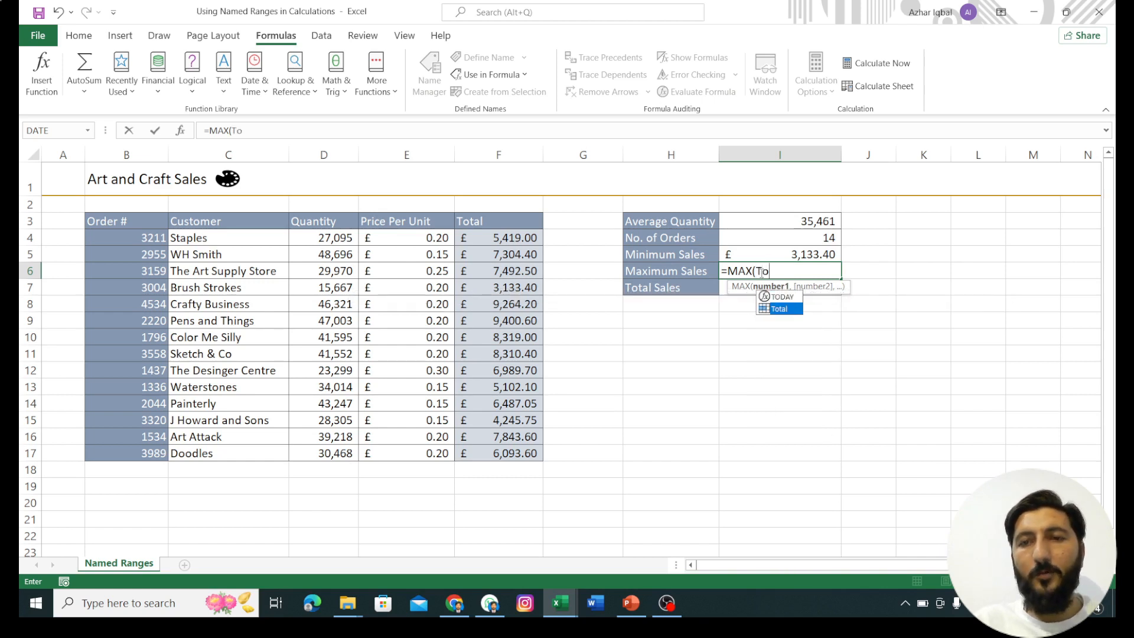
key(Tab)
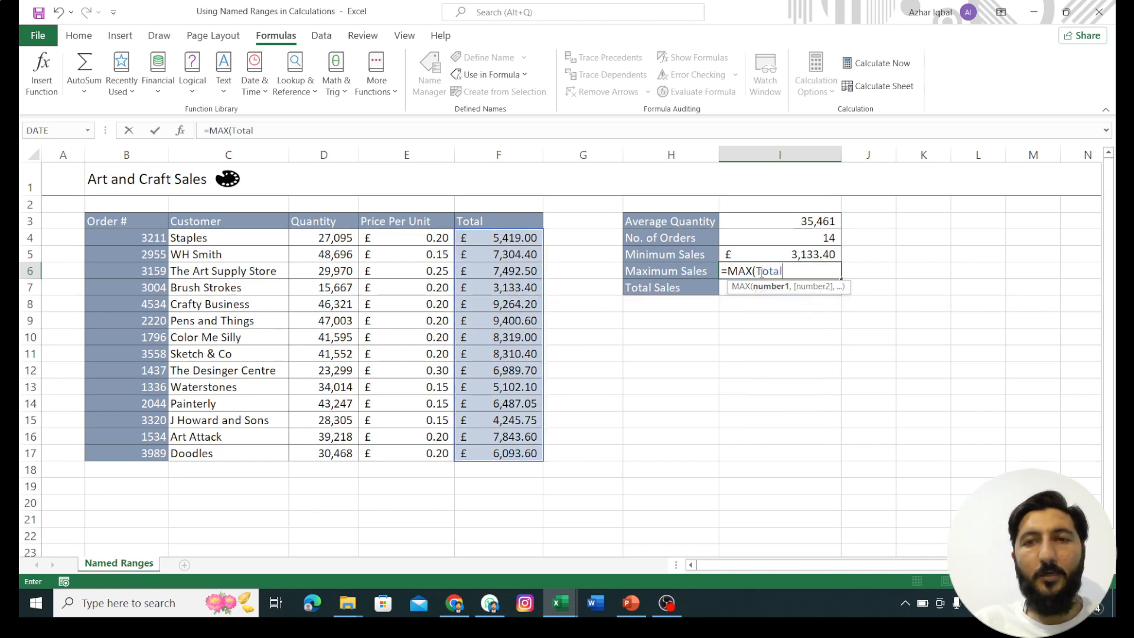
text())
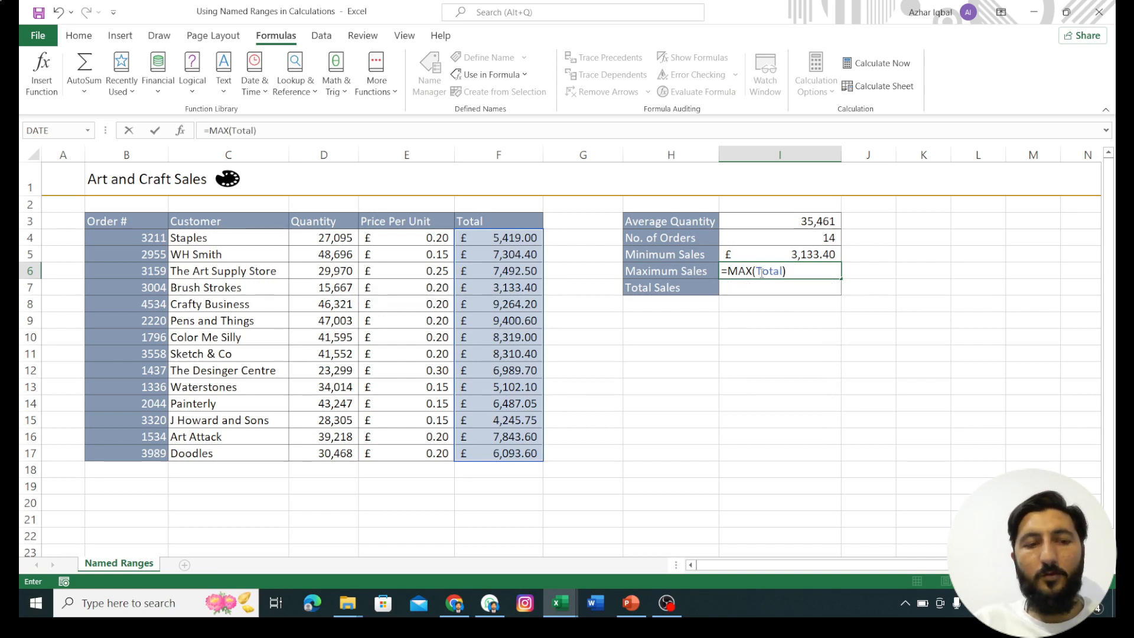
key(Return)
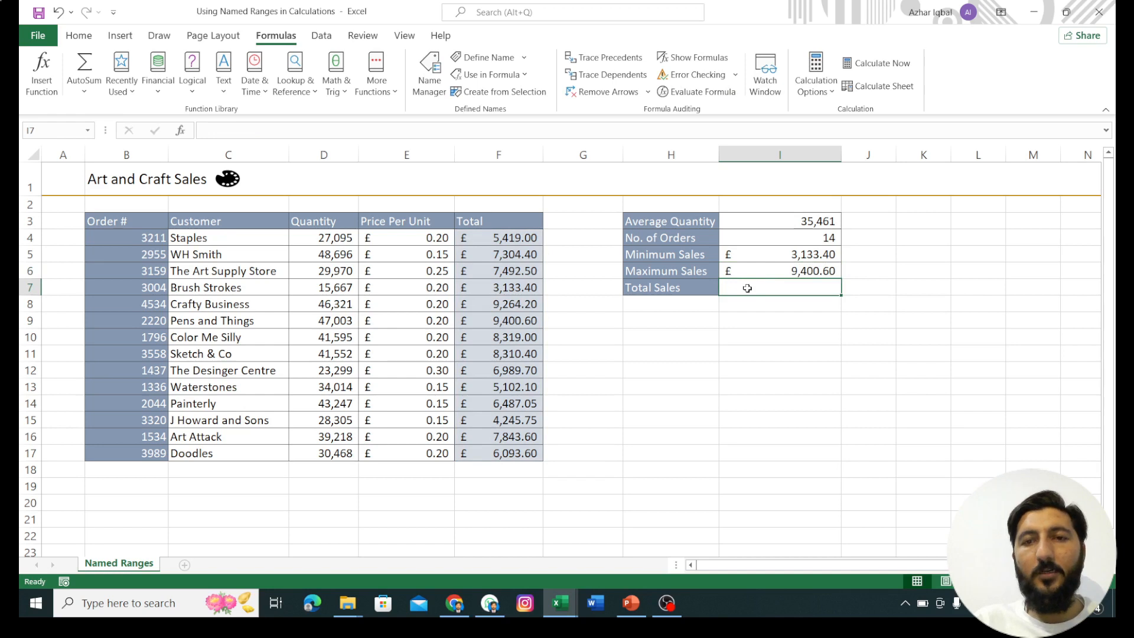
Step: Calculate the Total Sales in I7 with =SUM(Total), using the named range
text(=)
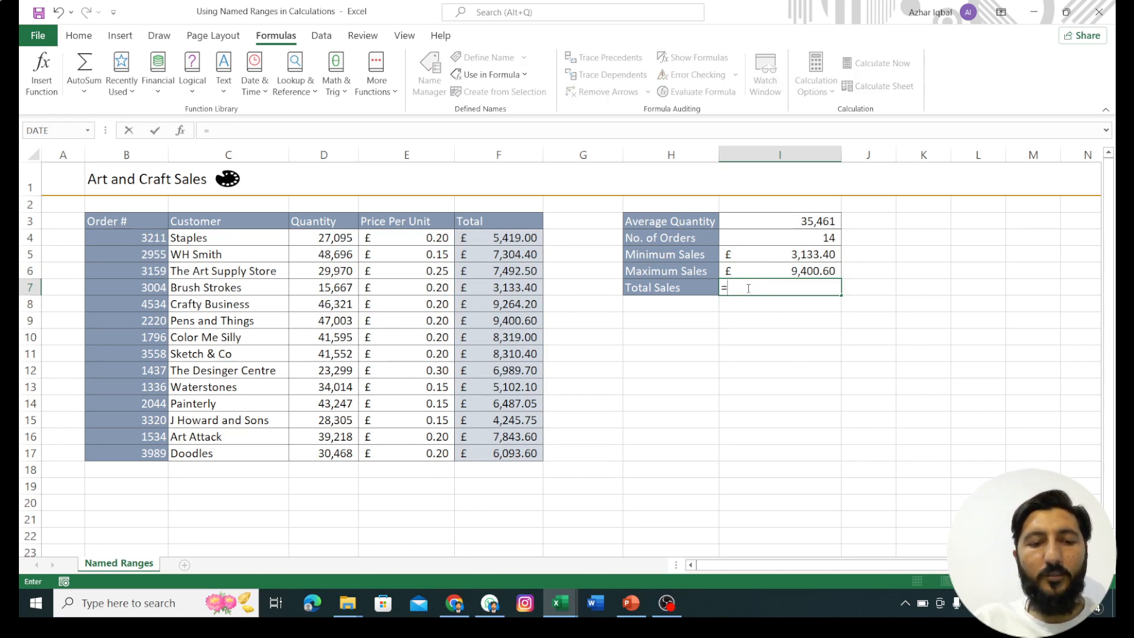
text(SUM)
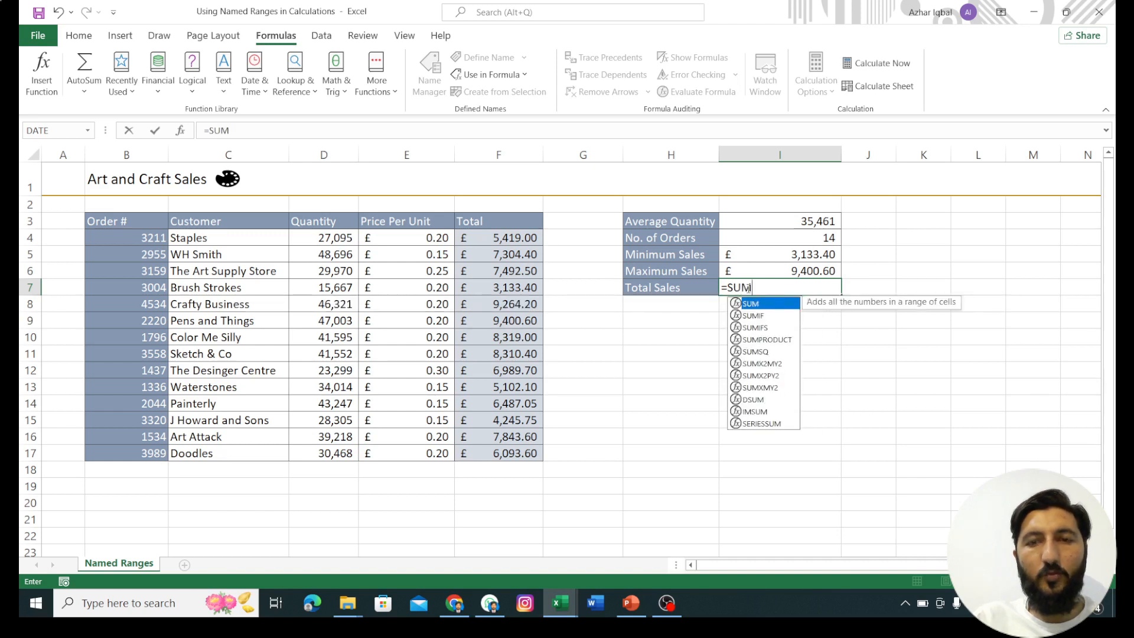
text(()
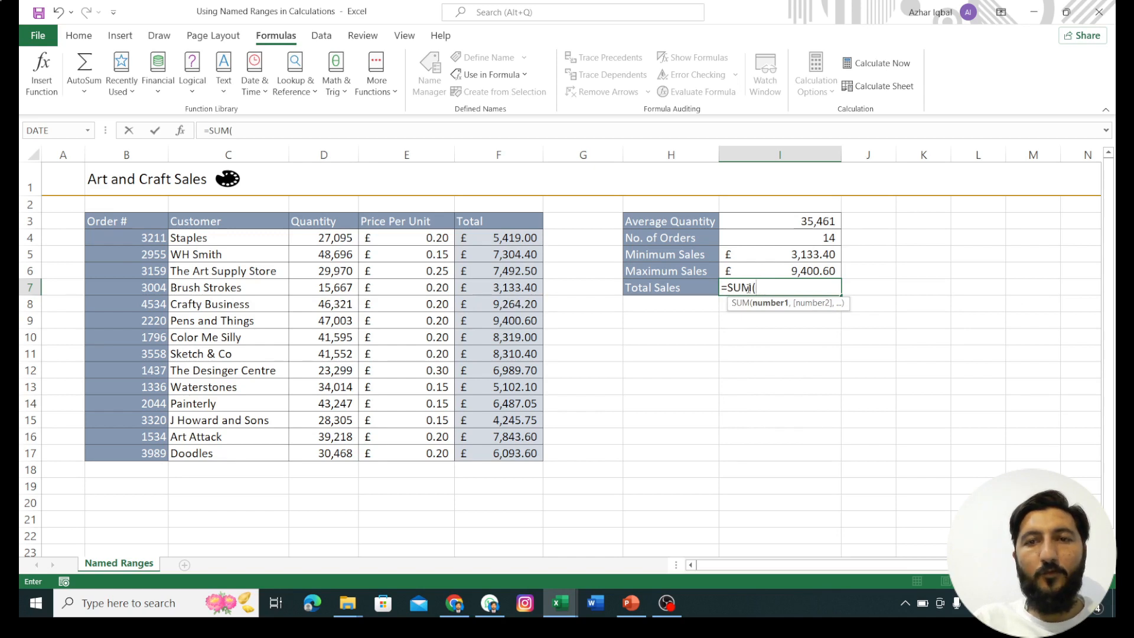
text(tot)
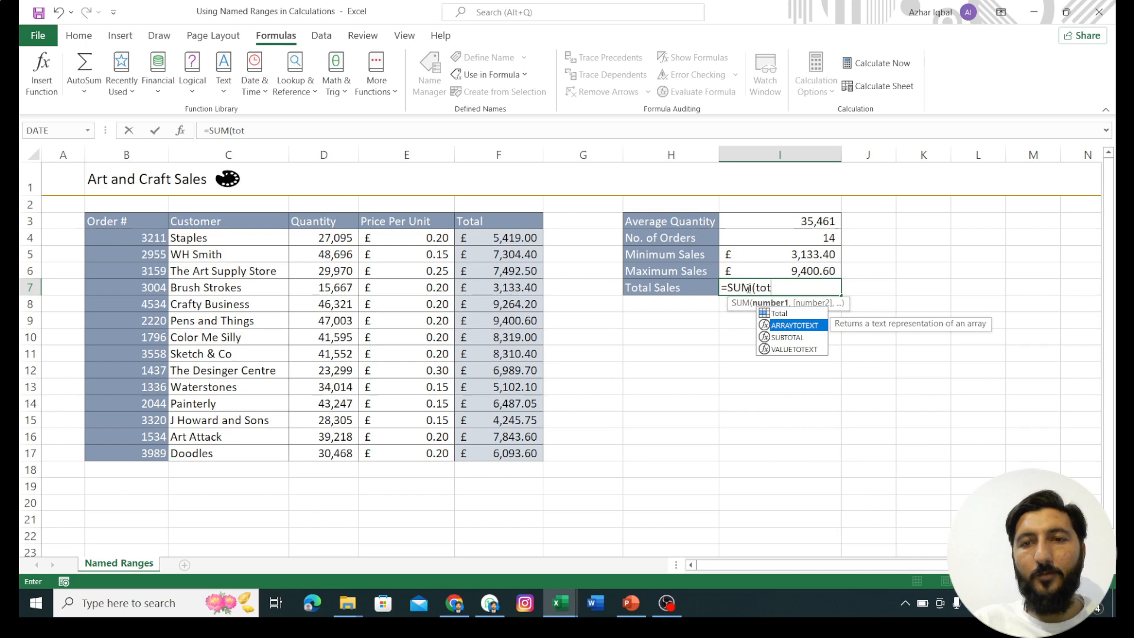
key(Up)
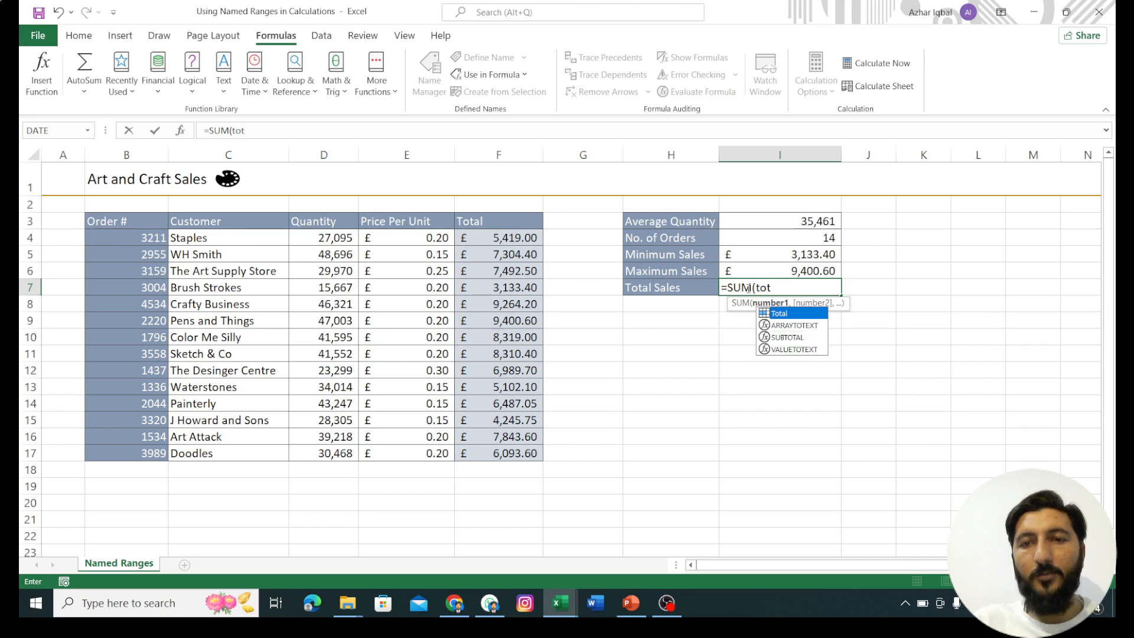
key(Tab)
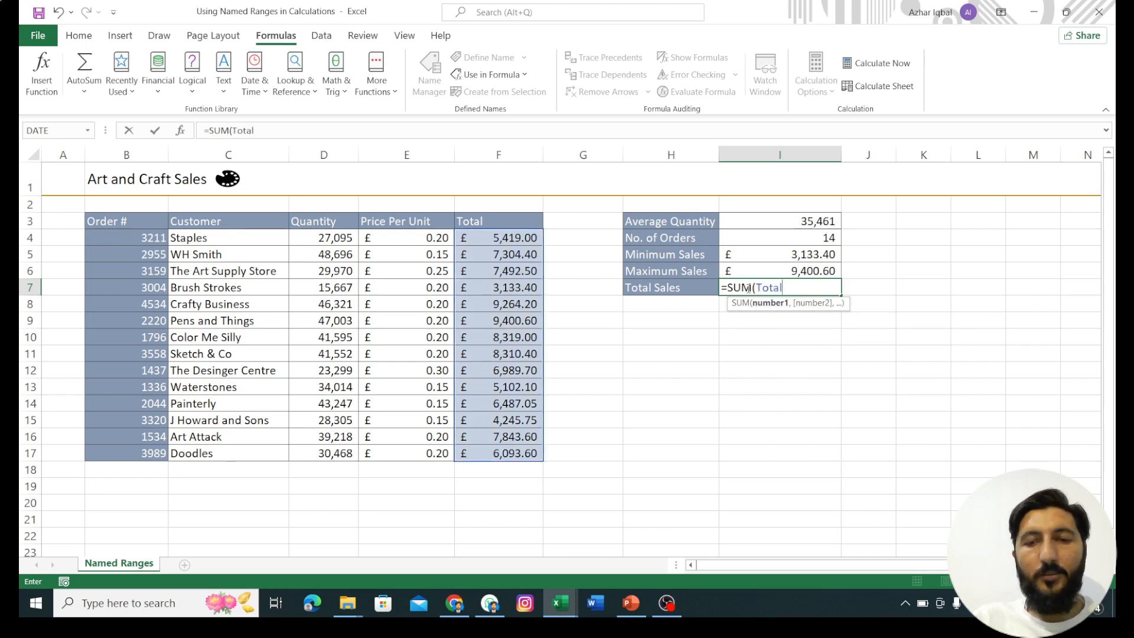
text())
key(Return)
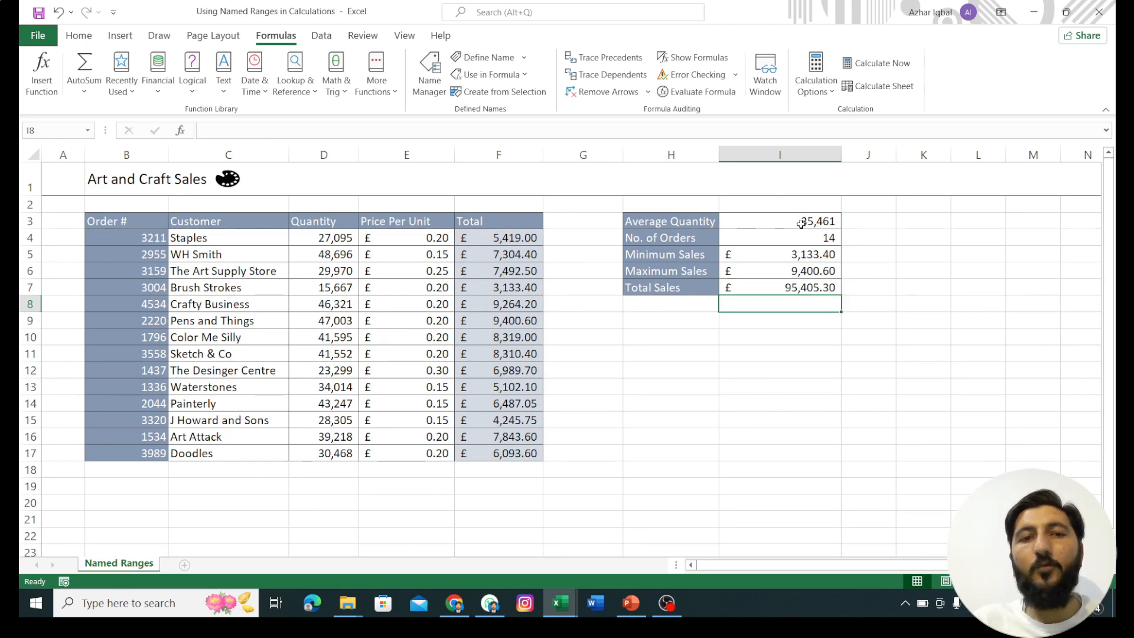
Step: Review the named-range formulas in I4, I3 and I6, and check the list of names defined in the workbook
click(563, 235)
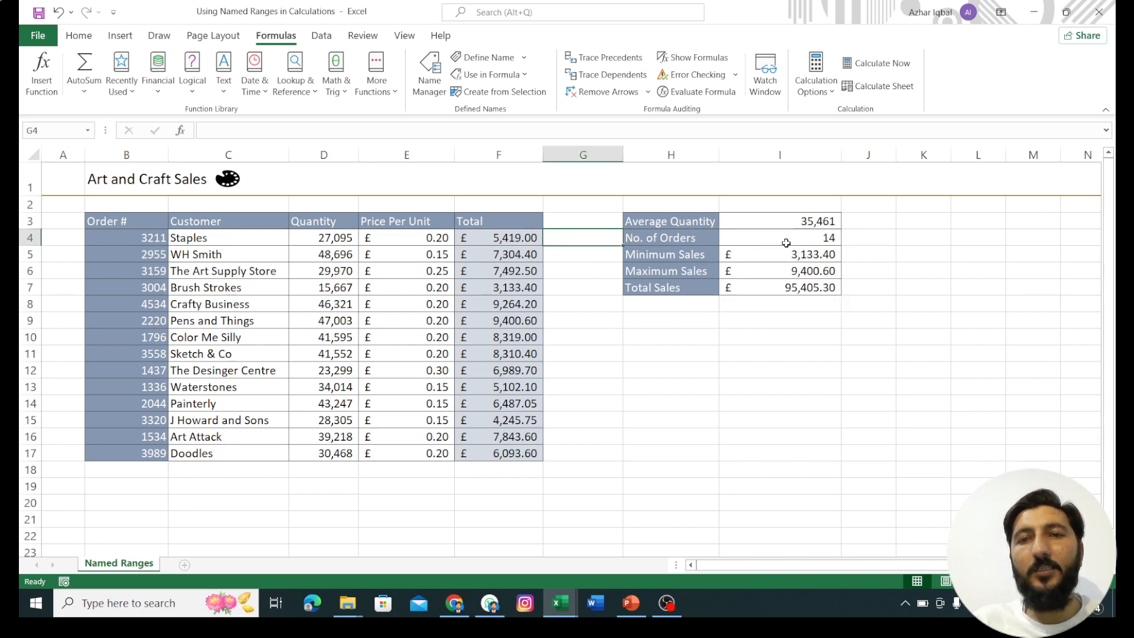
click(786, 242)
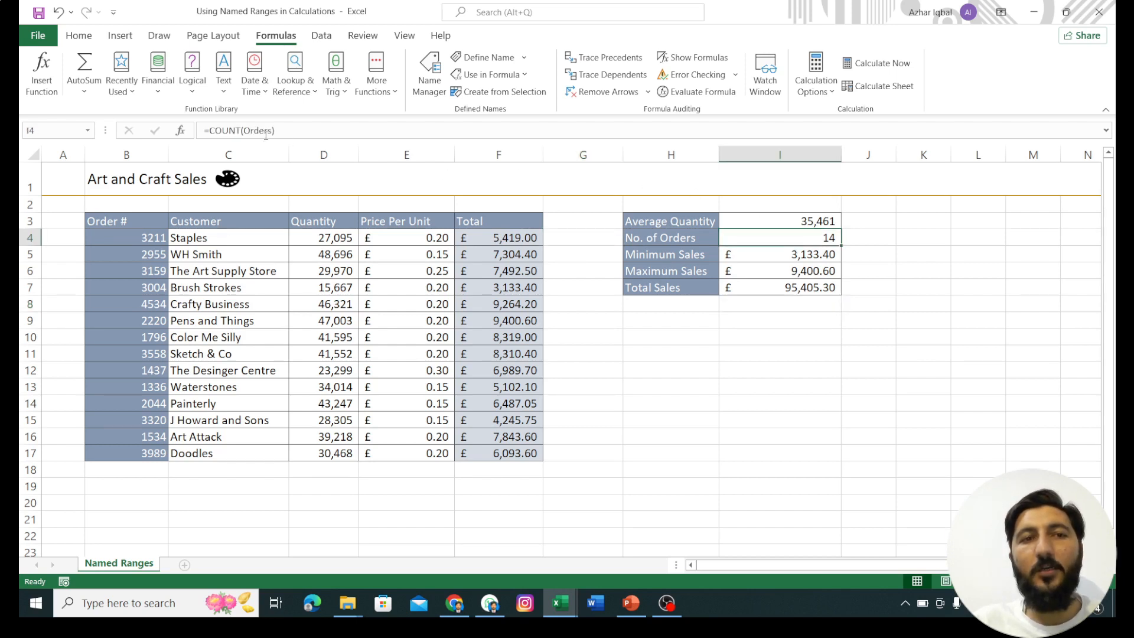
click(773, 221)
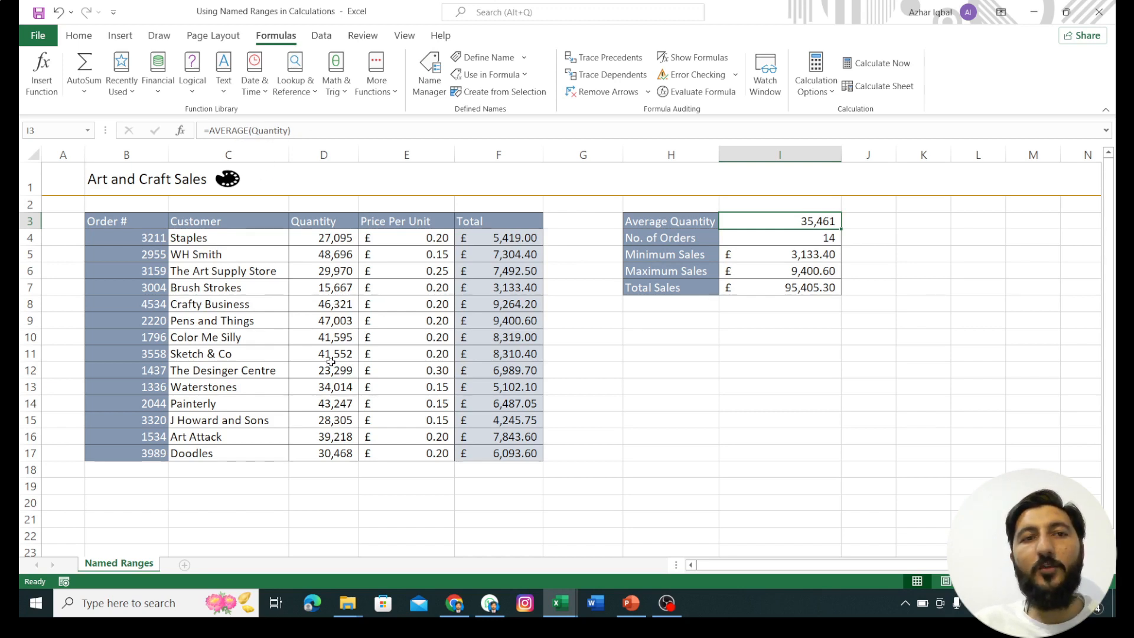
click(777, 271)
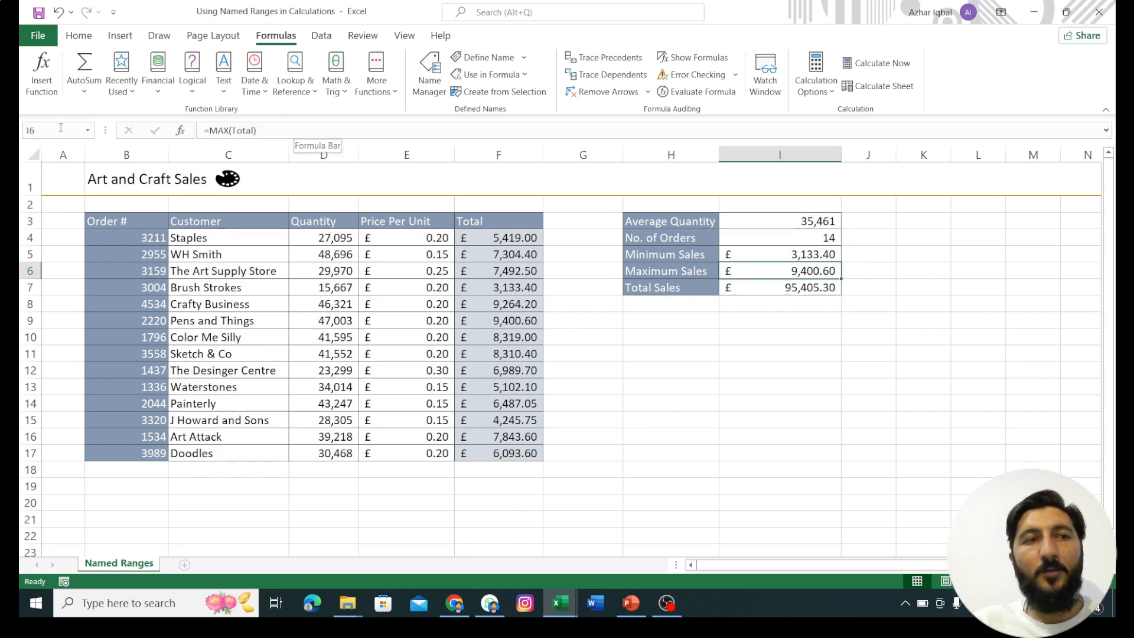
click(89, 131)
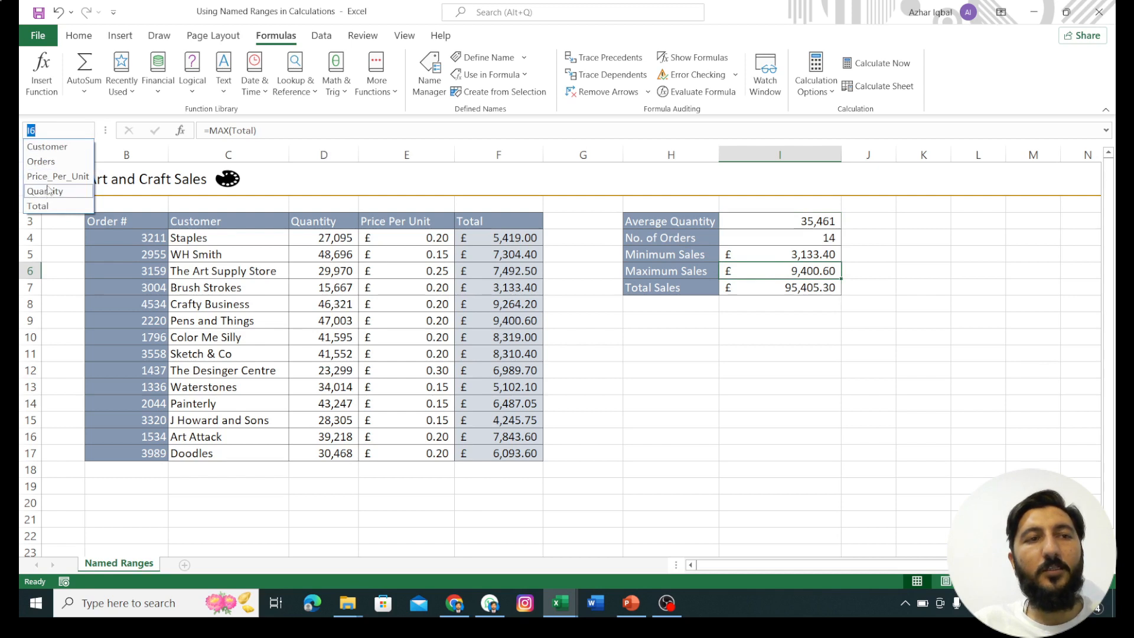
click(771, 276)
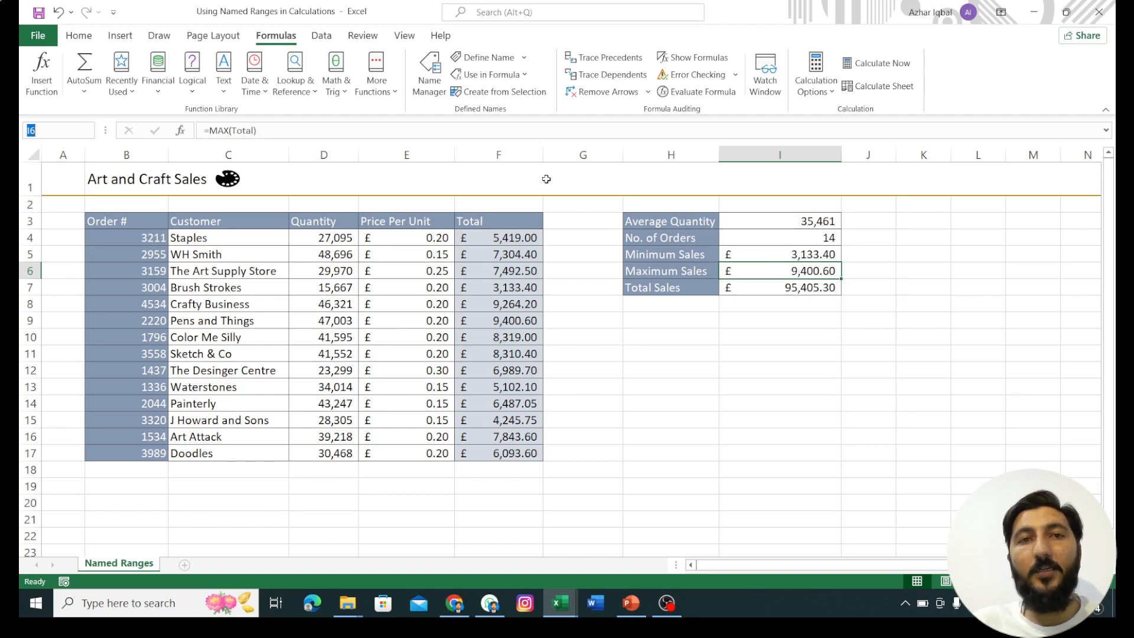
Step: Delete the Total named range from the workbook's defined names and return to the sheet
click(423, 81)
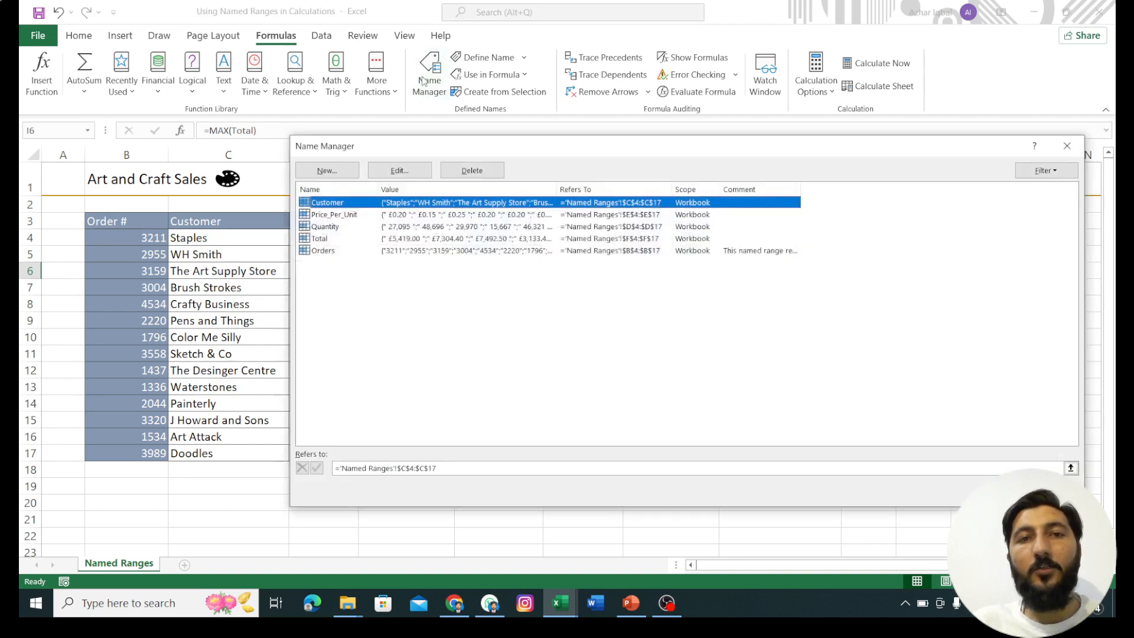
click(328, 238)
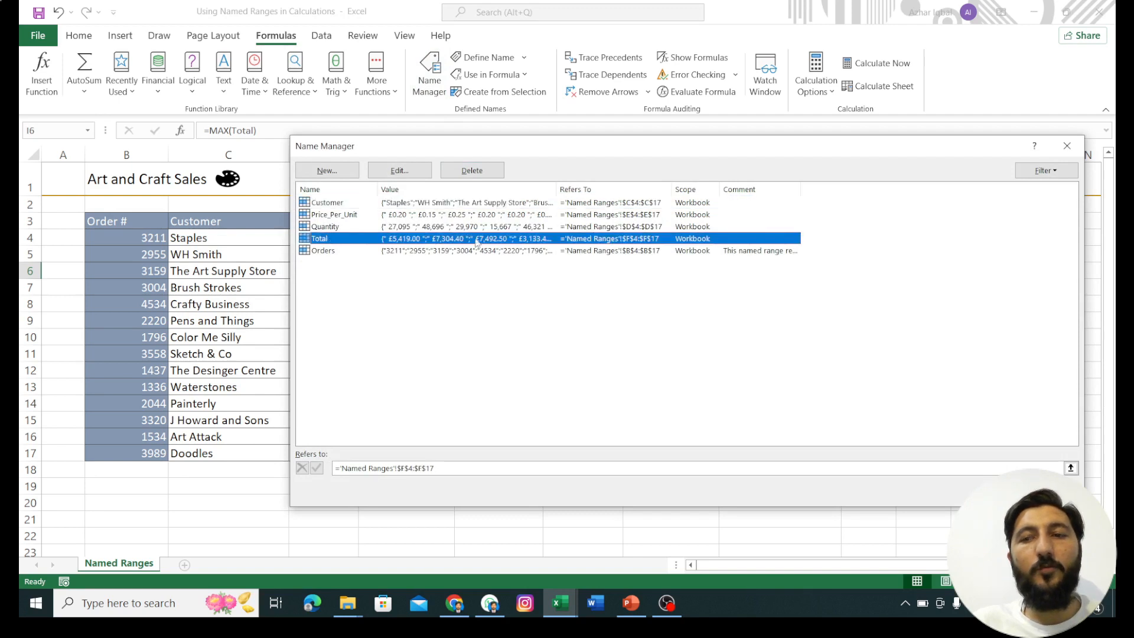
click(480, 175)
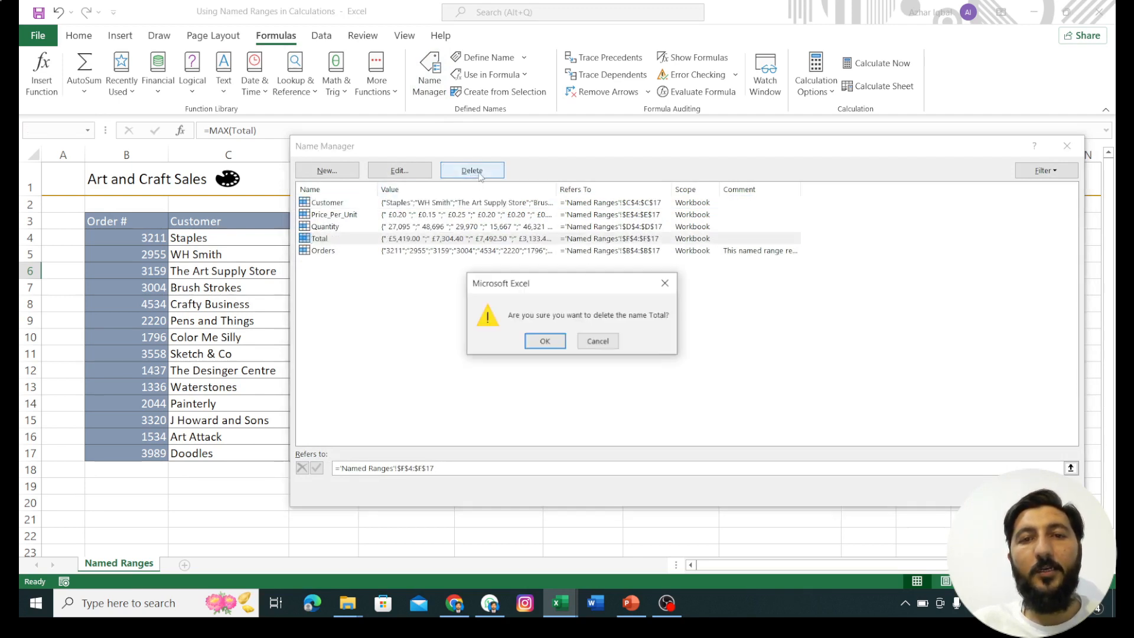
click(544, 342)
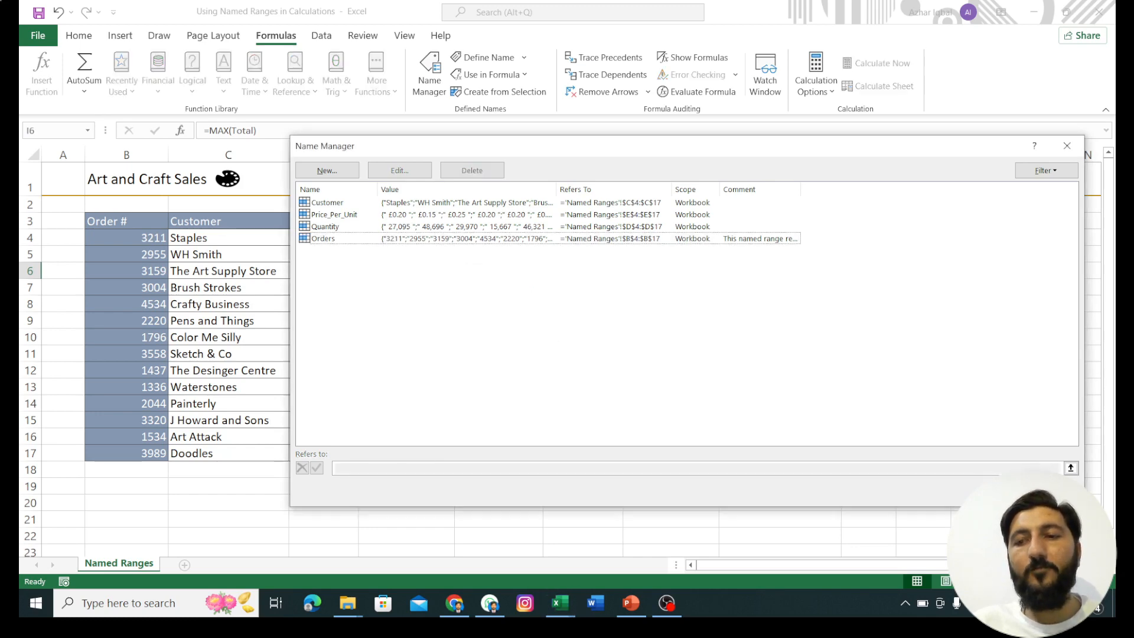
click(1046, 492)
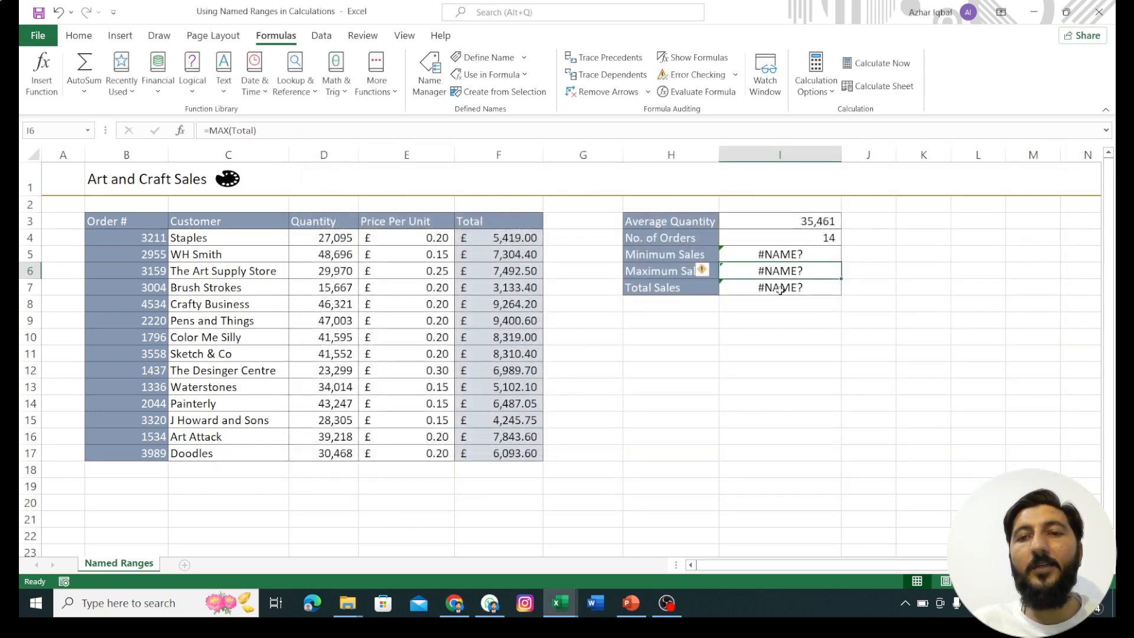
Step: Inspect the Minimum Sales formula in I5 without changing it, and check which names remain defined in the workbook
click(754, 256)
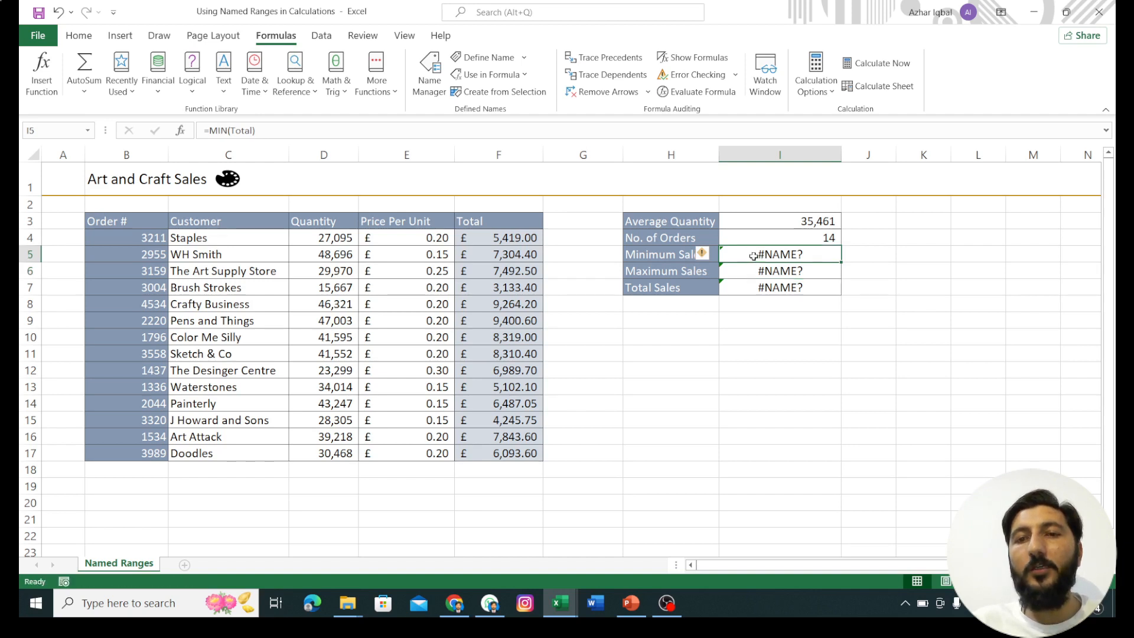
double_click(746, 254)
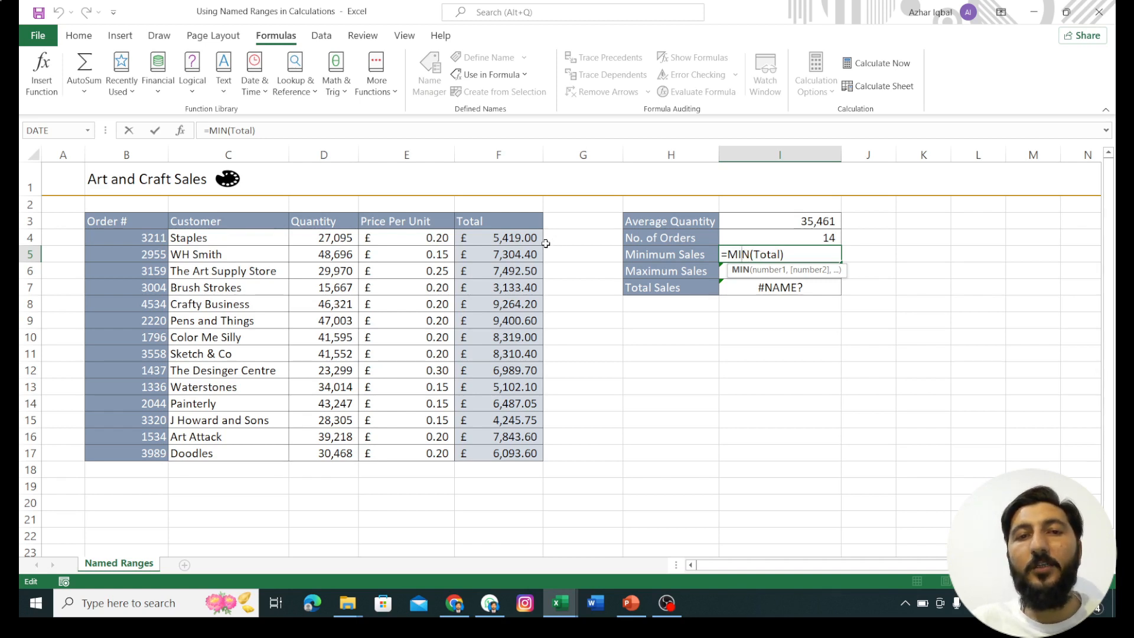
click(88, 130)
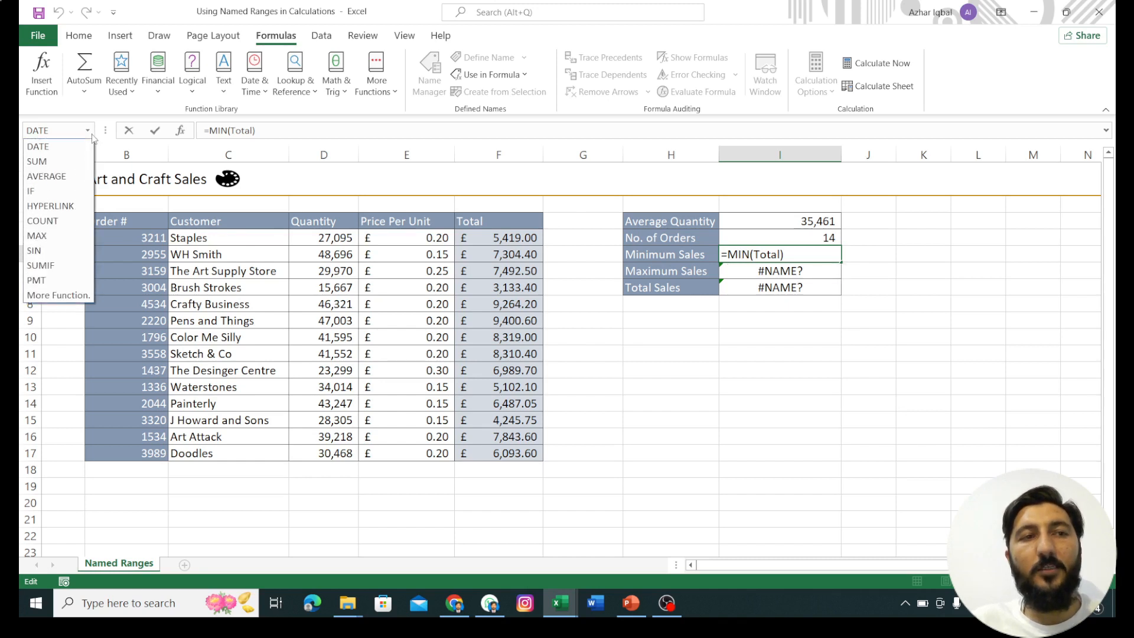
click(92, 138)
click(605, 332)
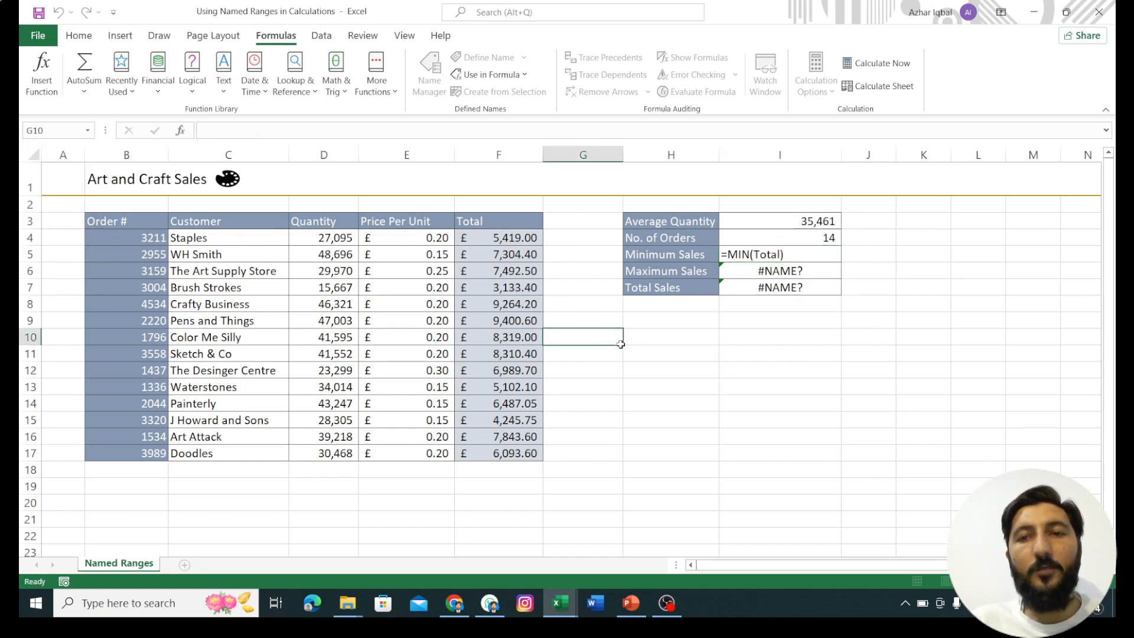
click(88, 131)
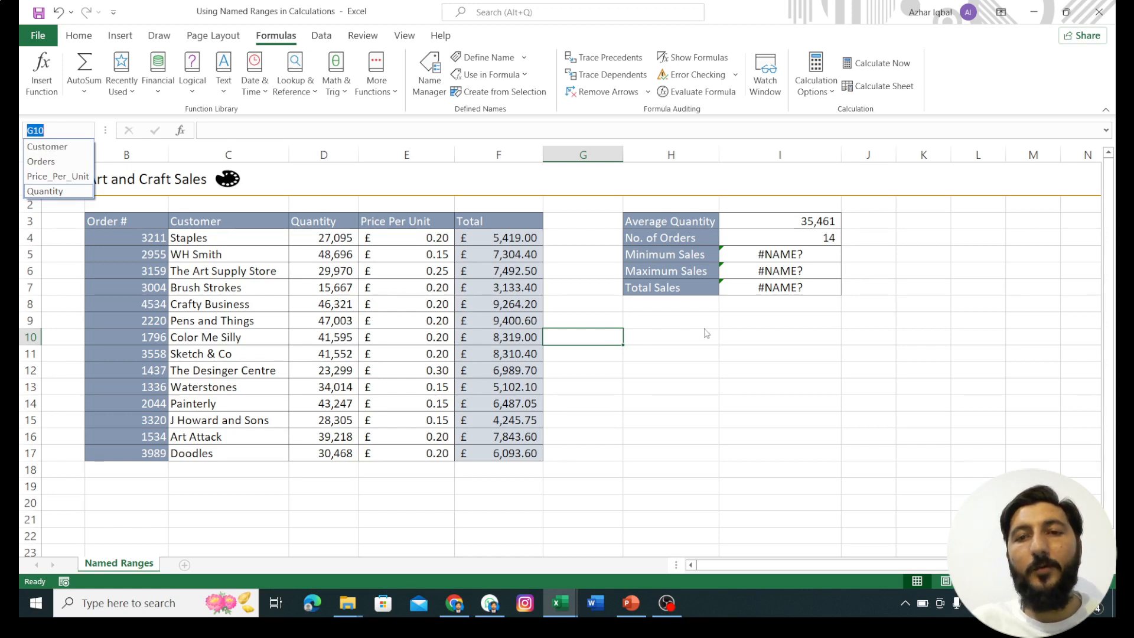
click(734, 251)
Step: Rewrite the Minimum Sales formula in I5 as =MIN(F4#), selecting the Total column values F4:F17 in place of the Total name
double_click(765, 255)
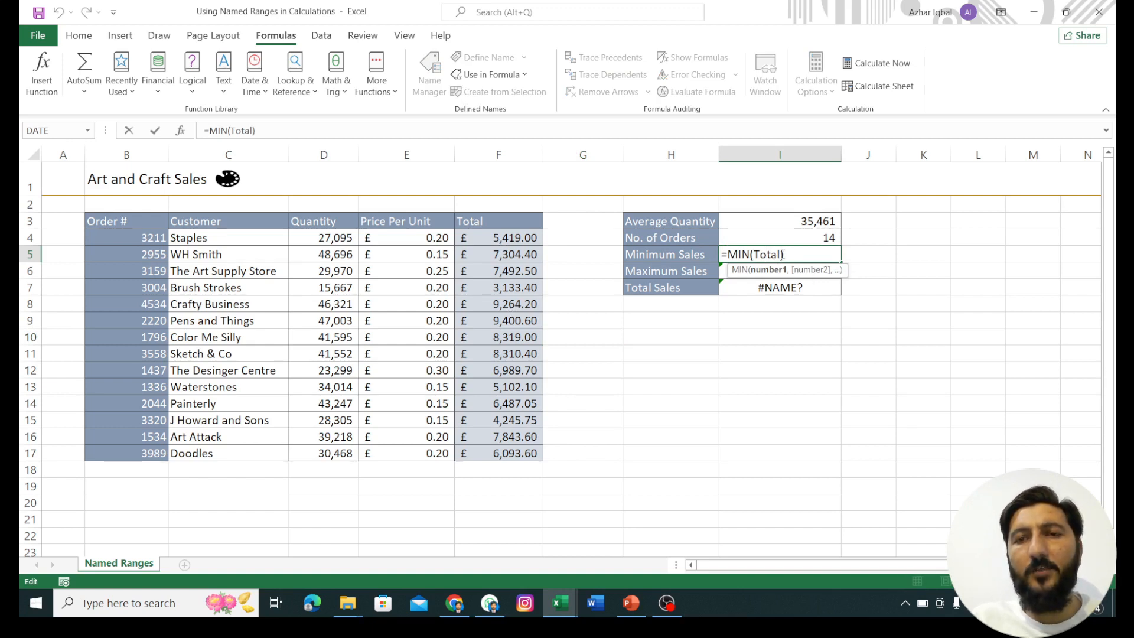
key(BackSpace)
key(BackSpace)
key(BackSpace)
key(BackSpace)
key(BackSpace)
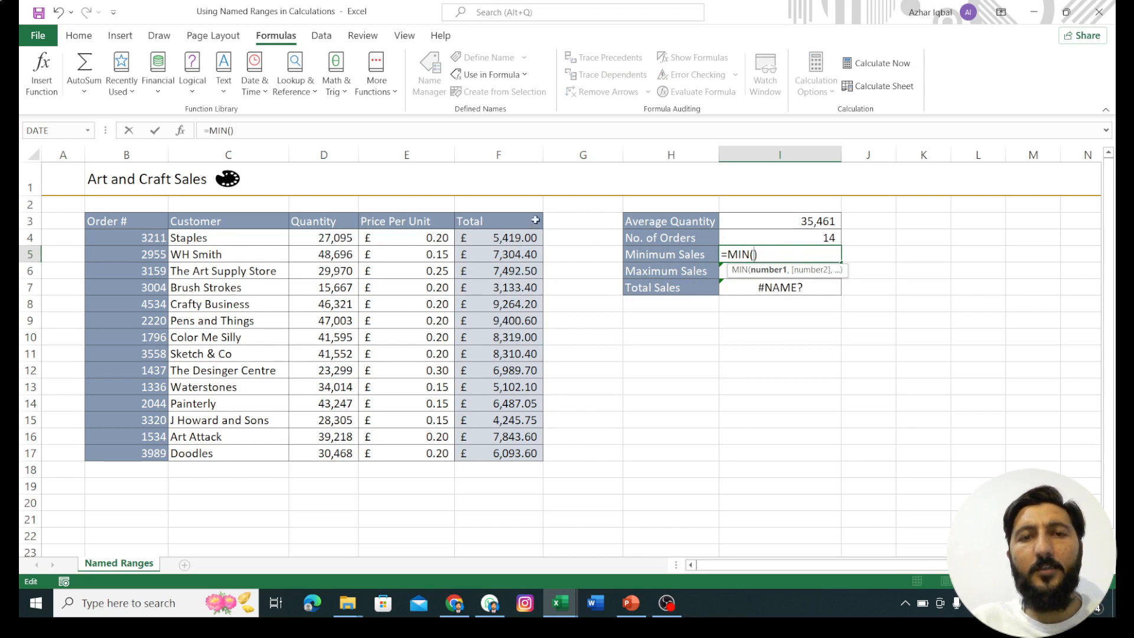
drag(515, 236, 511, 454)
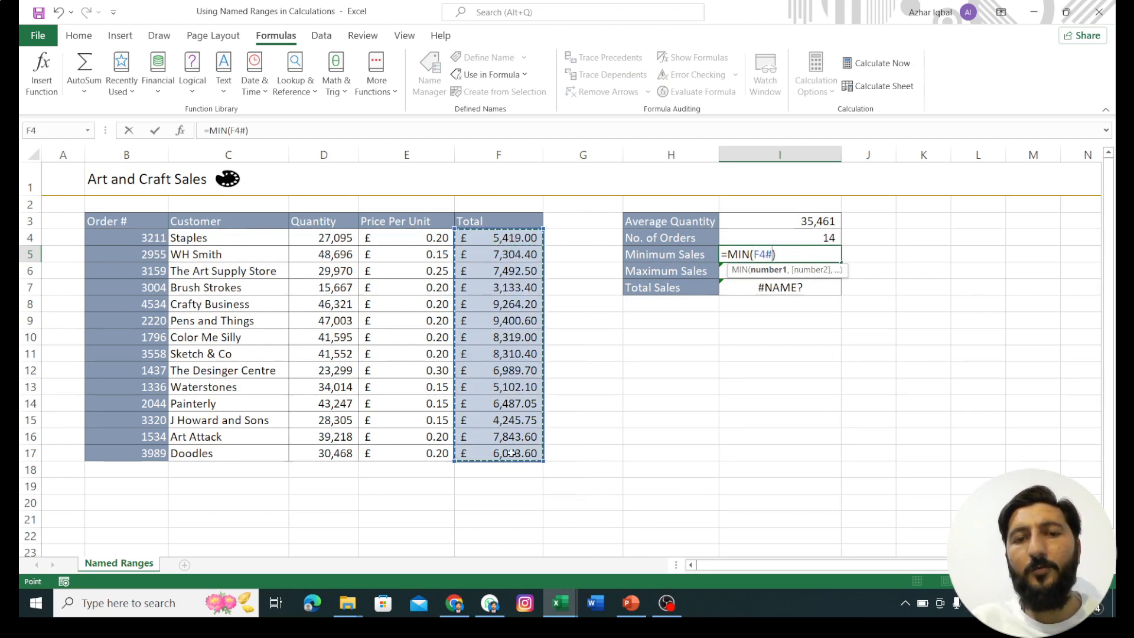
key(Return)
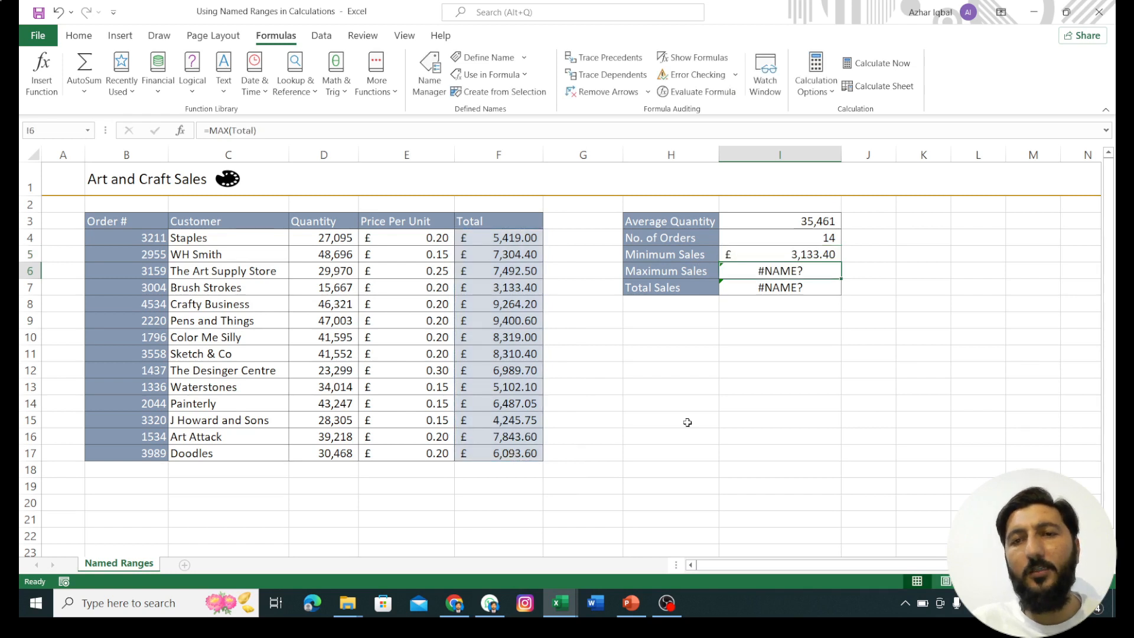
Step: Undo the Minimum Sales formula rewrite in I5 and define the workbook-scoped name Total again for the Total column values F4:F17
key(ctrl+z)
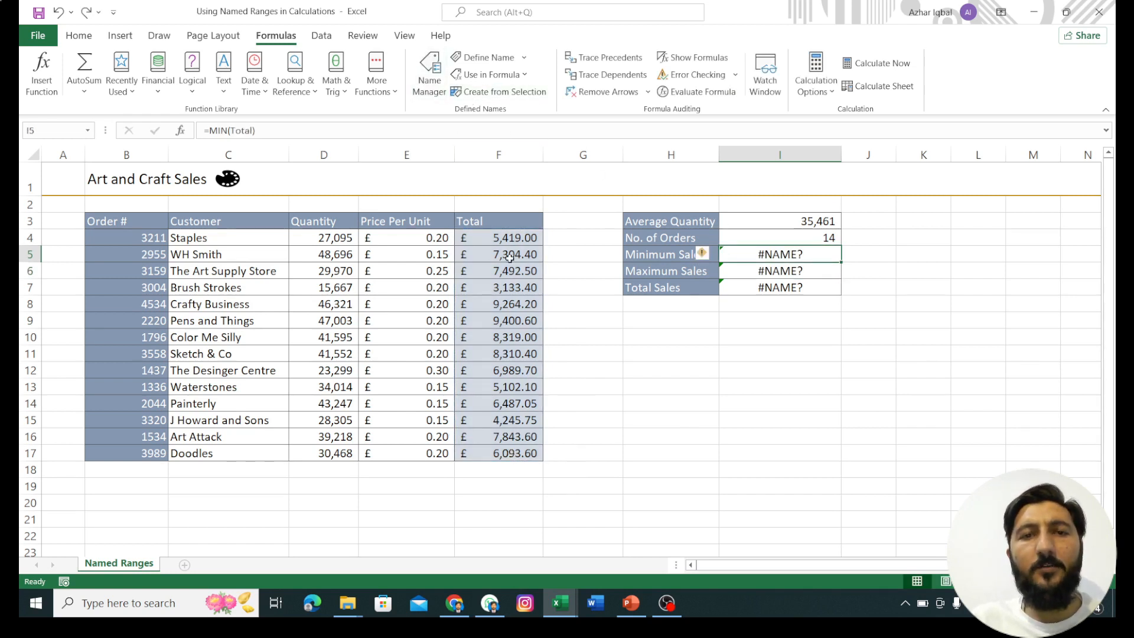
drag(483, 237, 501, 453)
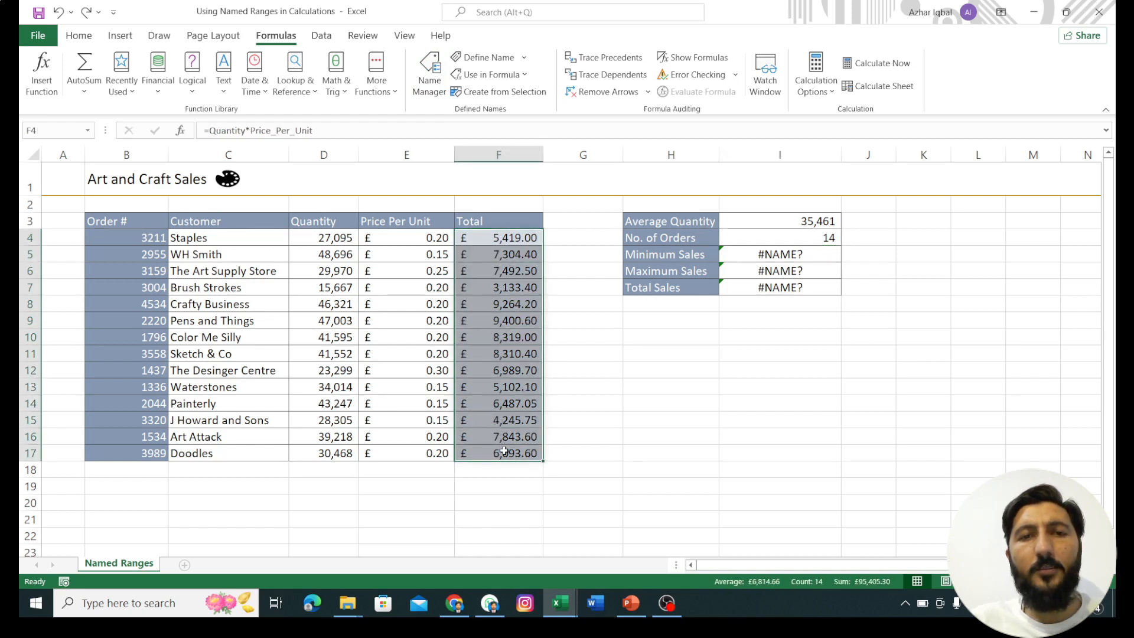
click(427, 75)
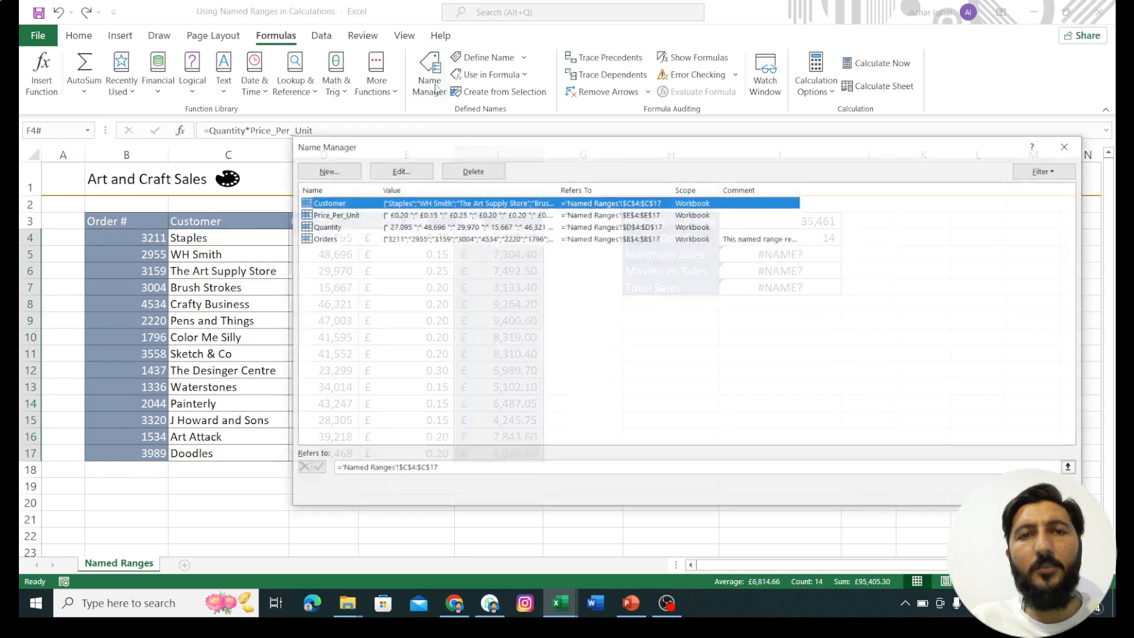
click(348, 170)
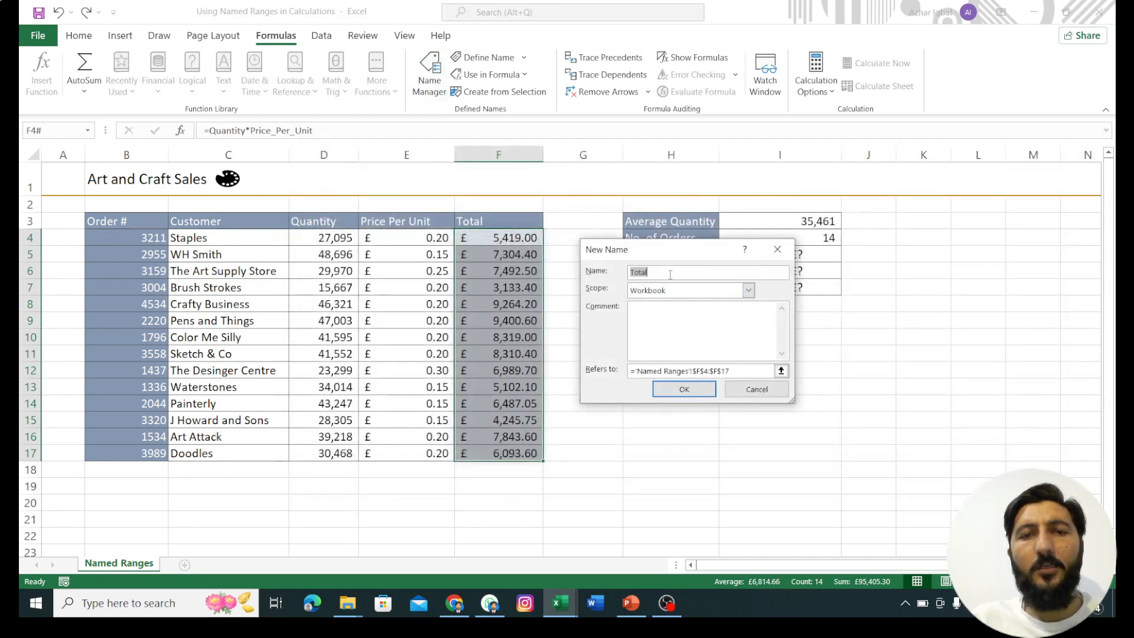
click(683, 392)
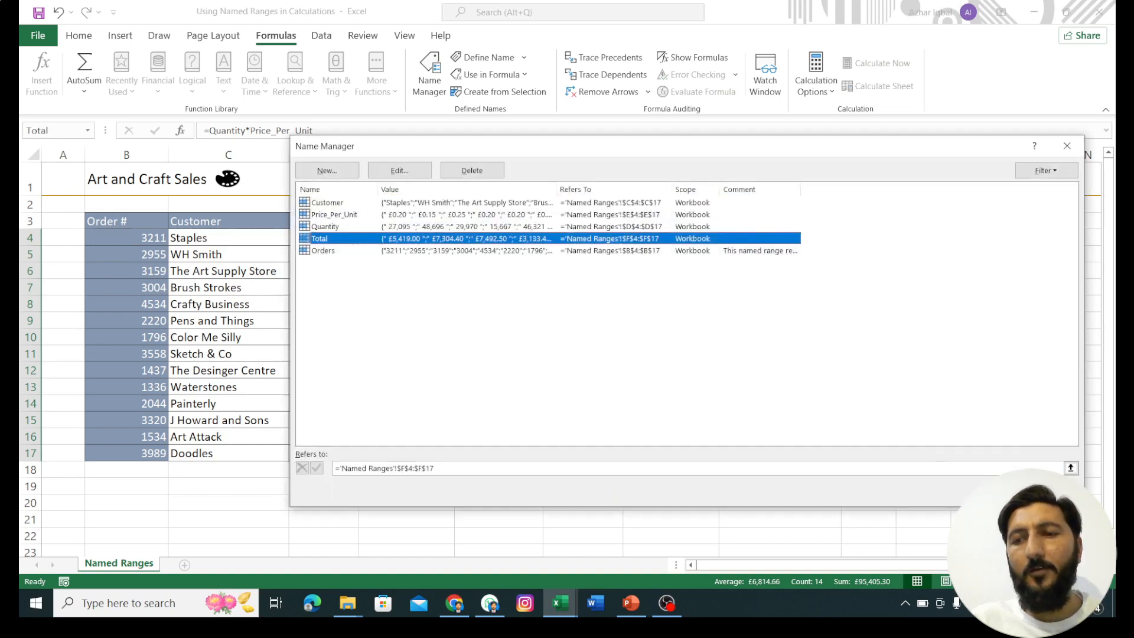
click(1046, 491)
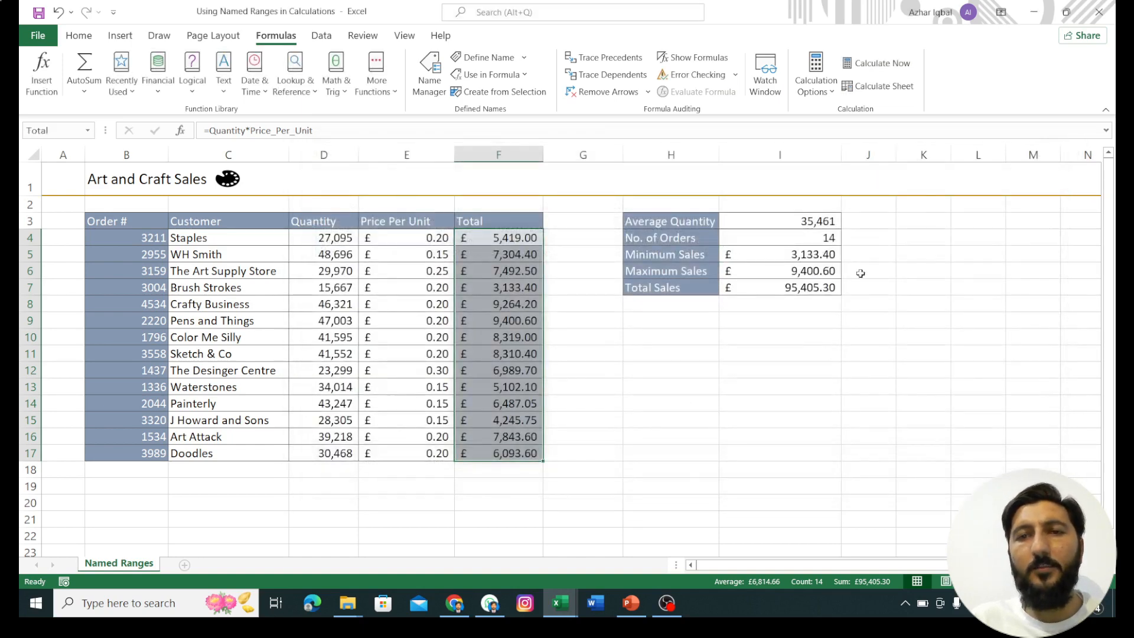
click(836, 365)
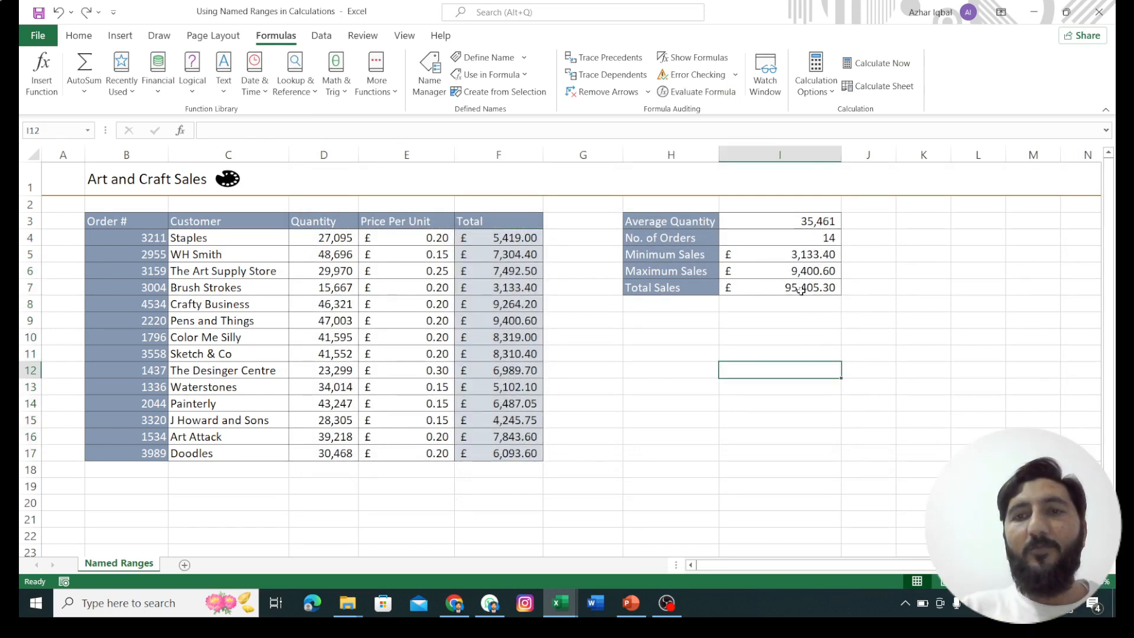
Step: Clear the Minimum Sales formula in I5 and re-enter it as =MIN(Total), inserting Total from the list of defined names
click(791, 255)
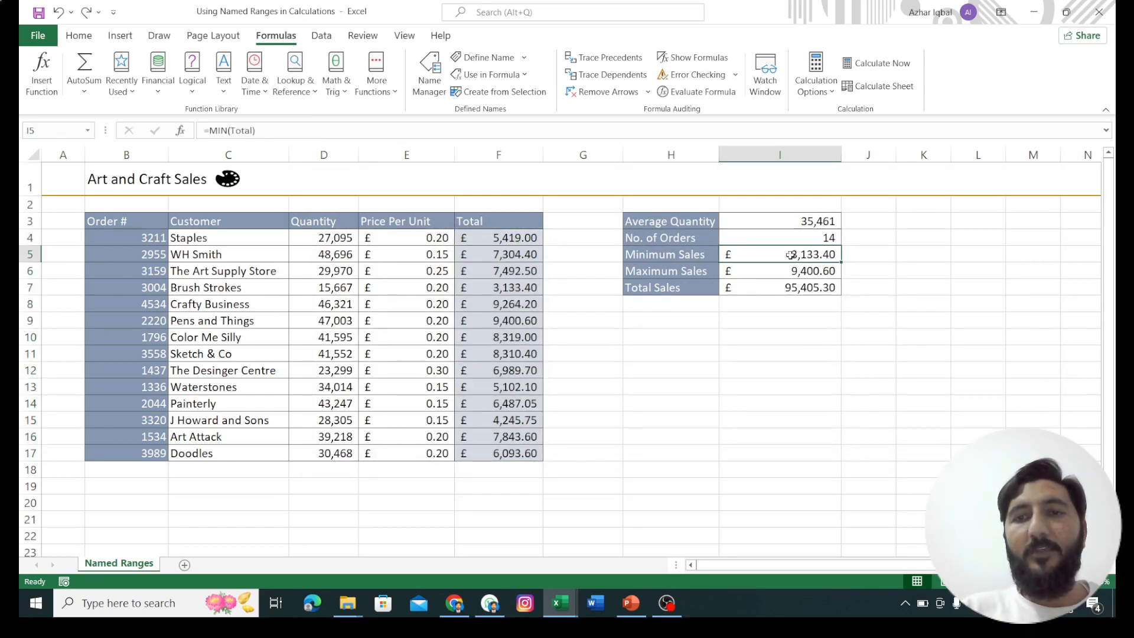
key(Delete)
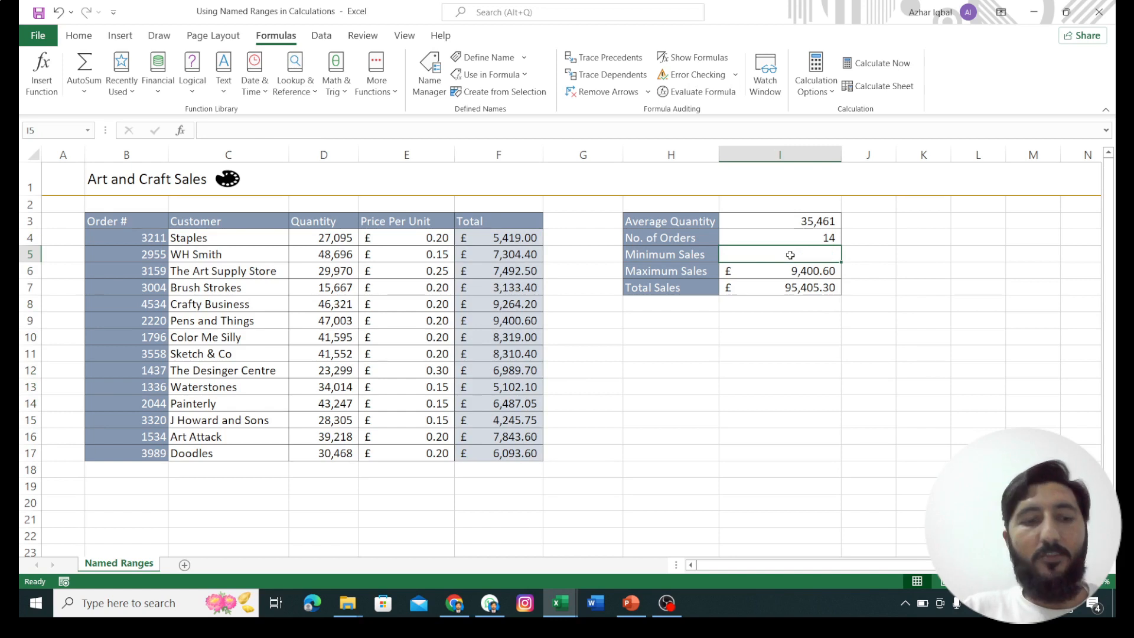
text(=)
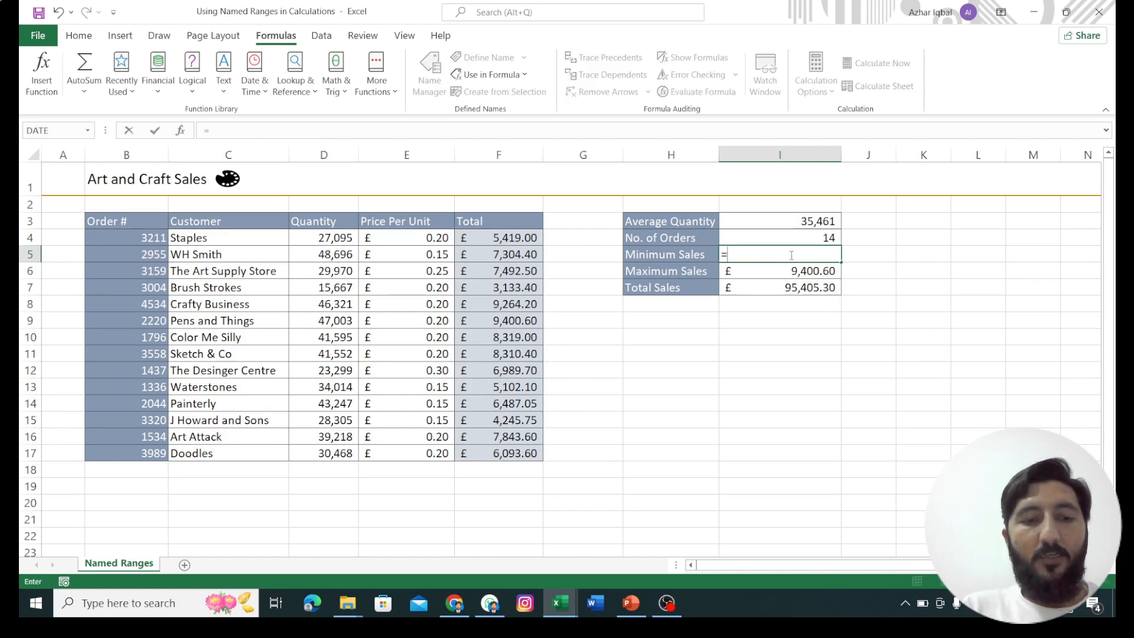
text(M)
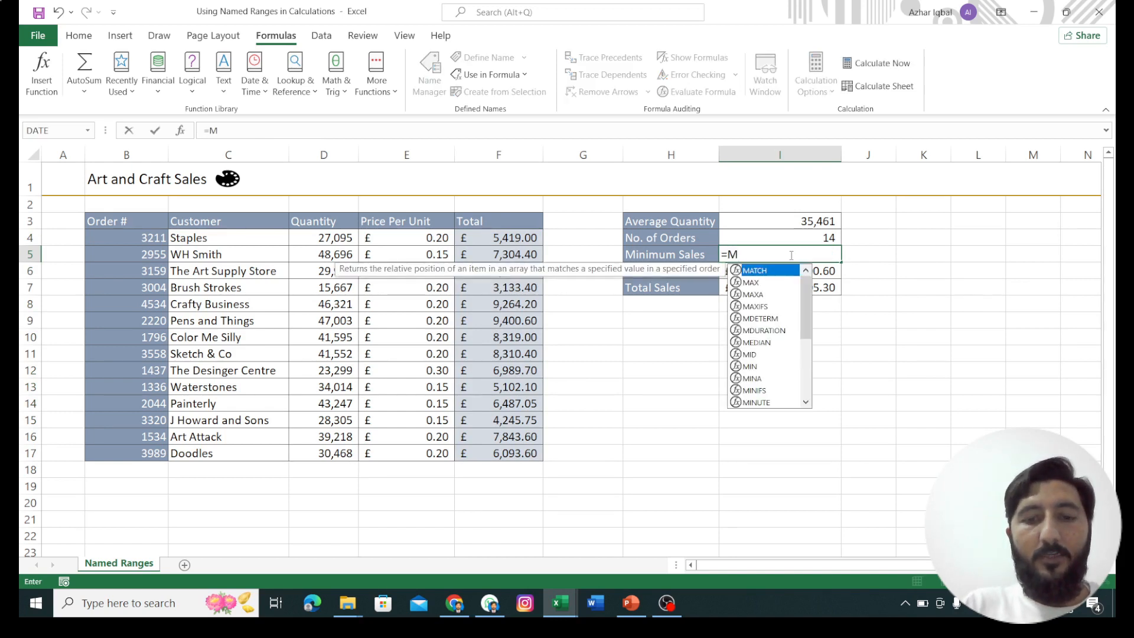
text(IN()
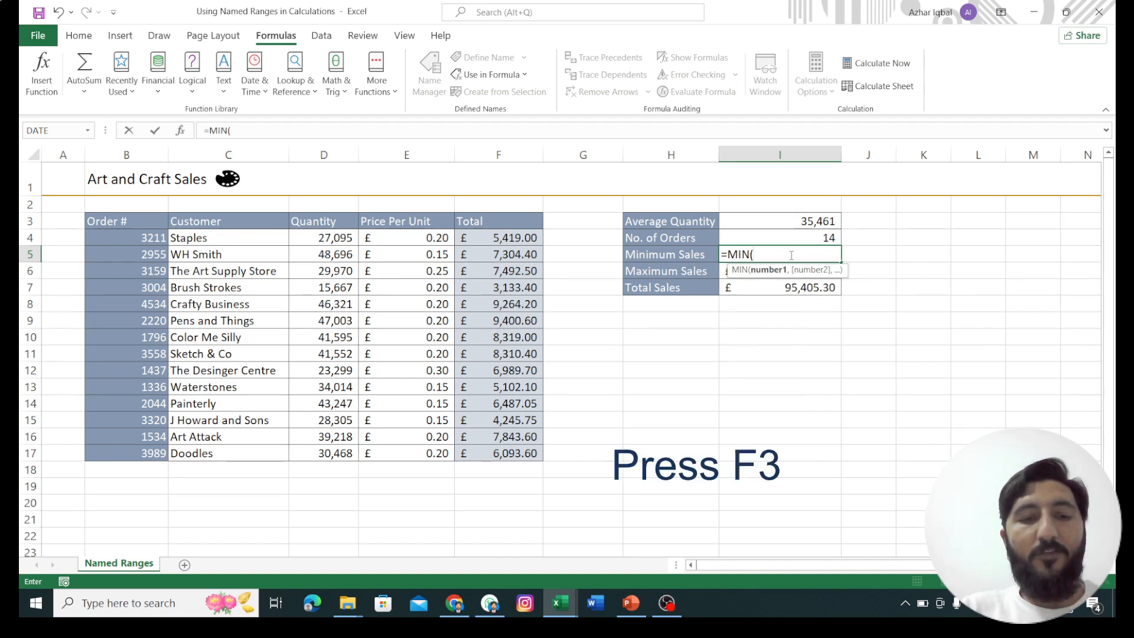
key(F3)
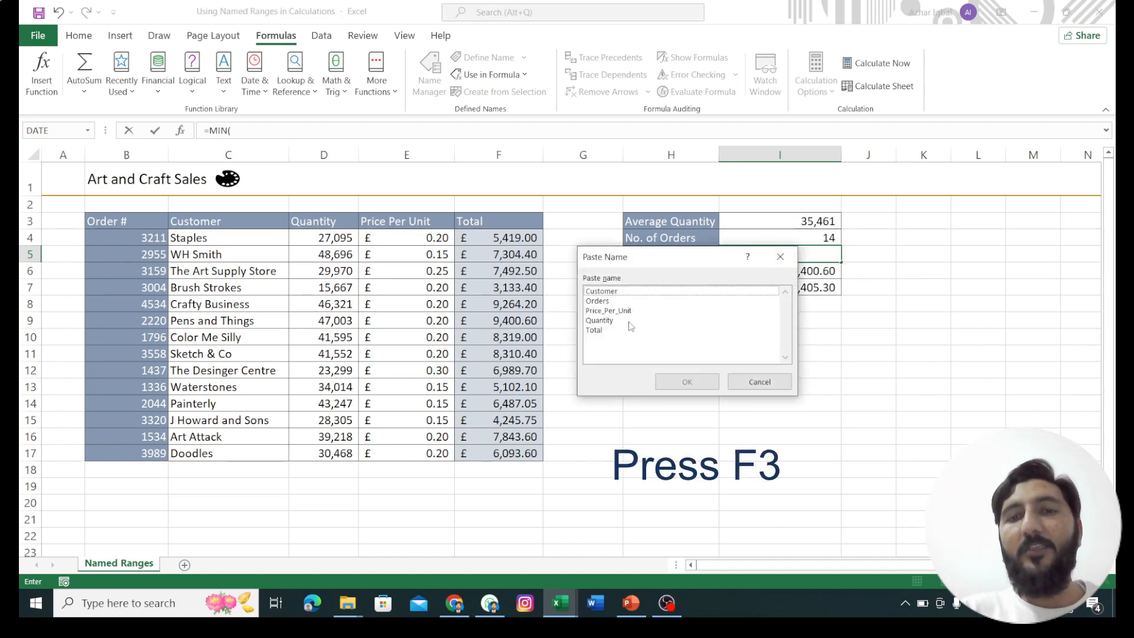
click(595, 333)
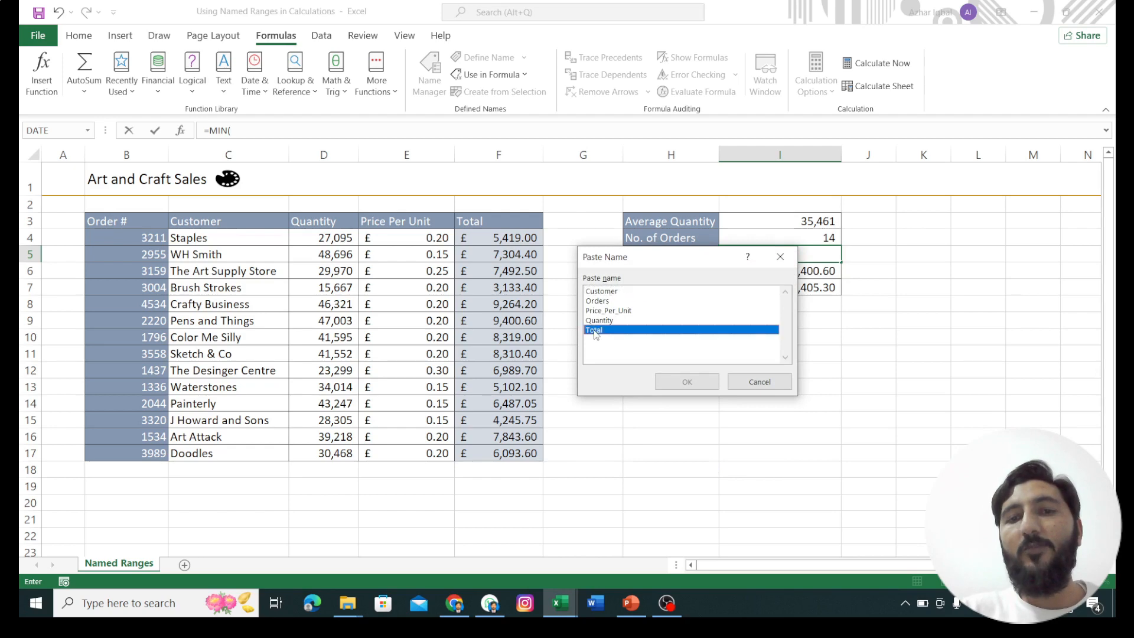
click(687, 382)
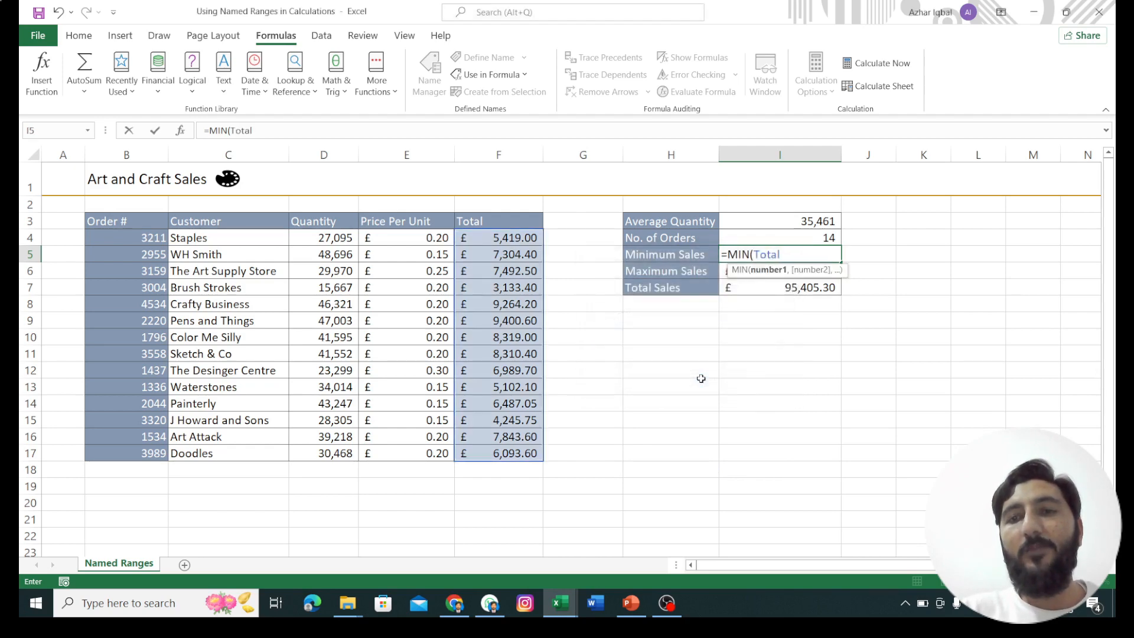
text())
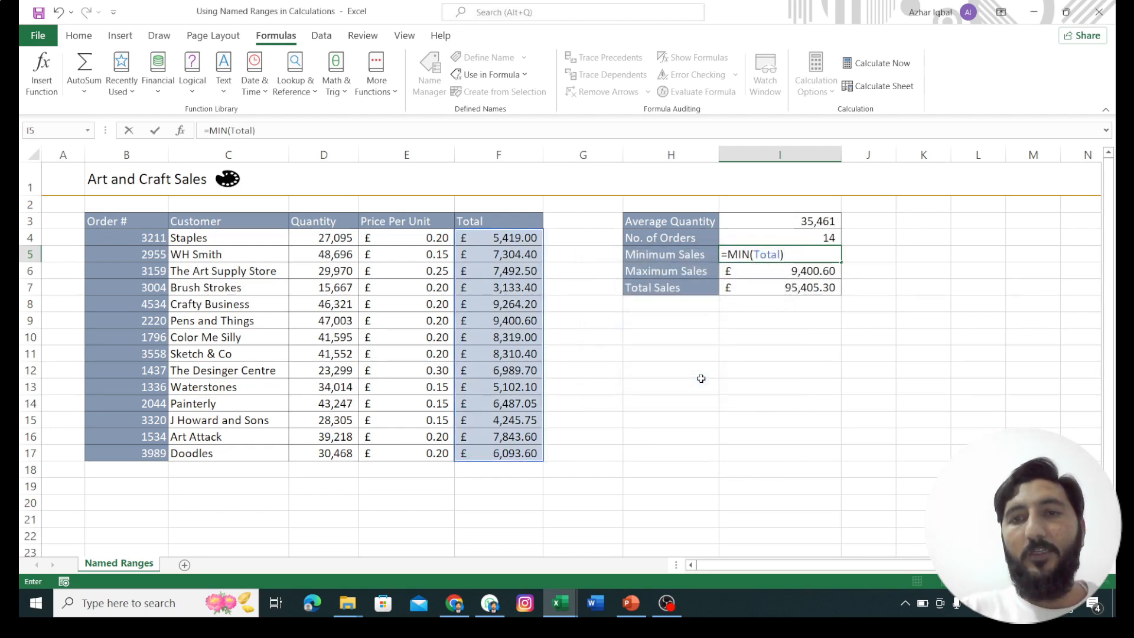
key(Return)
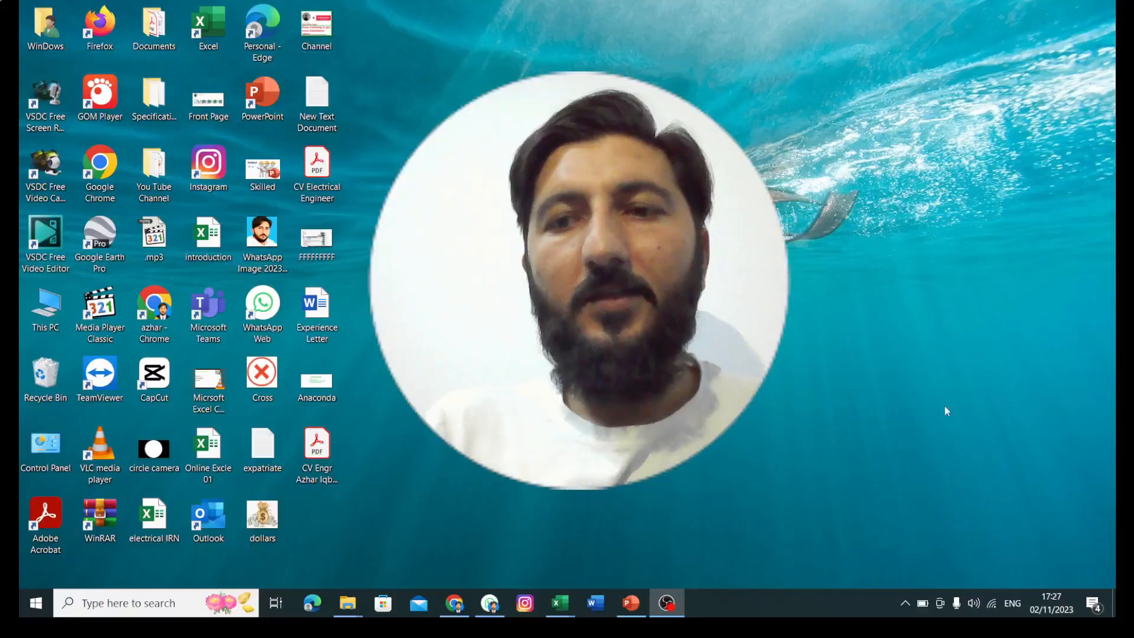